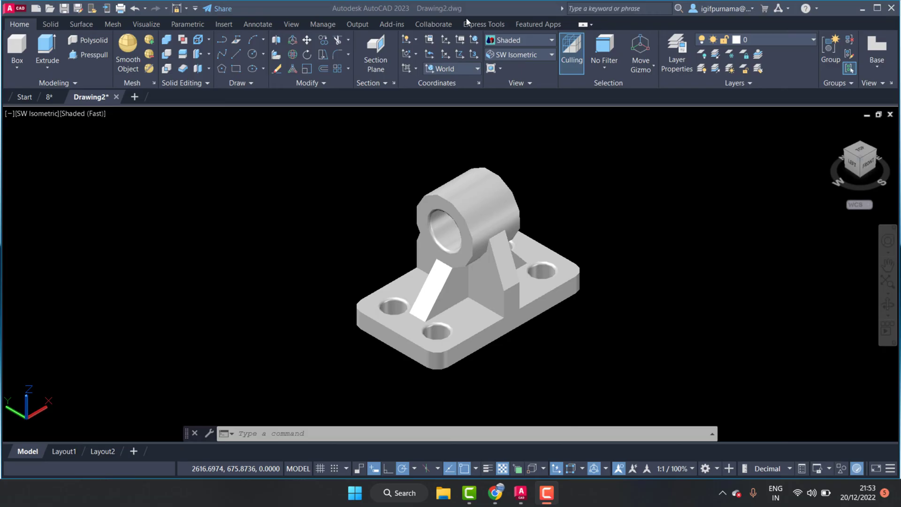
Select the bracket solid repeatedly to inspect it while zooming, then clear the selection.
left_click(384, 82)
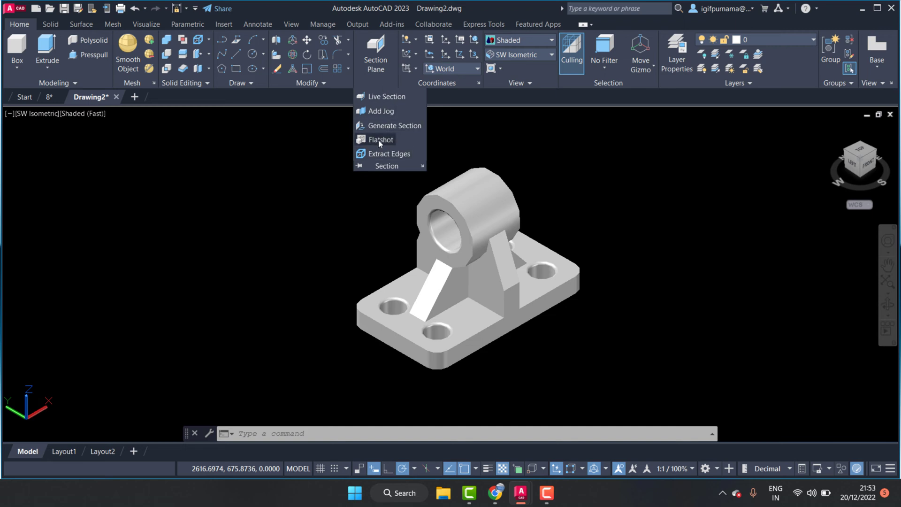
left_click(441, 138)
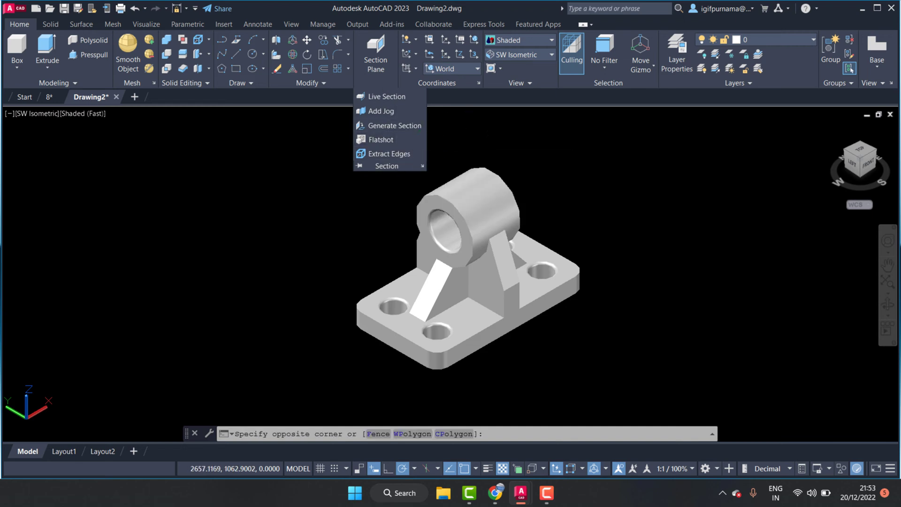
left_click(527, 161)
scroll(489, 244, "down", 2)
scroll(488, 244, "up", 1)
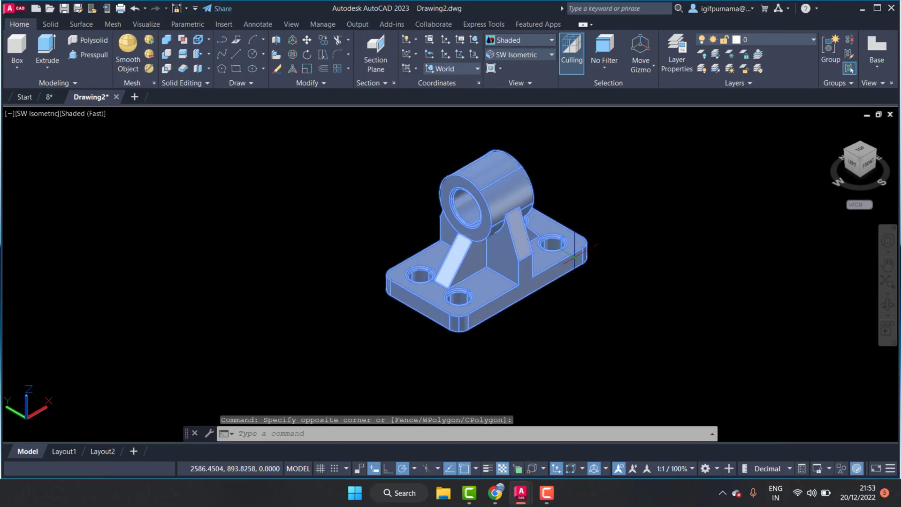
scroll(575, 253, "up", 1)
key("Escape")
scroll(575, 253, "up", 1)
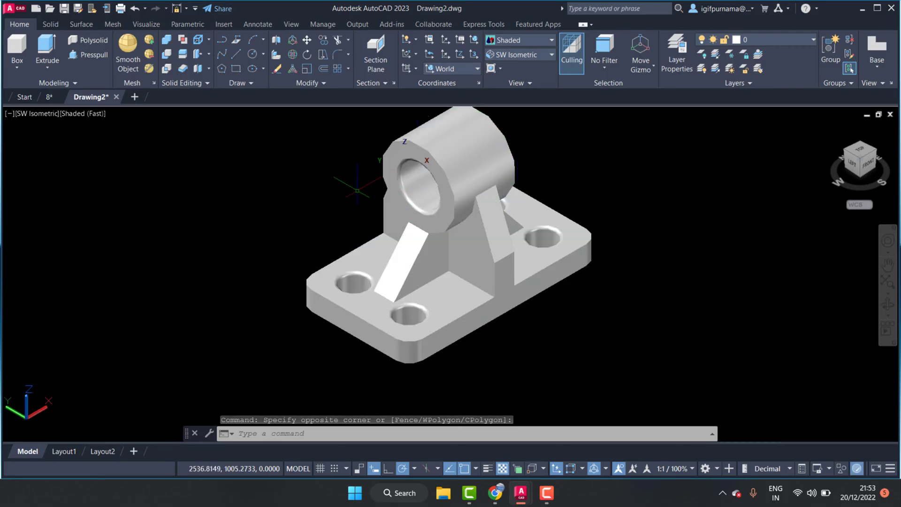
left_click(478, 154)
key("Escape")
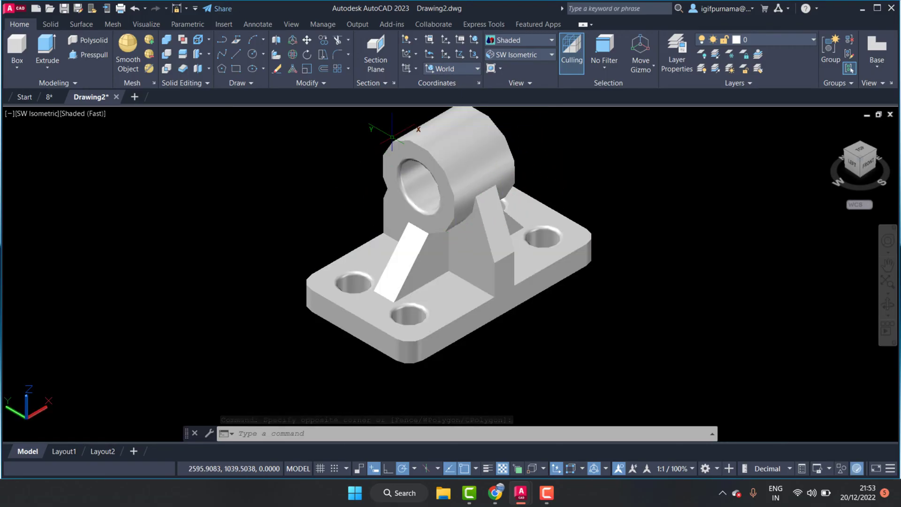
left_click(472, 173)
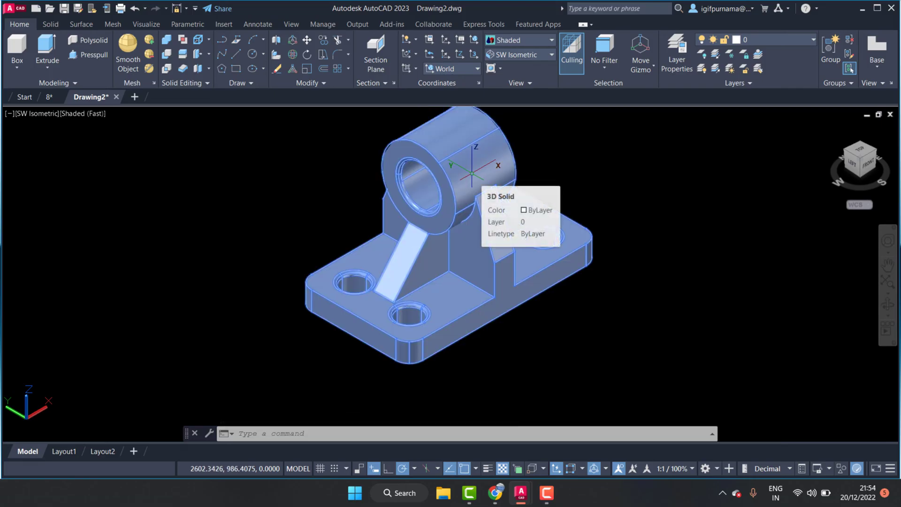
key("Escape")
Switch to the Top preset view and expand the Section tools list.
left_click(512, 55)
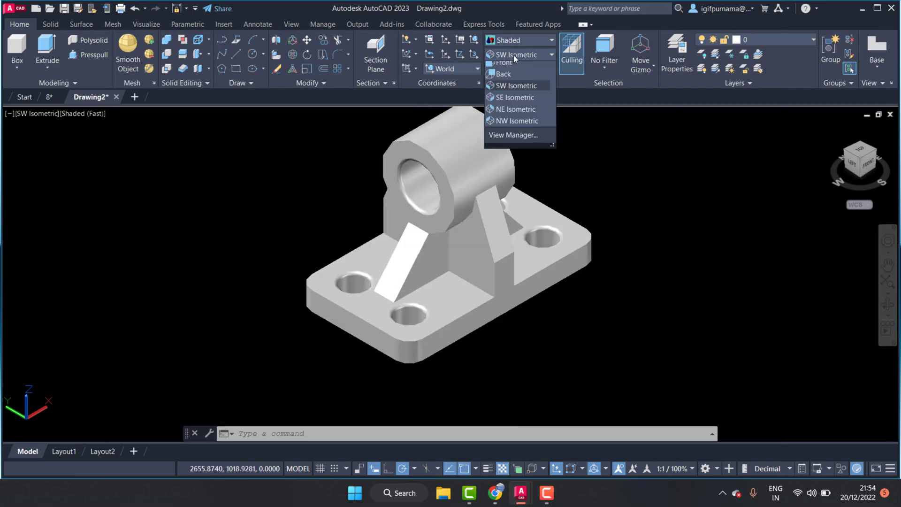
left_click(495, 68)
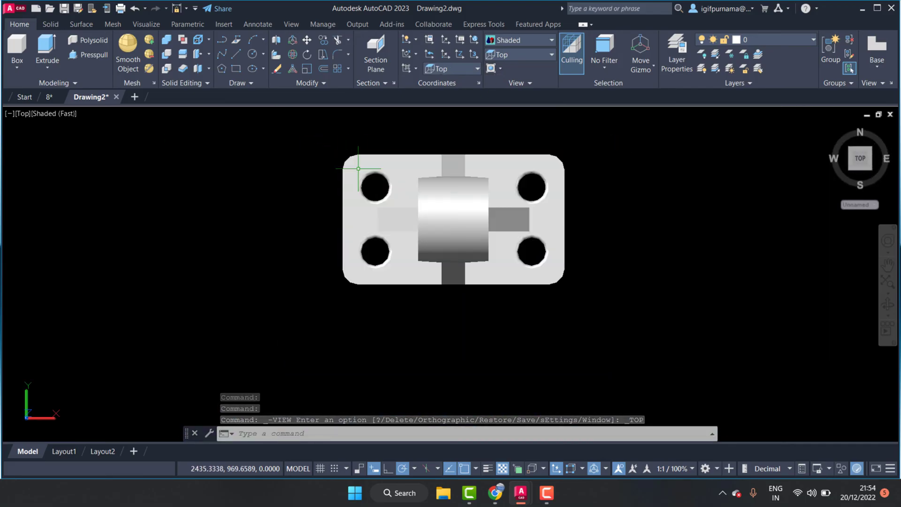
left_click(379, 84)
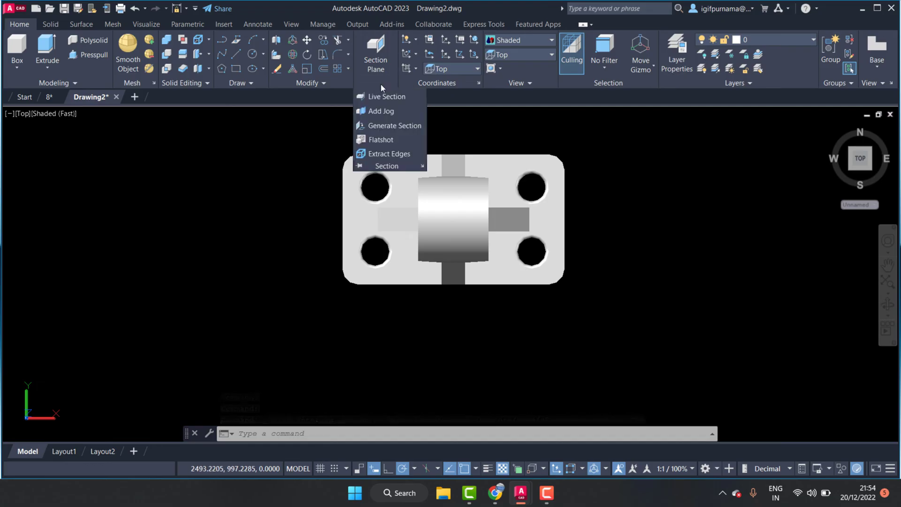
Start Flatshot and set the obscured lines colour to Green.
left_click(378, 142)
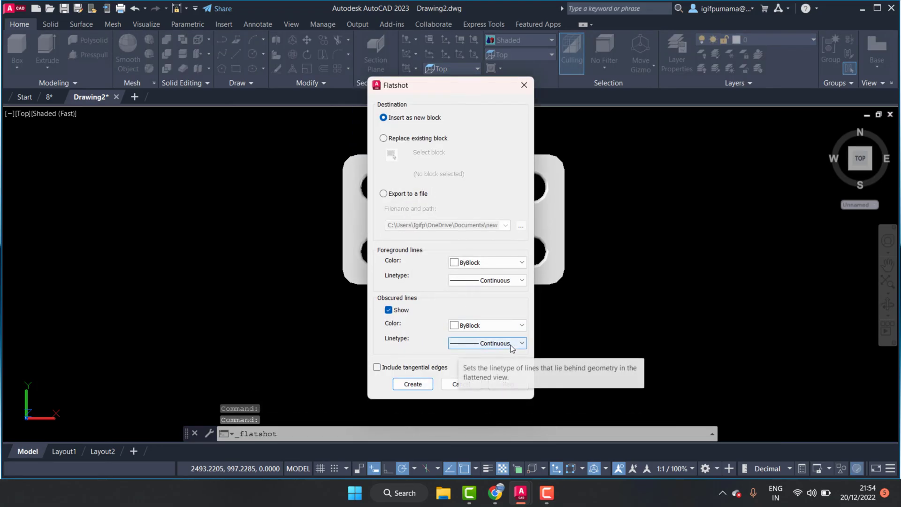
left_click(479, 327)
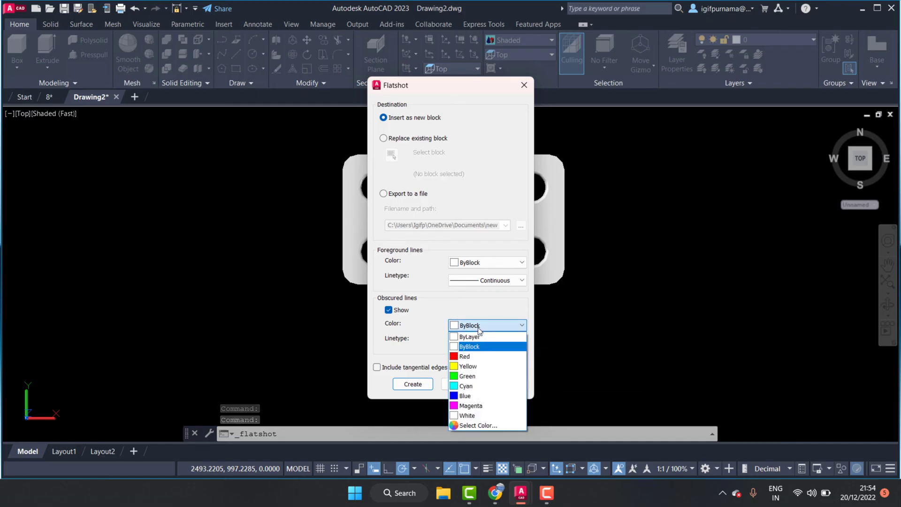
left_click(467, 376)
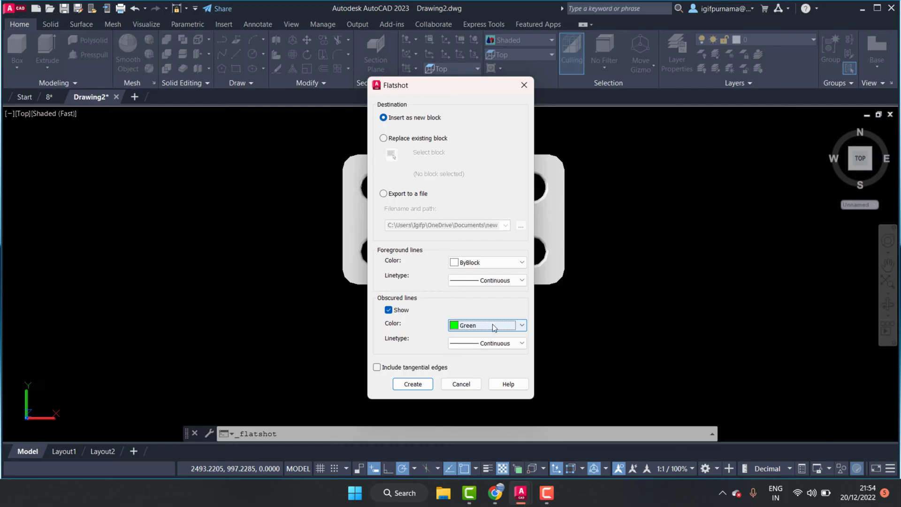
Load ACAD_ISO03W100 as the obscured linetype and create the flatshot.
left_click(485, 344)
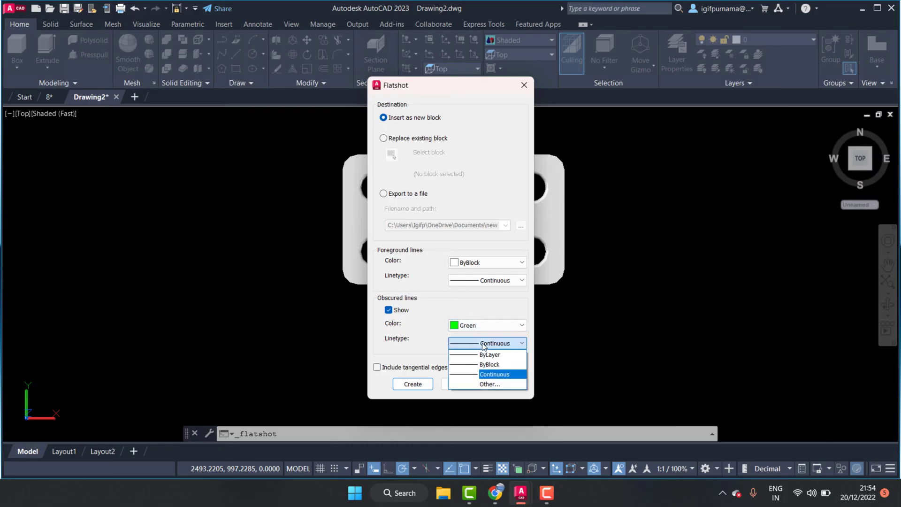
left_click(487, 385)
left_click(485, 309)
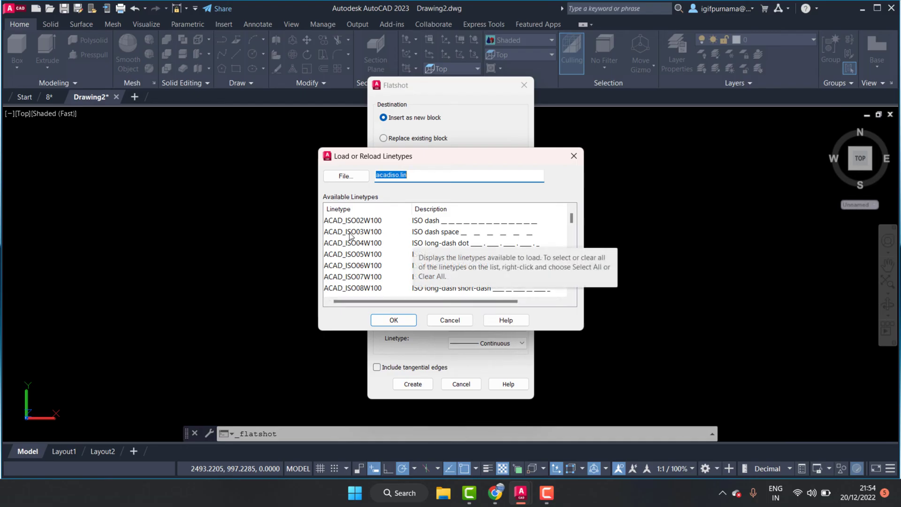
left_click(378, 233)
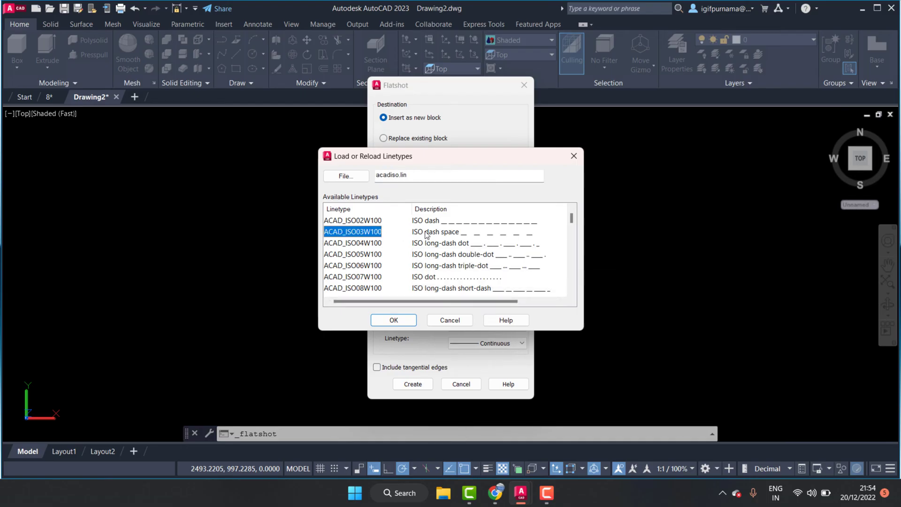
left_click(393, 322)
left_click(445, 234)
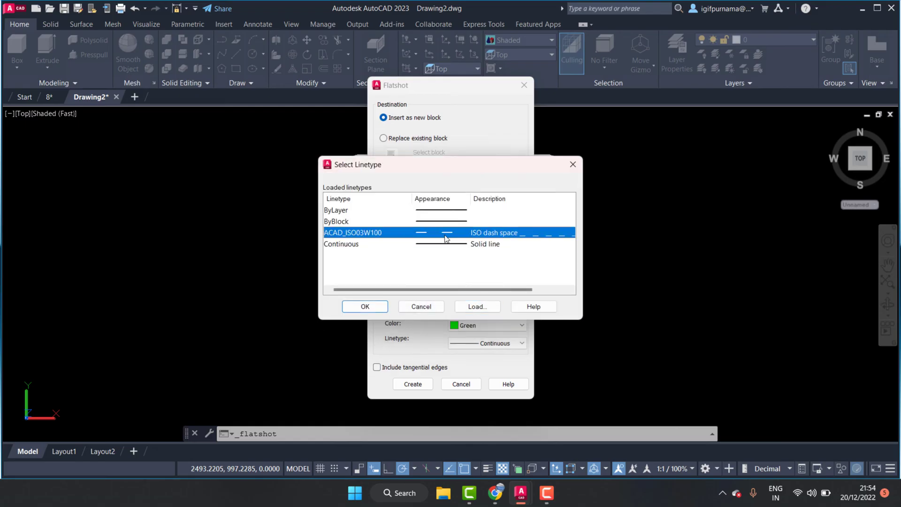
left_click(366, 306)
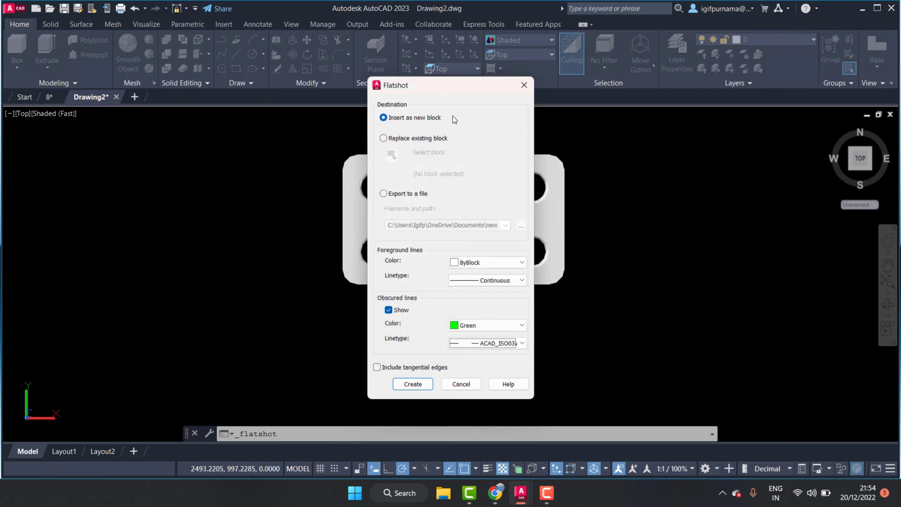
left_click(413, 383)
Insert the Top flatshot at a picked point with default scale and rotation.
scroll(524, 284, "down", 3)
scroll(523, 284, "down", 5)
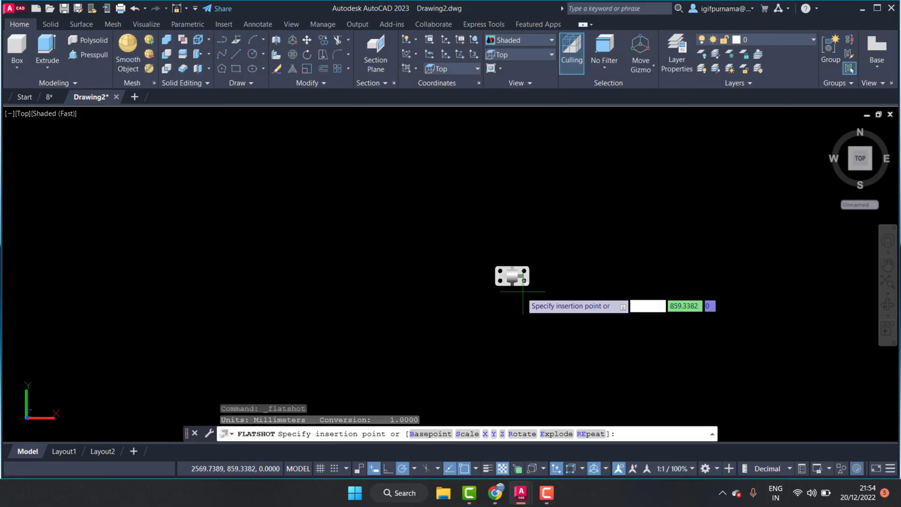
left_click(323, 365)
key("Return")
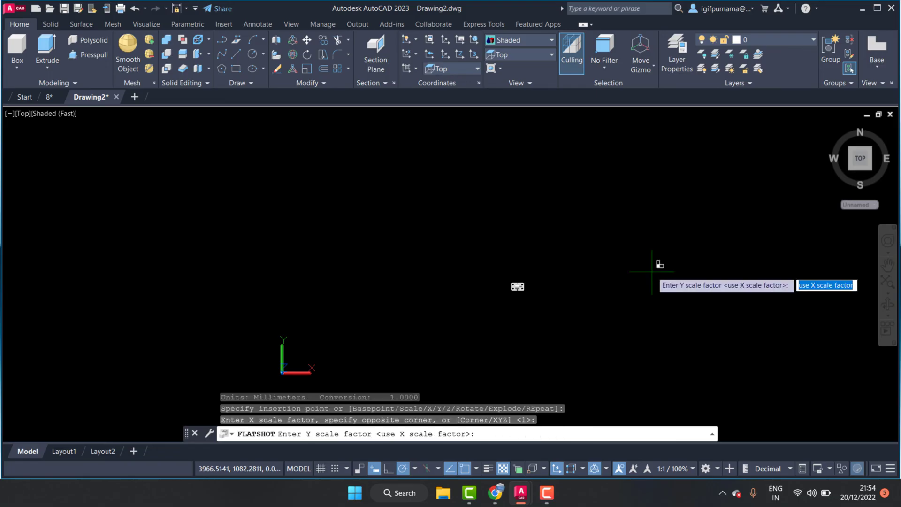
key("Return")
key("Return")
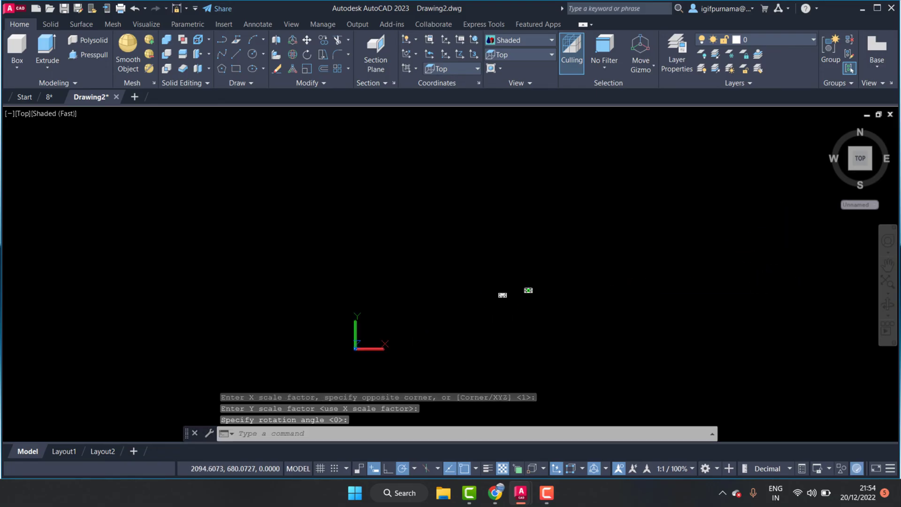
Move the flatshot block so it sits beside the shaded bracket.
scroll(513, 294, "up", 2)
scroll(505, 270, "up", 4)
scroll(502, 237, "up", 2)
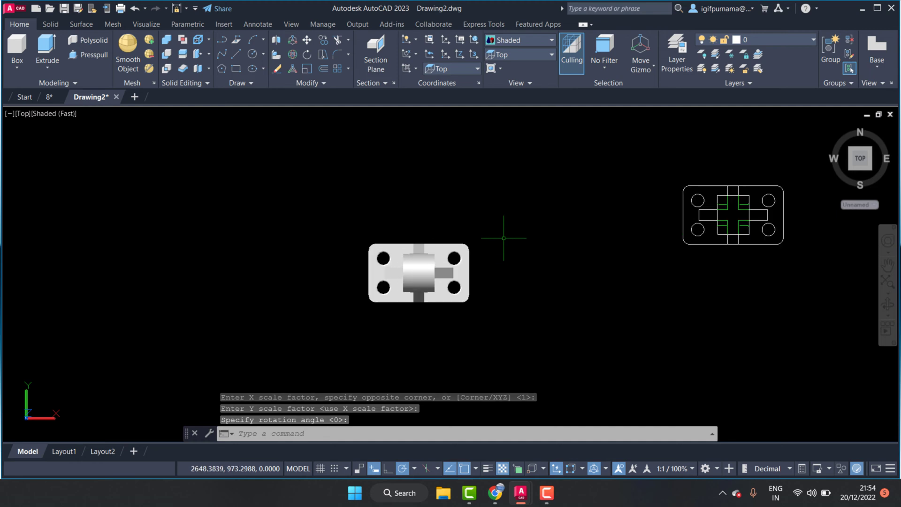
left_click(307, 40)
left_click(798, 290)
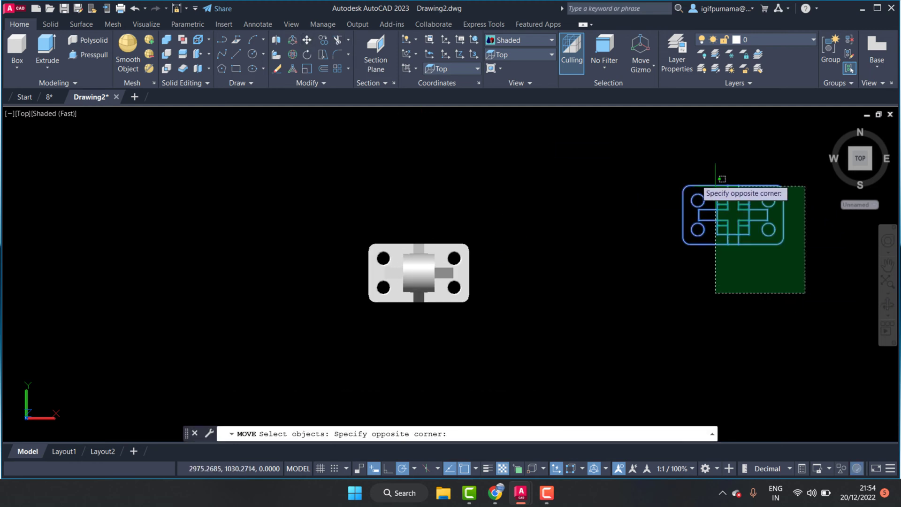
left_click(676, 180)
key("Return")
left_click(731, 211)
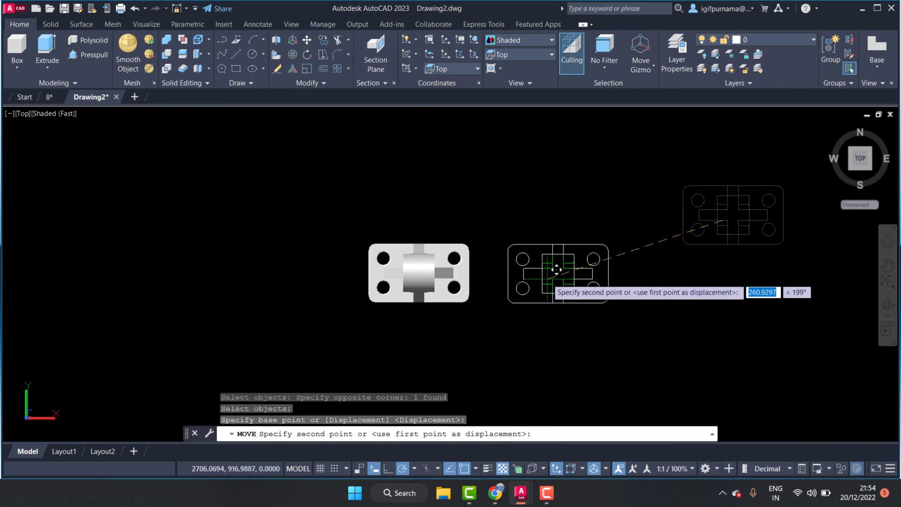
left_click(555, 267)
Zoom around and briefly select the shaded bracket, then clear the selection.
scroll(522, 281, "up", 1)
scroll(524, 277, "up", 3)
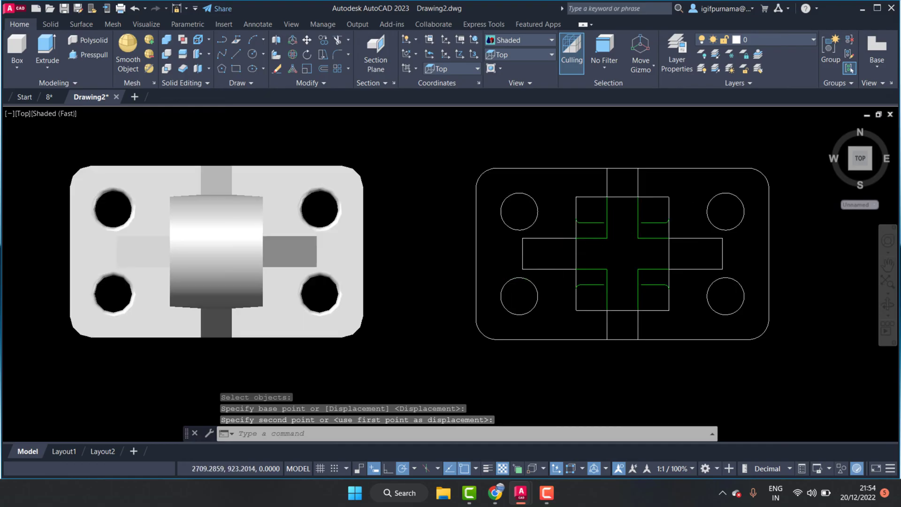
scroll(584, 249, "down", 2)
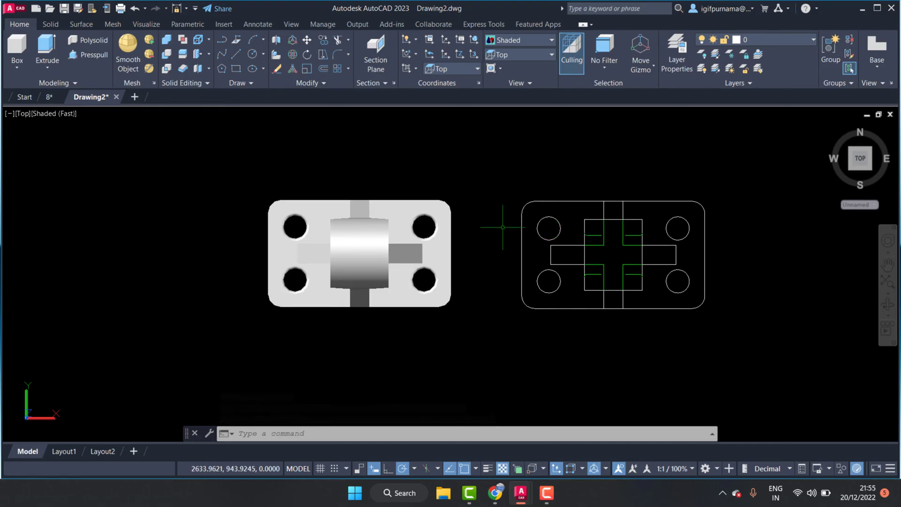
left_click(397, 268)
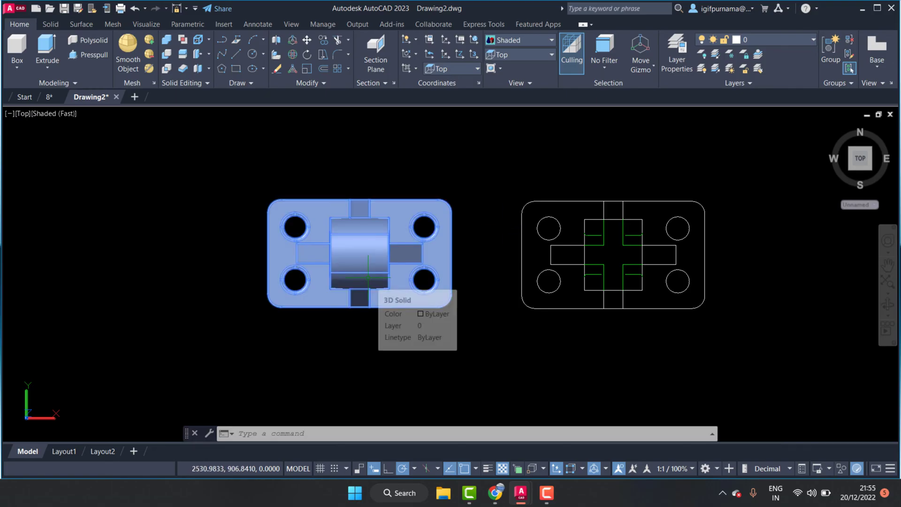
key("Escape")
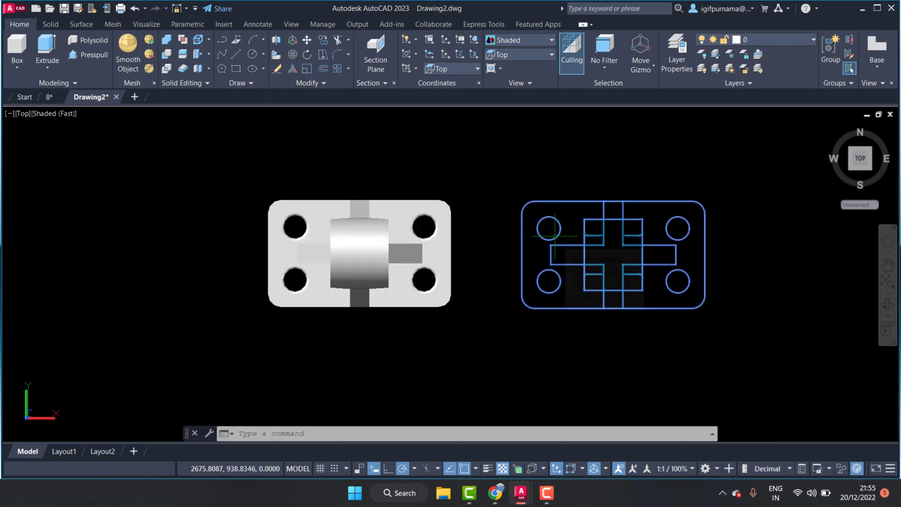
scroll(551, 241, "down", 3)
scroll(532, 267, "up", 2)
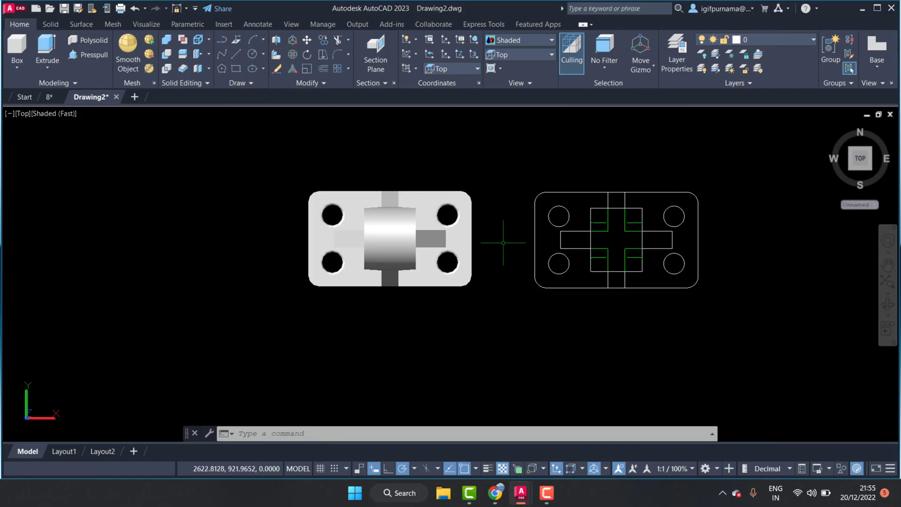
left_click(517, 52)
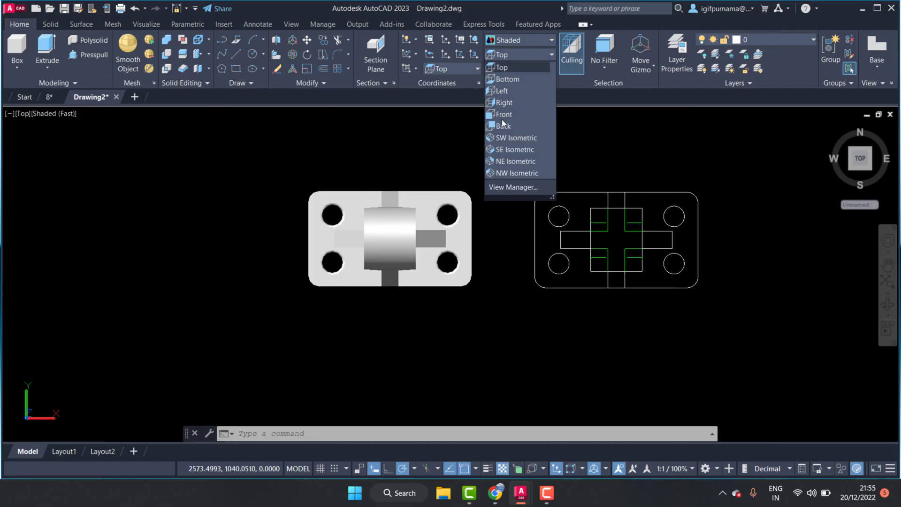
Switch to the Front preset view and zoom in on the bracket.
left_click(502, 115)
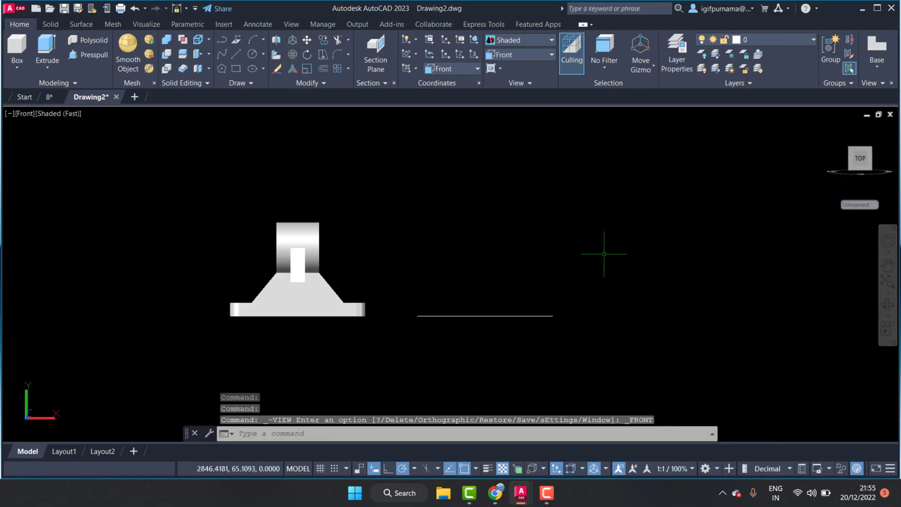
scroll(403, 283, "up", 3)
scroll(409, 240, "up", 1)
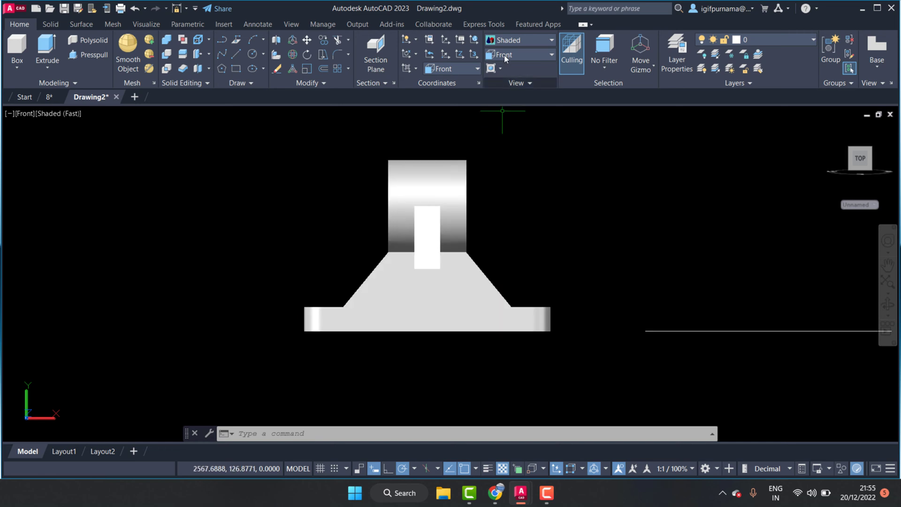
left_click(384, 83)
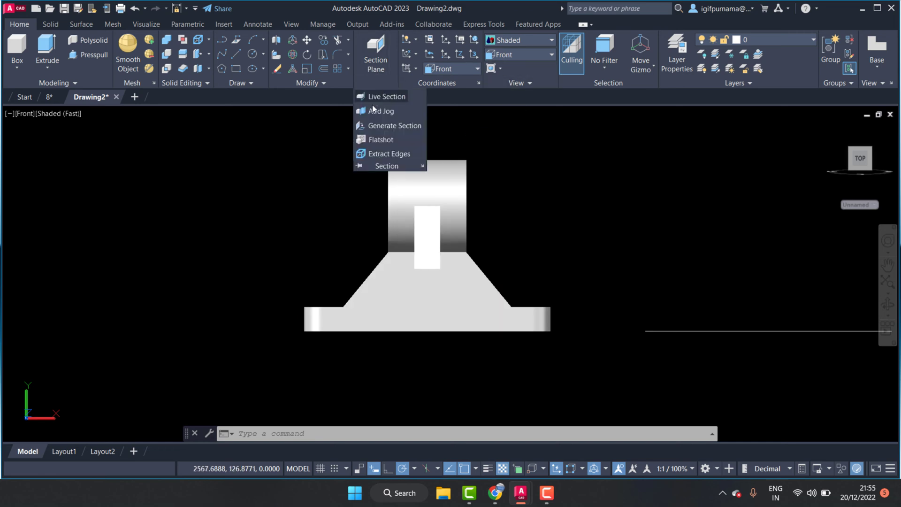
Create a Front flatshot and place it near the origin with default scale and rotation.
left_click(373, 140)
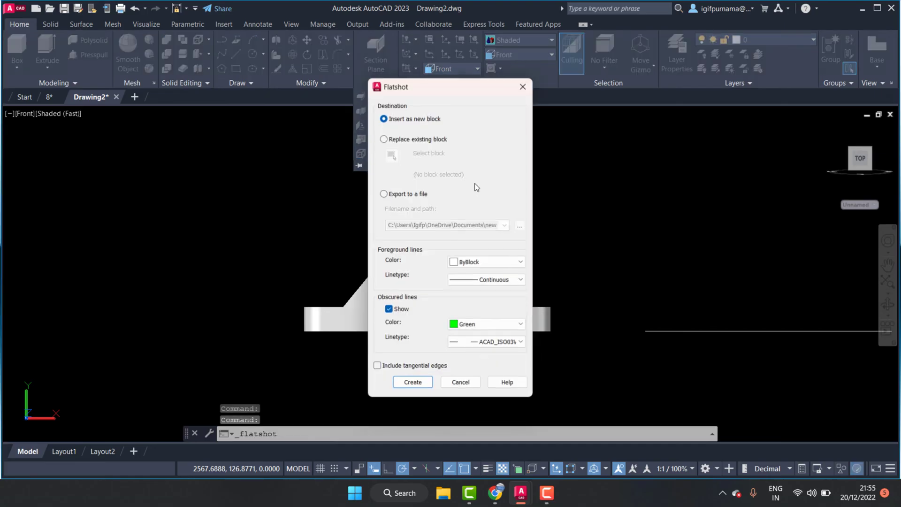
left_click(412, 384)
scroll(540, 298, "down", 5)
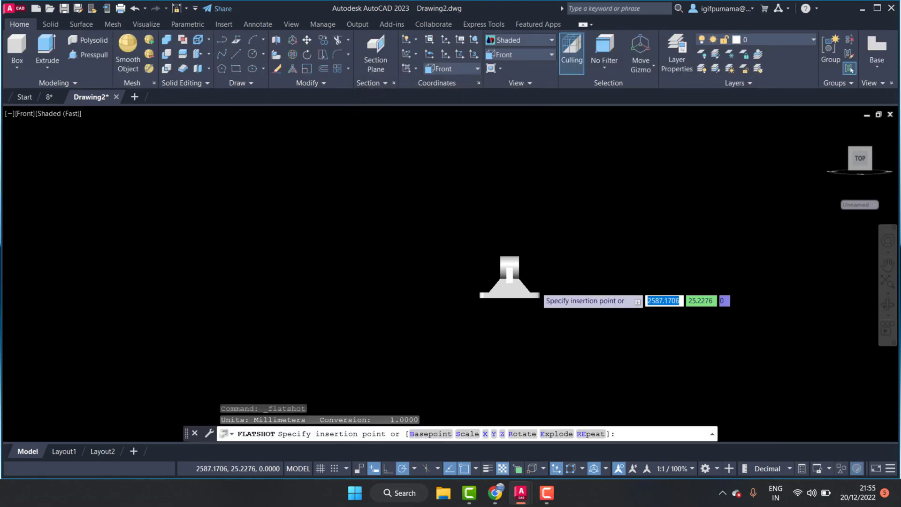
scroll(539, 301, "down", 3)
scroll(530, 294, "down", 2)
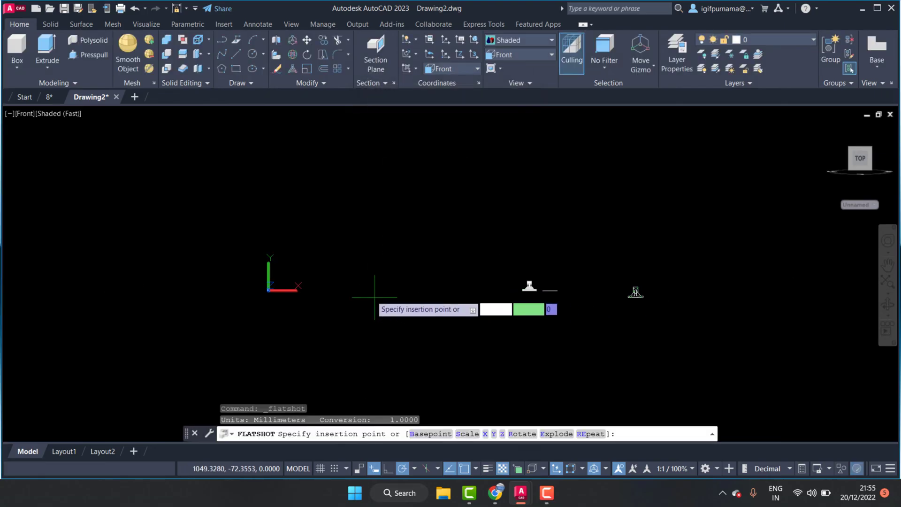
left_click(319, 292)
key("Return")
key("Return")
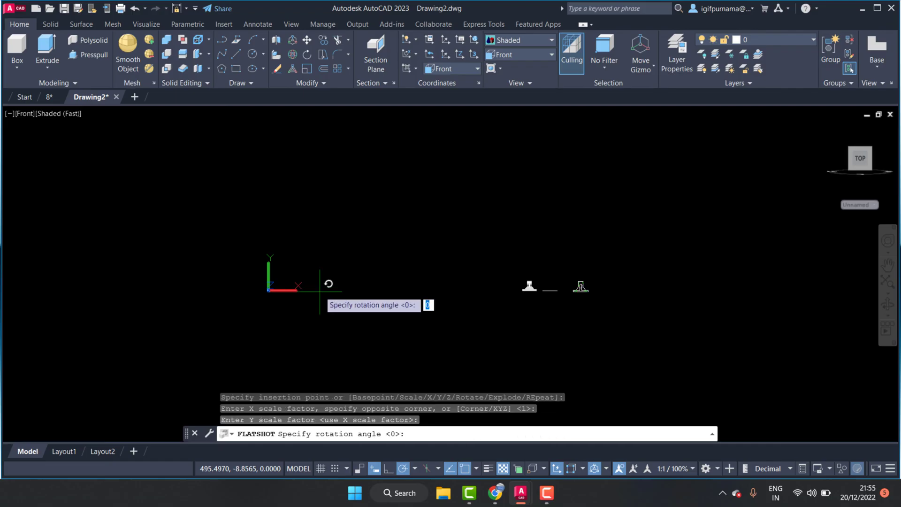
key("Return")
Zoom to check the result, then switch to the Right preset view.
scroll(565, 285, "down", 2)
scroll(581, 285, "up", 3)
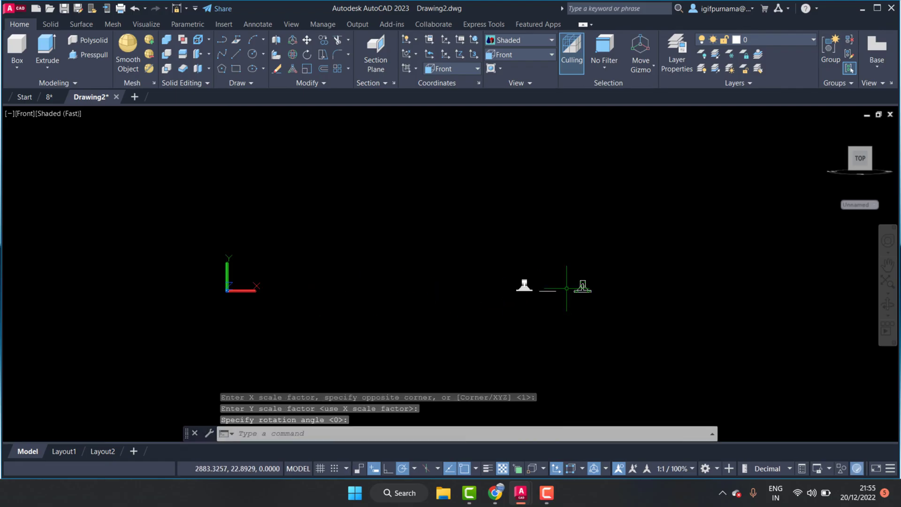
scroll(573, 287, "up", 2)
scroll(566, 288, "up", 2)
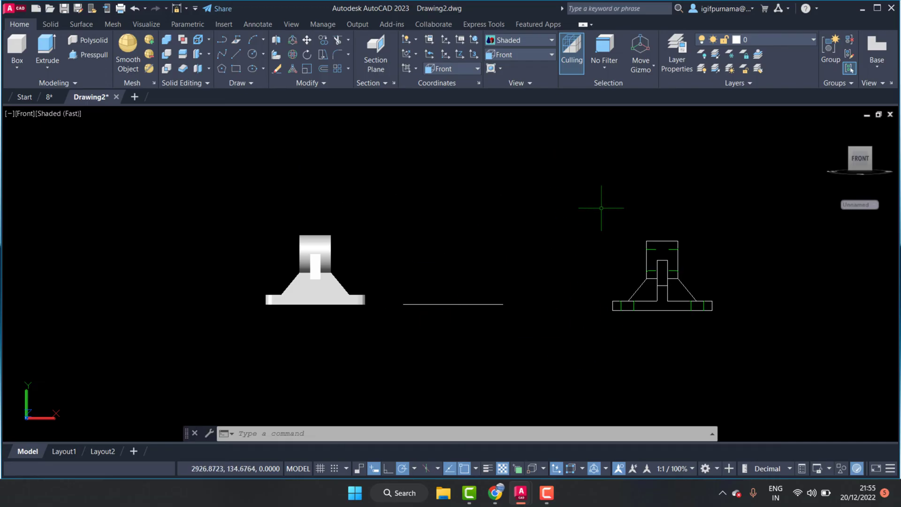
scroll(601, 208, "down", 2)
scroll(401, 267, "up", 3)
scroll(493, 236, "down", 2)
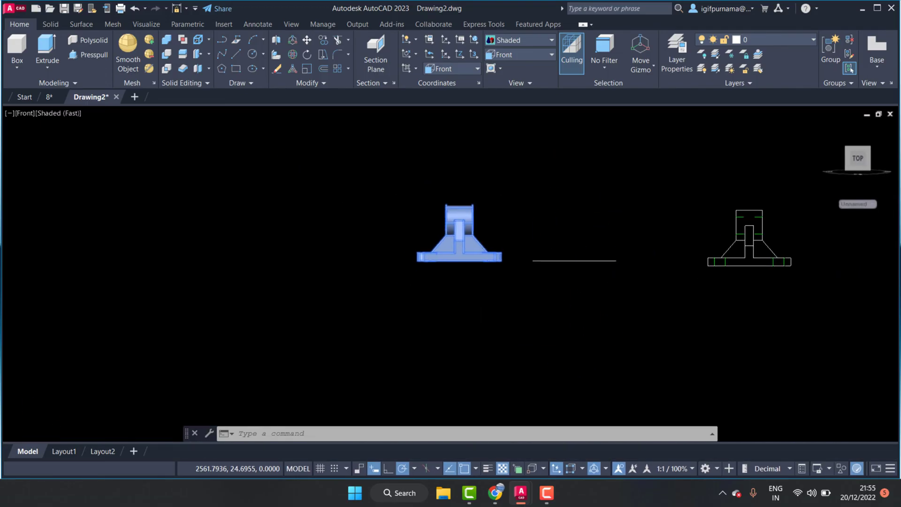
left_click(520, 56)
left_click(503, 103)
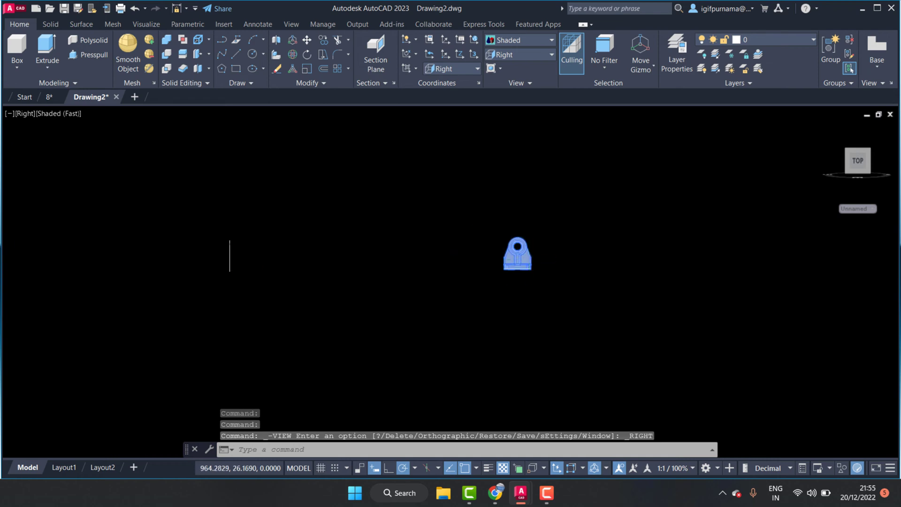
Create a Right-side flatshot and place it with default scale and rotation.
scroll(530, 251, "up", 4)
left_click(382, 82)
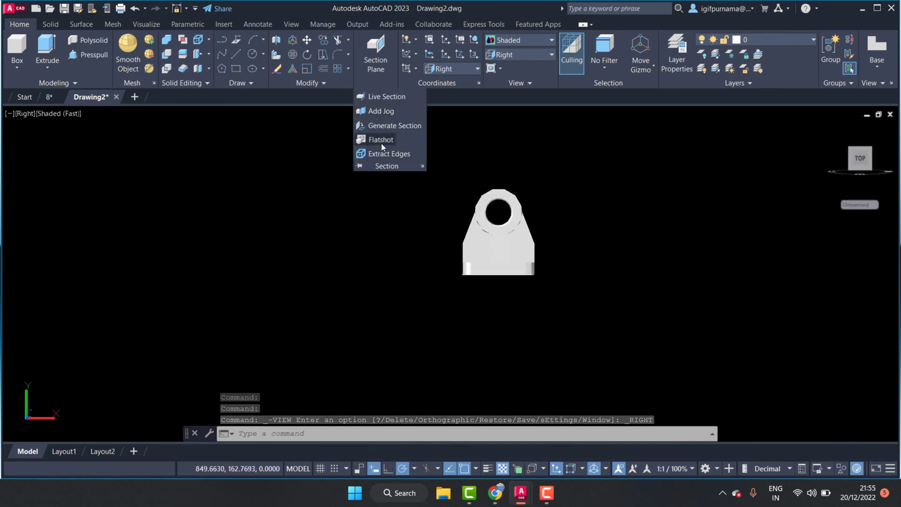
left_click(381, 140)
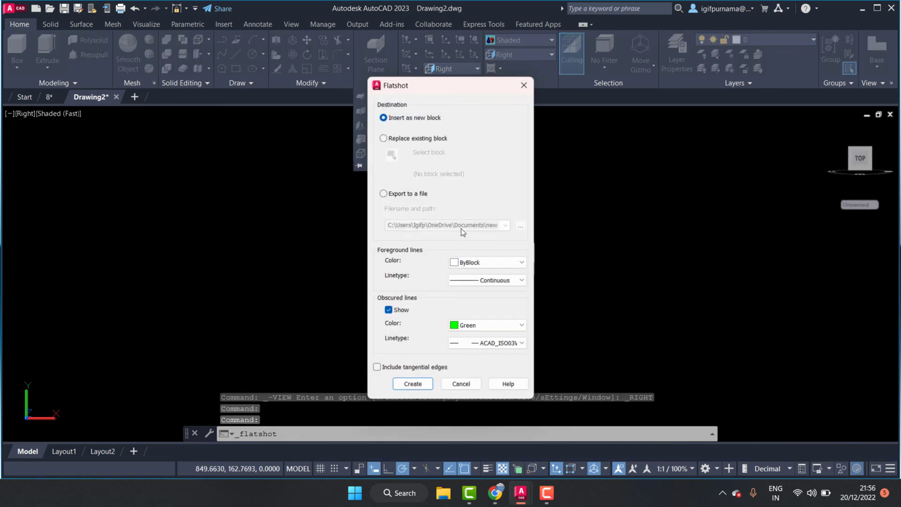
left_click(413, 384)
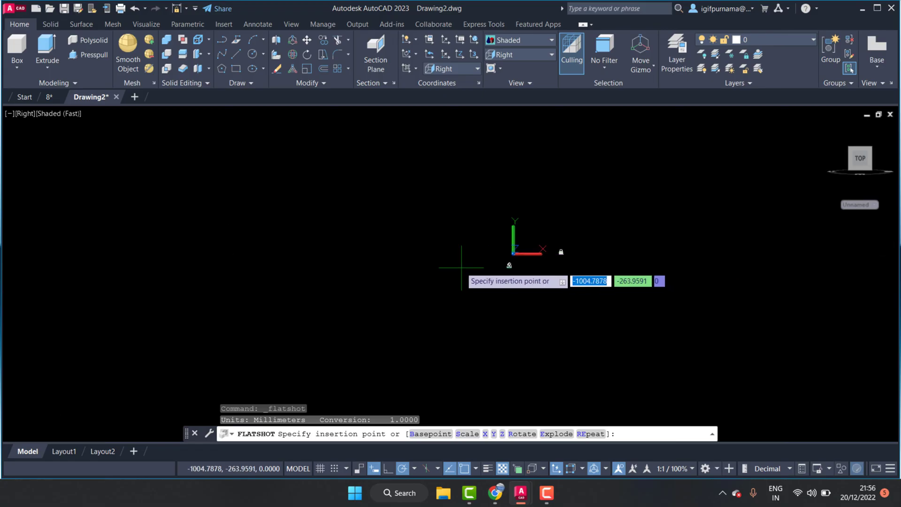
left_click(470, 276)
key("Return")
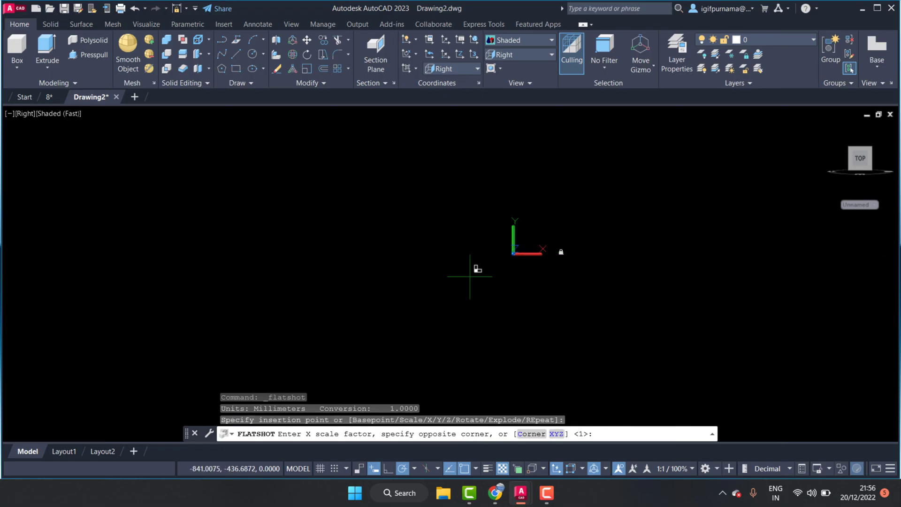
key("Return")
key("Return")
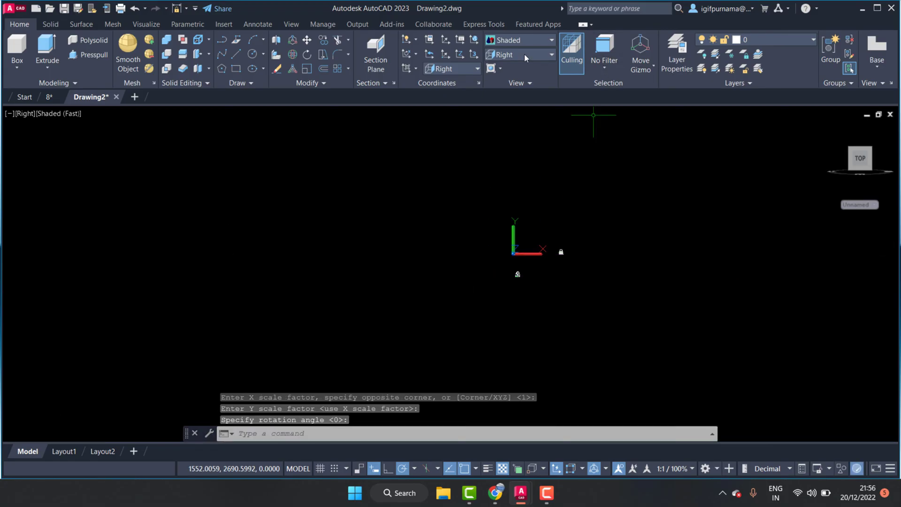
Switch to SW Isometric and orbit the model.
left_click(525, 54)
left_click(507, 139)
middle_click_drag(507, 139, 424, 291, "shift")
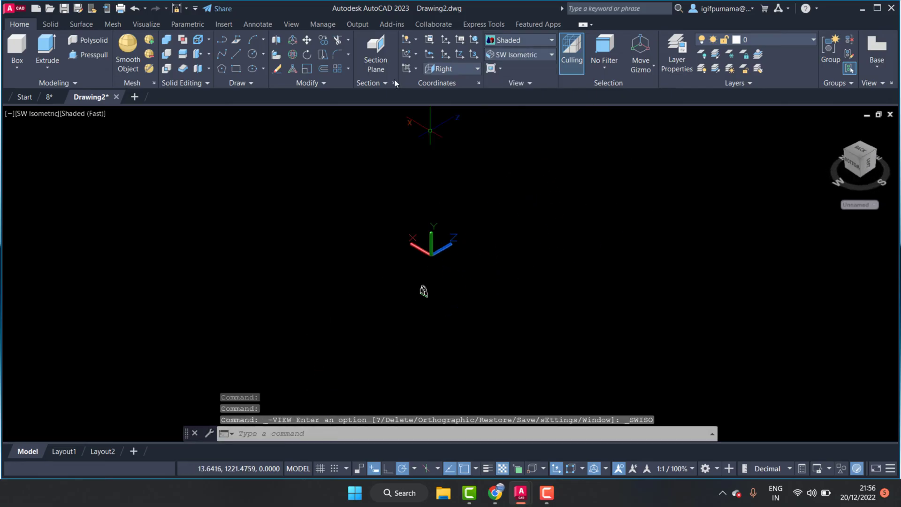
Move the first flatshot outline to a new position beside the solid.
left_click(308, 41)
left_click(469, 339)
left_click(361, 254)
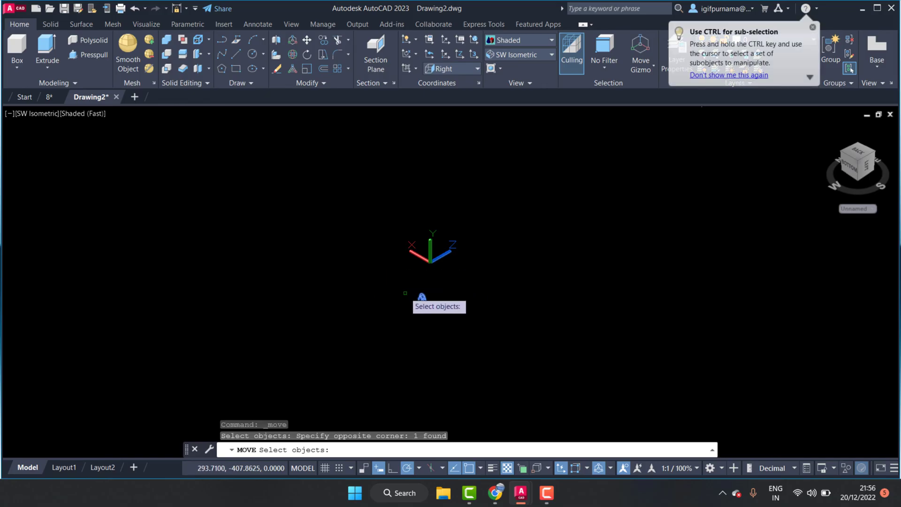
key("Return")
left_click(408, 306)
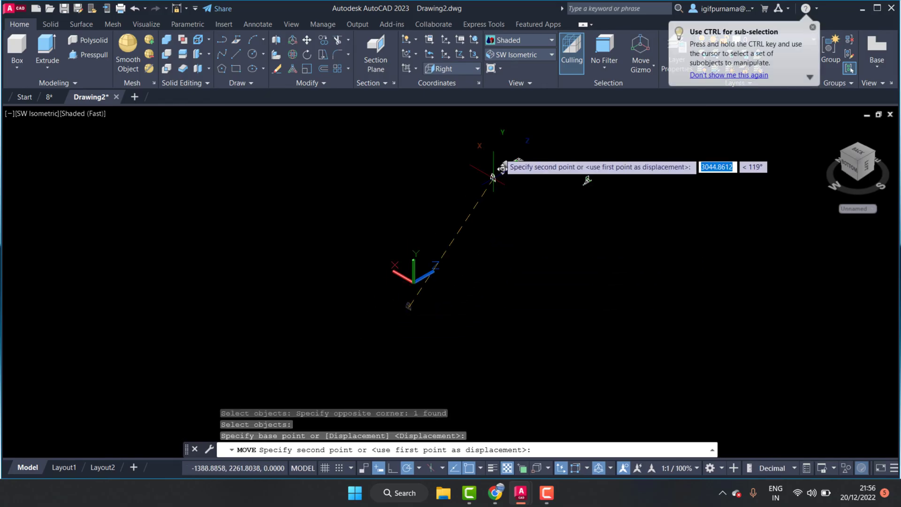
scroll(493, 178, "up", 2)
scroll(521, 178, "up", 2)
scroll(483, 190, "up", 2)
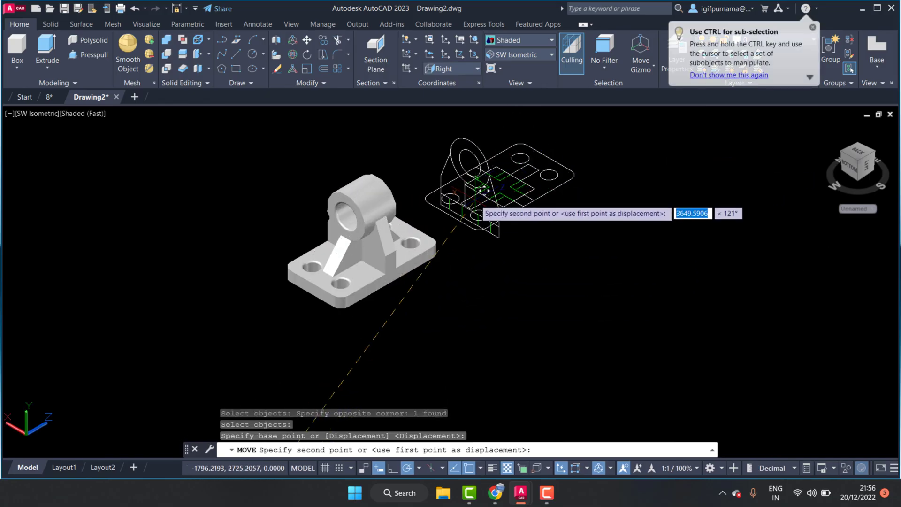
left_click(460, 186)
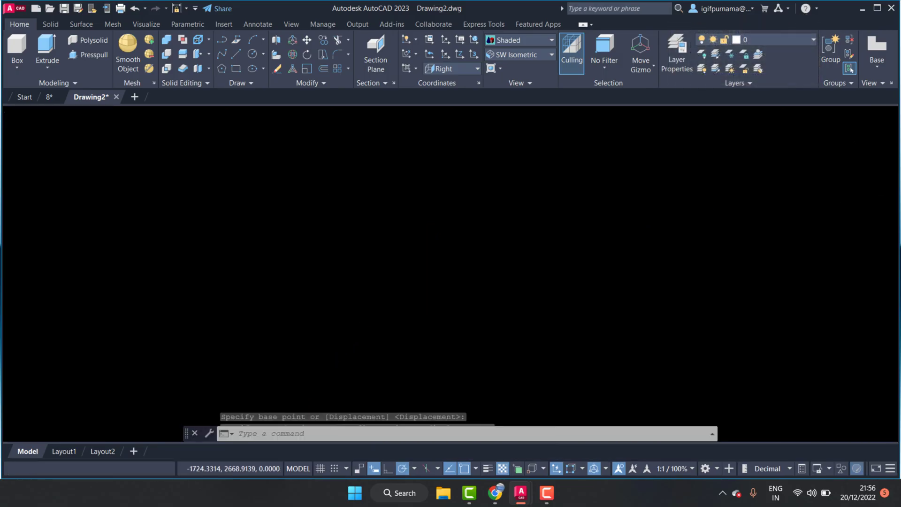
Start moving the shaded bracket, selecting it and picking a base point.
left_click(305, 44)
left_click(357, 268)
key("Return")
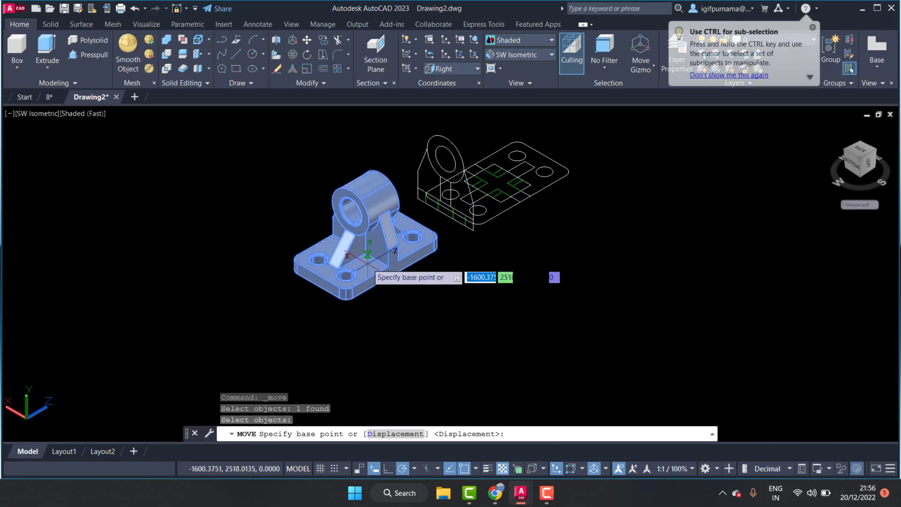
left_click(120, 256)
scroll(326, 220, "down", 3)
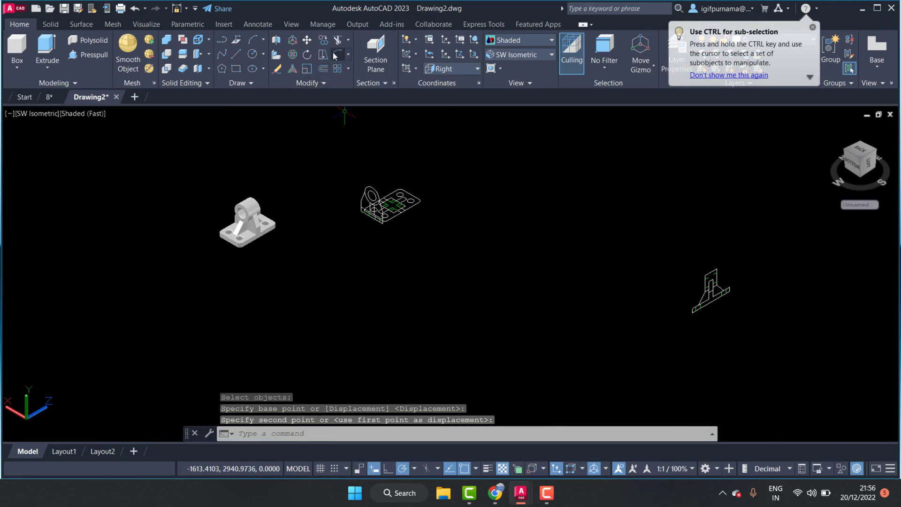
Move the right-side flatshot outline to its destination against the plate edge.
left_click(309, 44)
left_click(794, 375)
left_click(662, 226)
key("Return")
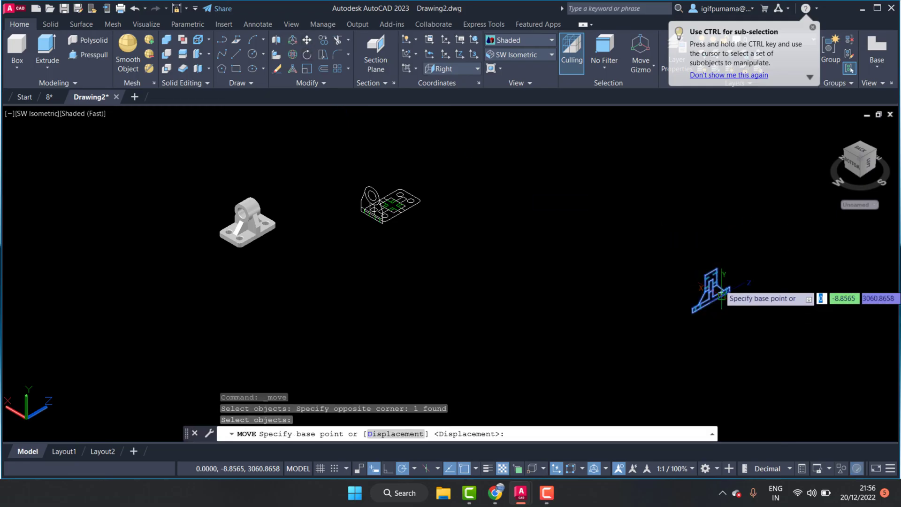
scroll(725, 292, "up", 3)
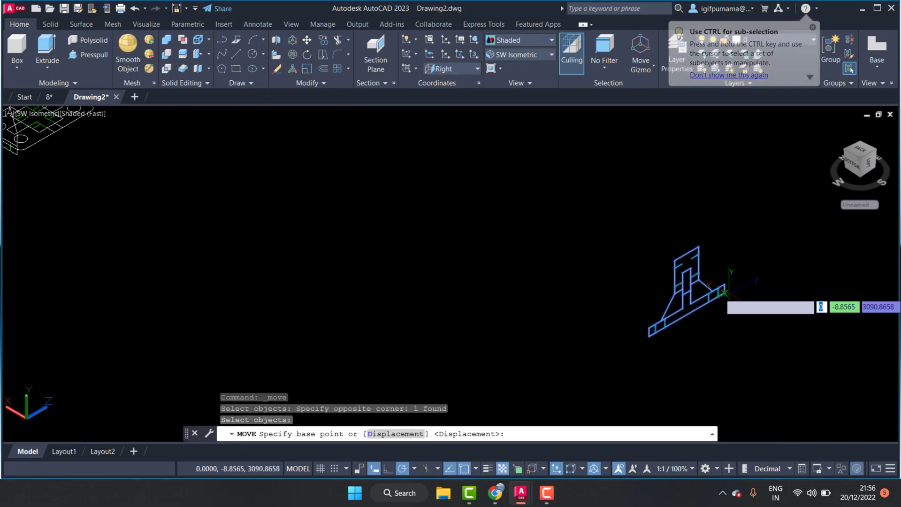
left_click(725, 292)
scroll(725, 292, "down", 5)
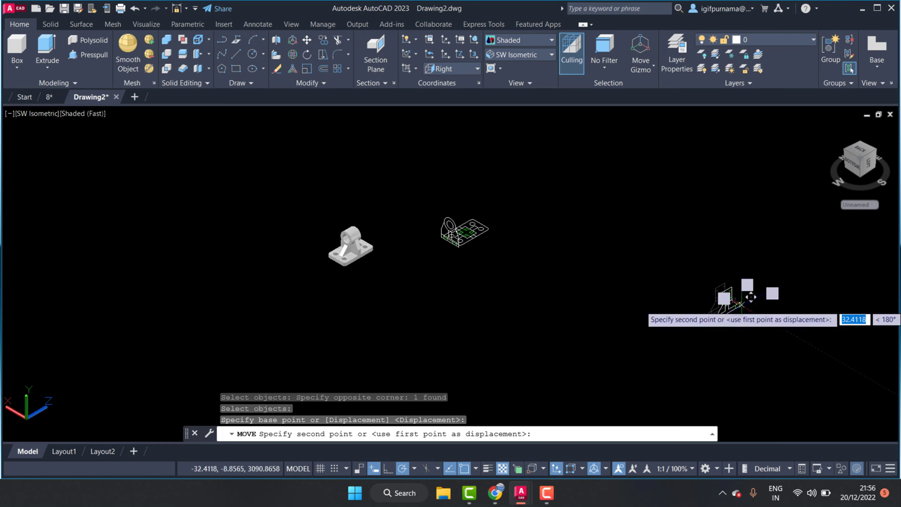
scroll(467, 218, "up", 1)
scroll(475, 225, "up", 2)
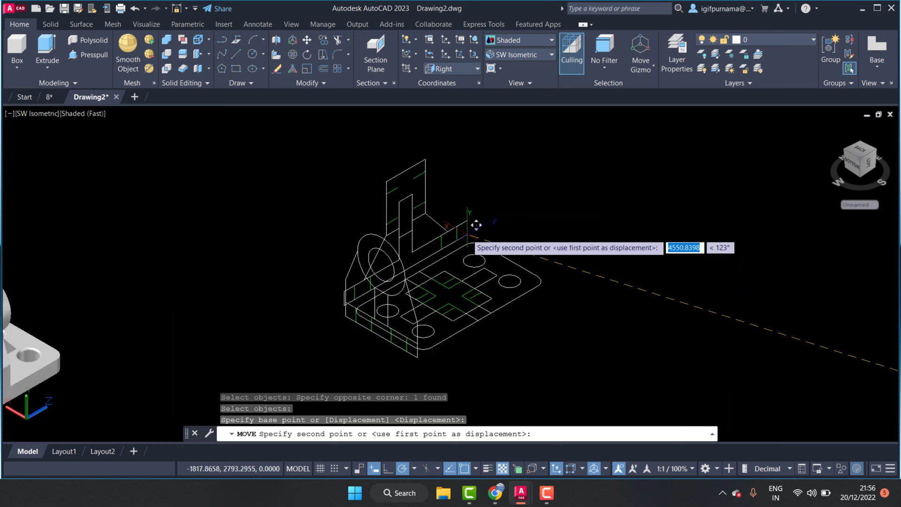
scroll(476, 225, "up", 3)
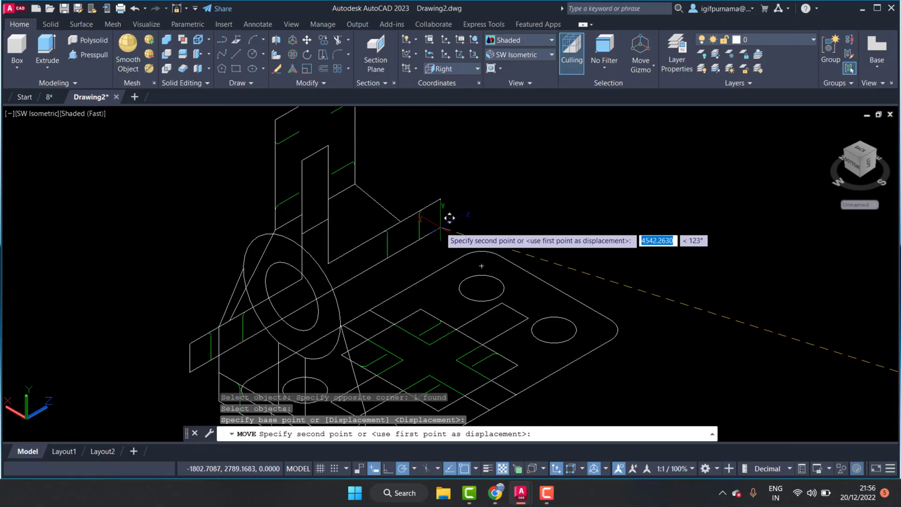
scroll(449, 217, "down", 2)
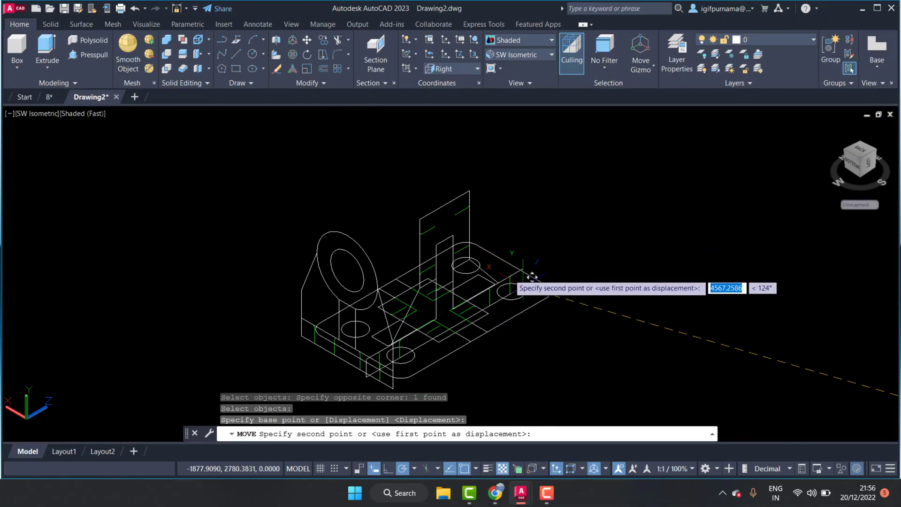
scroll(528, 279, "down", 2)
scroll(540, 277, "up", 1)
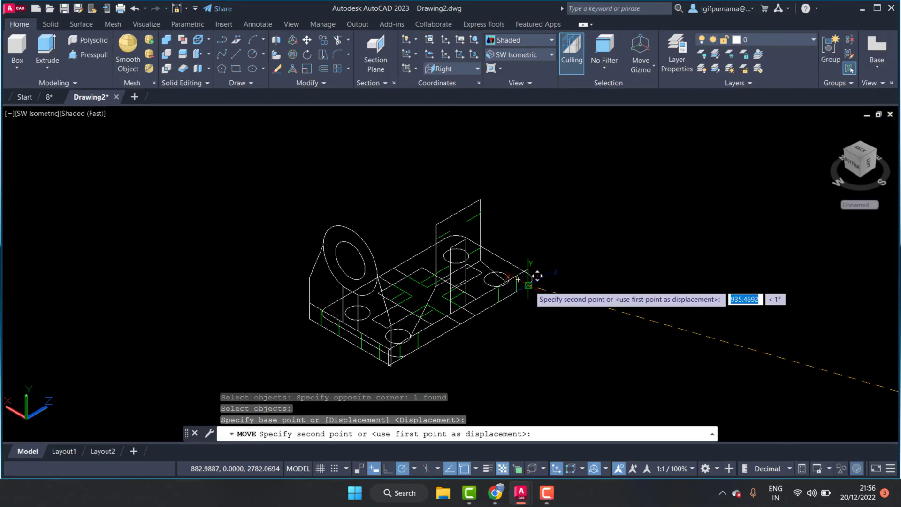
left_click(528, 284)
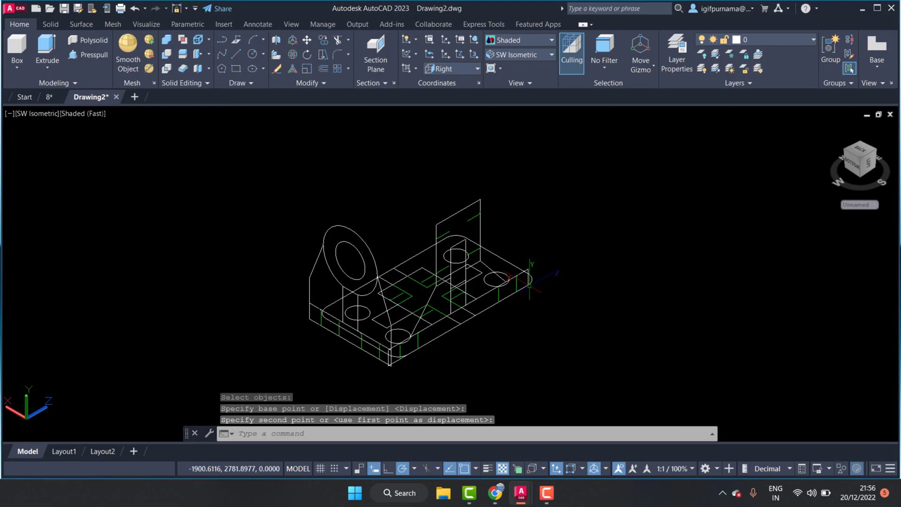
Move the plate flatshot view to its new place.
key("space")
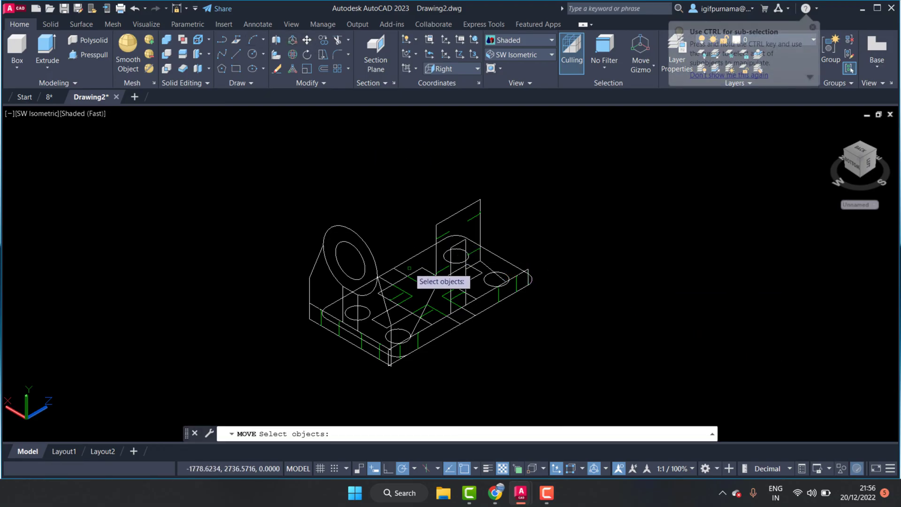
left_click(419, 284)
key("Return")
left_click(608, 354)
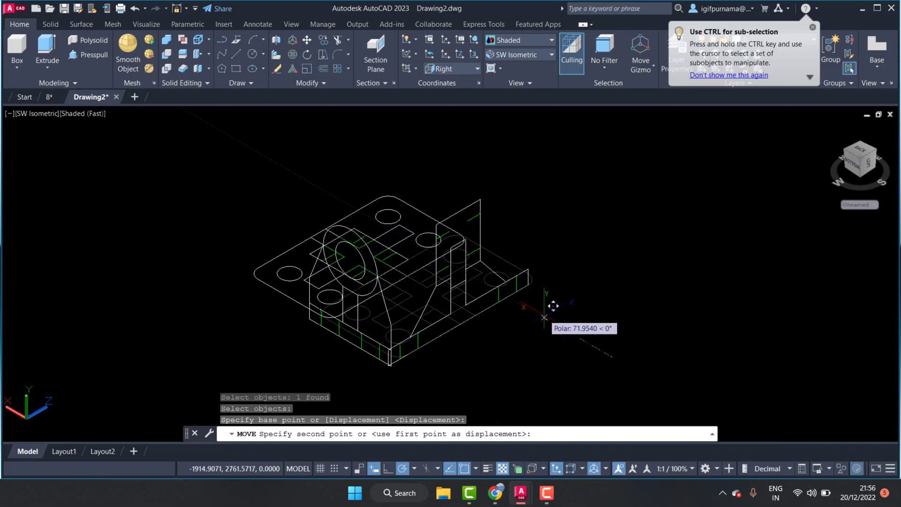
left_click(529, 309)
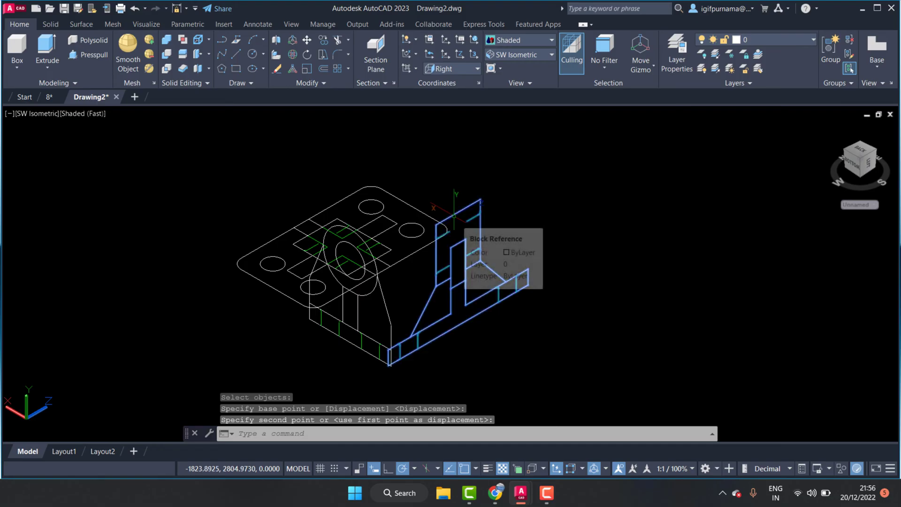
3D-rotate the first upright flatshot 270 degrees so it lies flat.
left_click(293, 54)
left_click(462, 211)
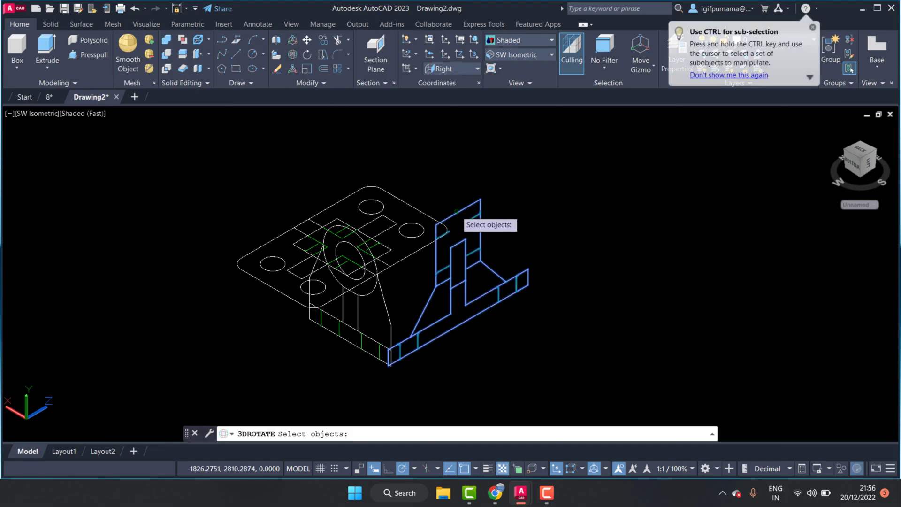
key("Return")
left_click(480, 264)
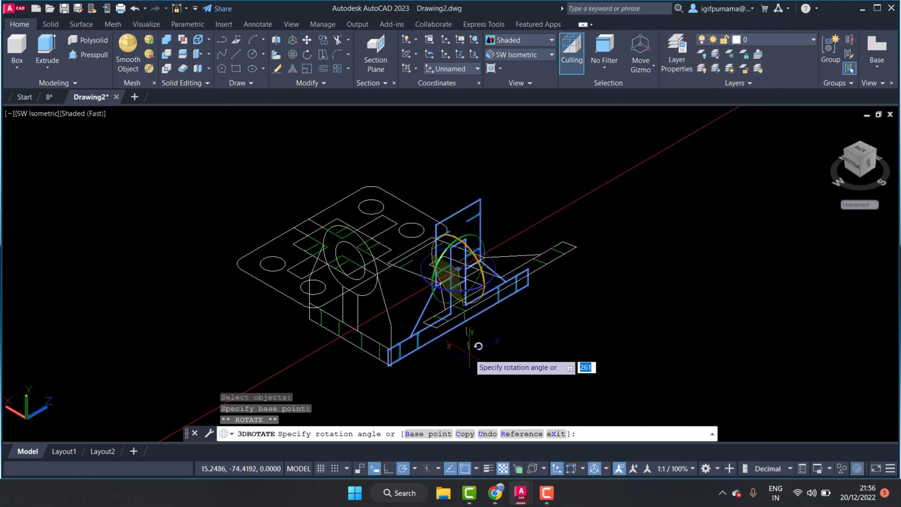
left_click(459, 350)
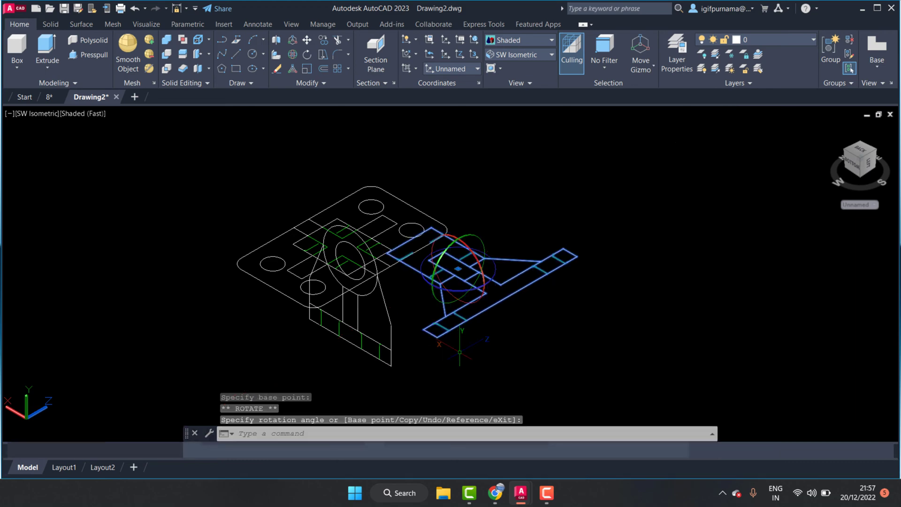
key("Return")
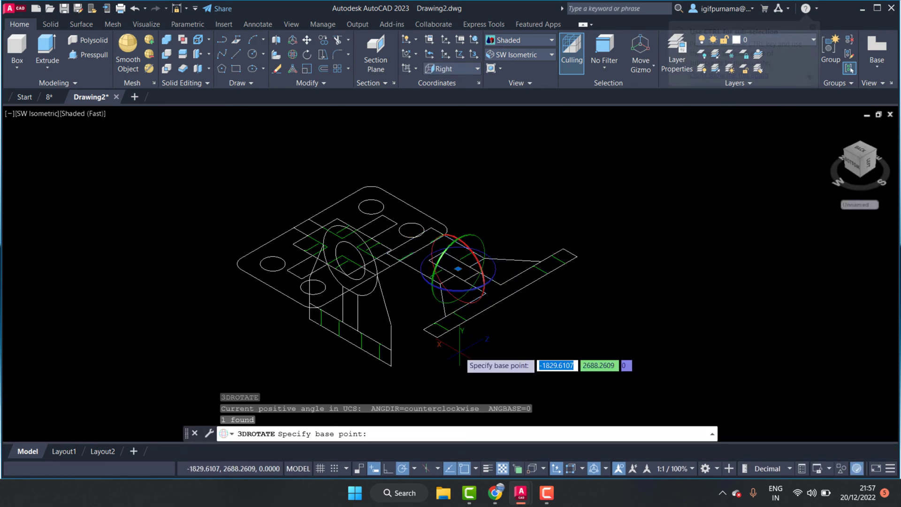
key("Escape")
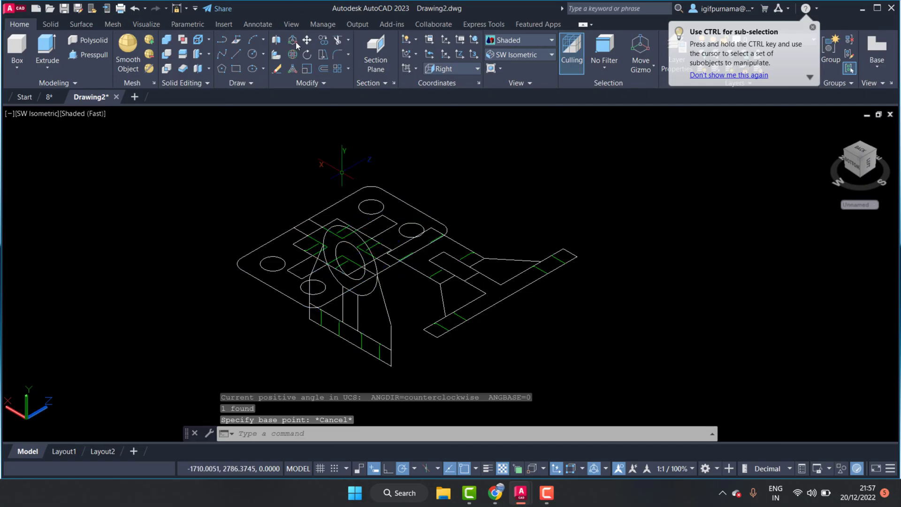
3D-rotate the lug-shaped view, then rotate it 90 degrees about a second axis.
left_click(296, 59)
left_click(390, 323)
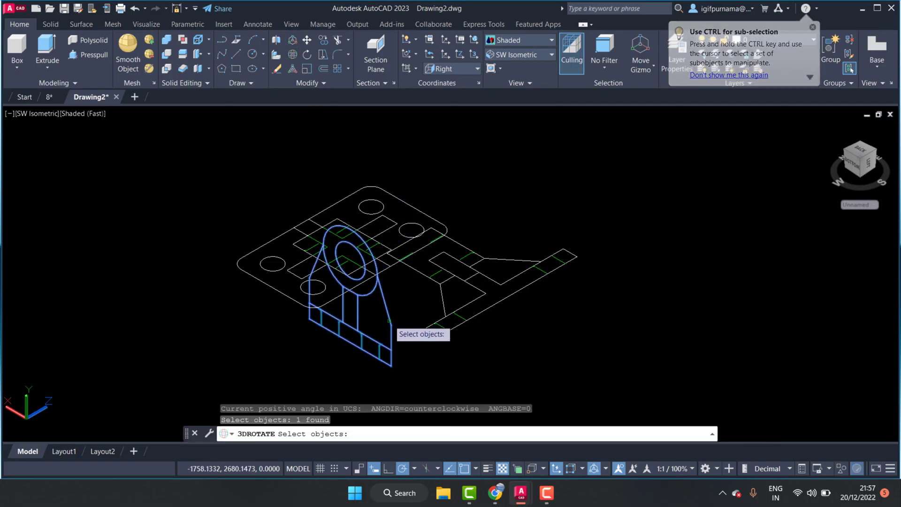
key("Return")
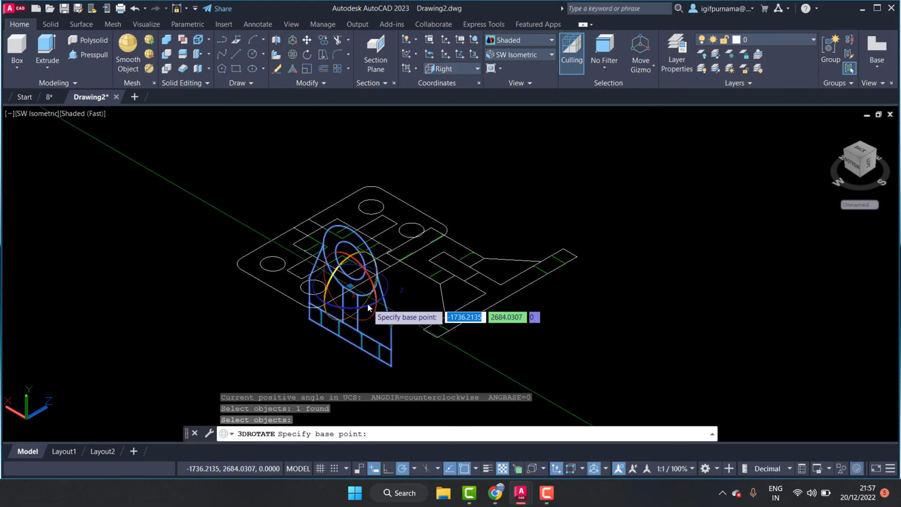
left_click(367, 306)
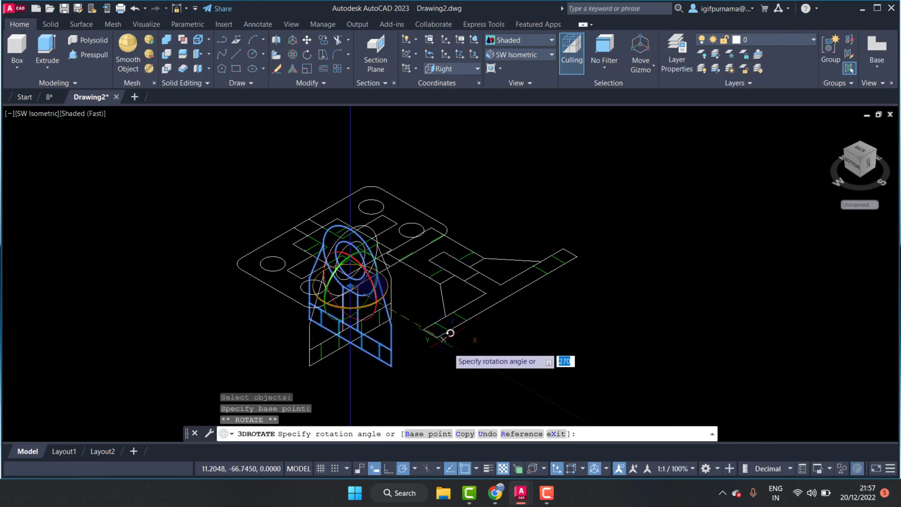
left_click(493, 354)
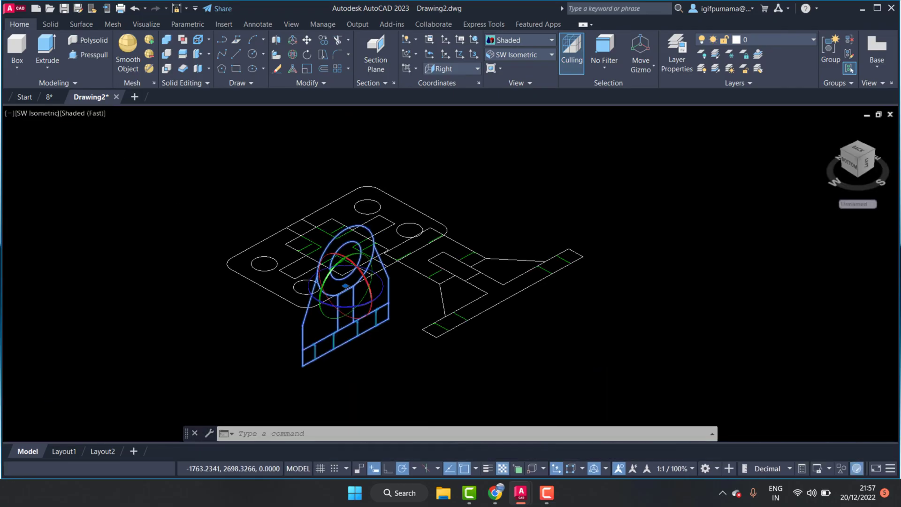
left_click(378, 303)
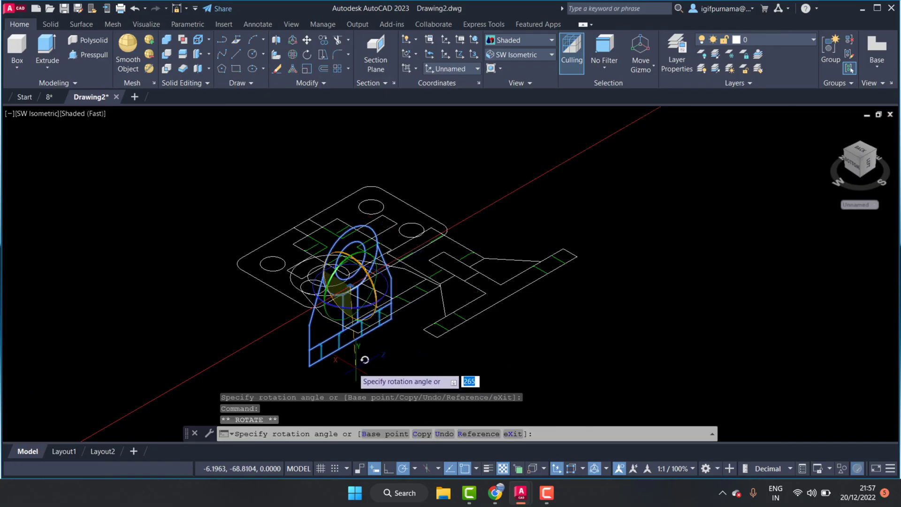
type("90")
key("Return")
middle_click_drag(364, 339, 374, 339, "shift")
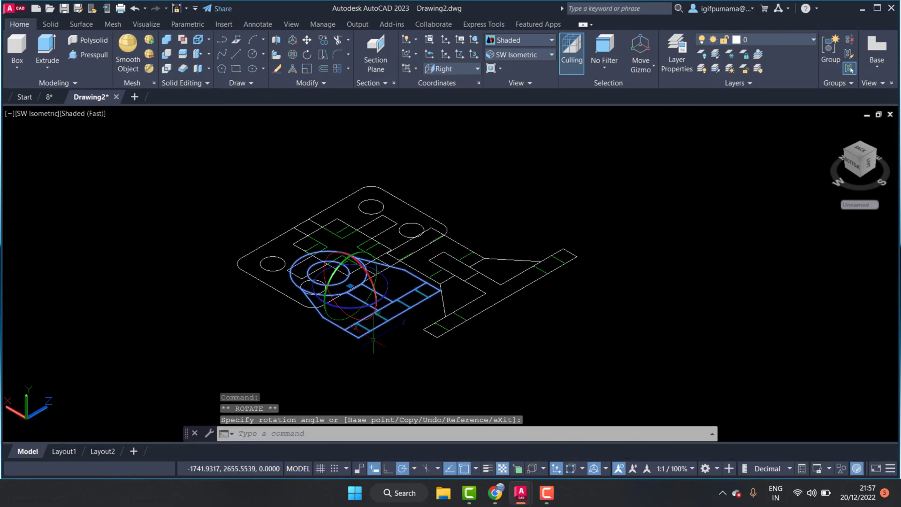
key("Escape")
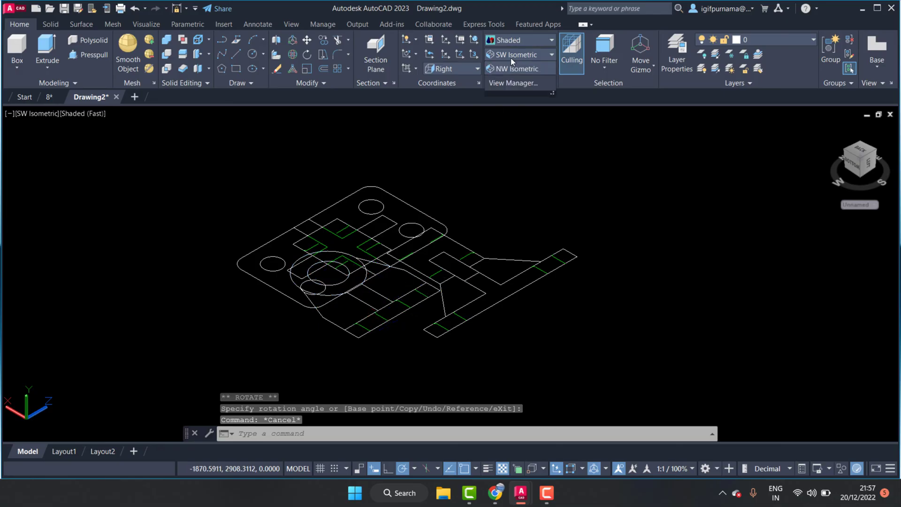
Switch to Top view and move the lug-shaped view beside the other view.
left_click(511, 56)
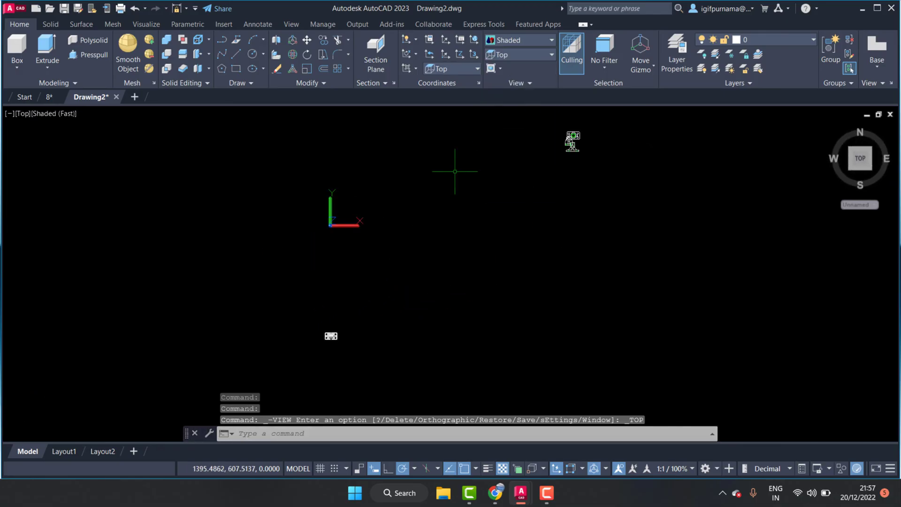
scroll(590, 139, "up", 5)
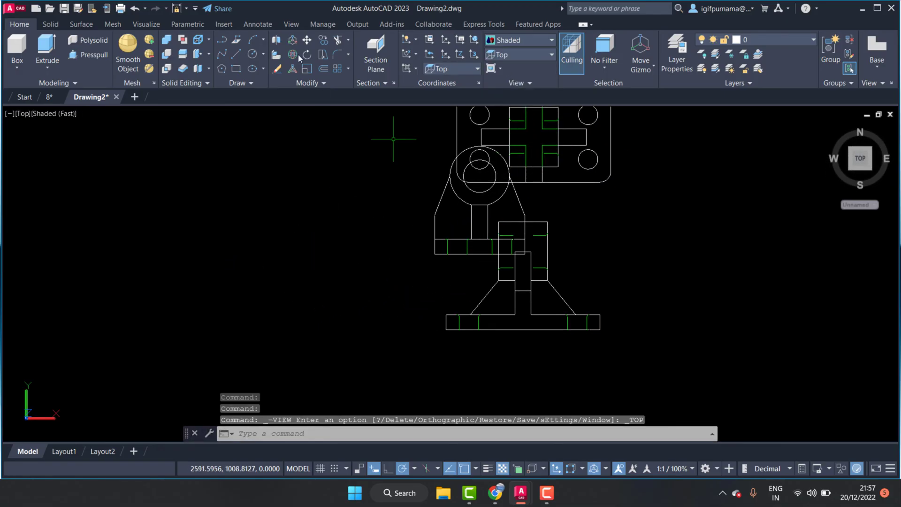
left_click(307, 41)
left_click(461, 271)
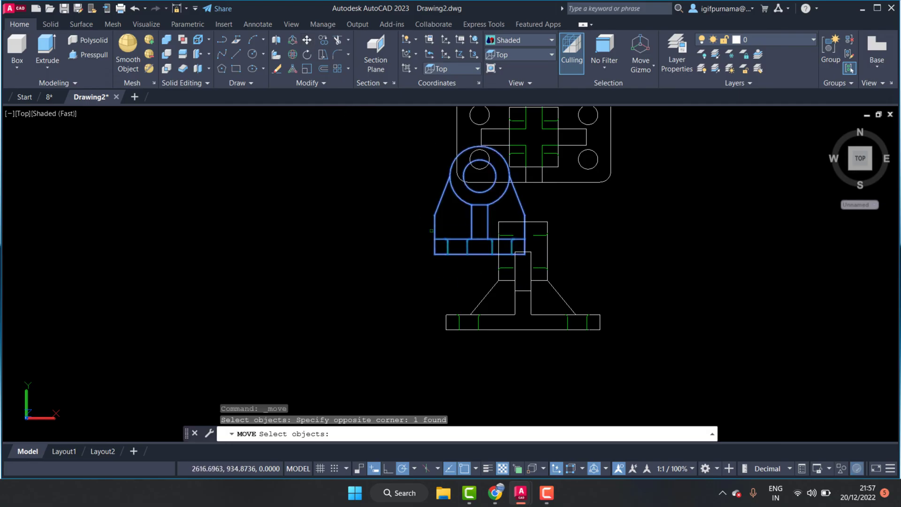
key("Return")
left_click(435, 247)
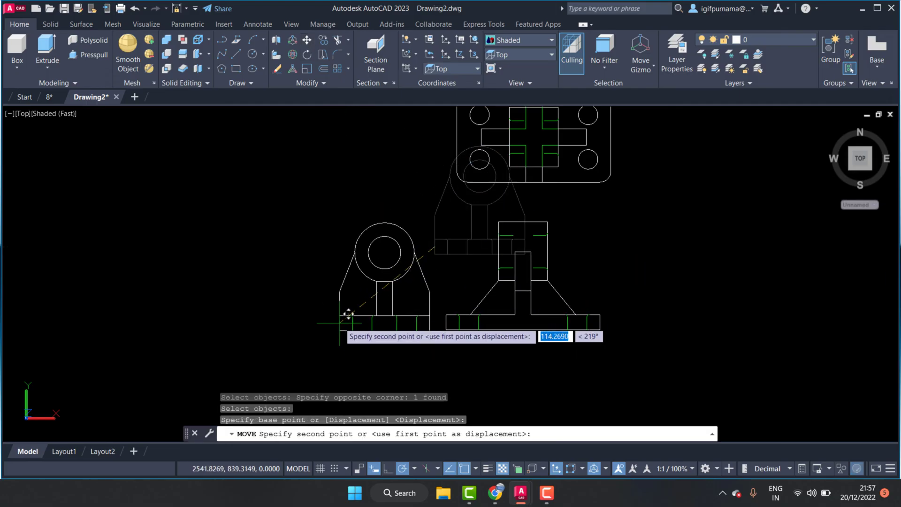
left_click(342, 323)
Re-move the lug view so its base lines up with the neighbouring view.
left_click(307, 40)
left_click(435, 277)
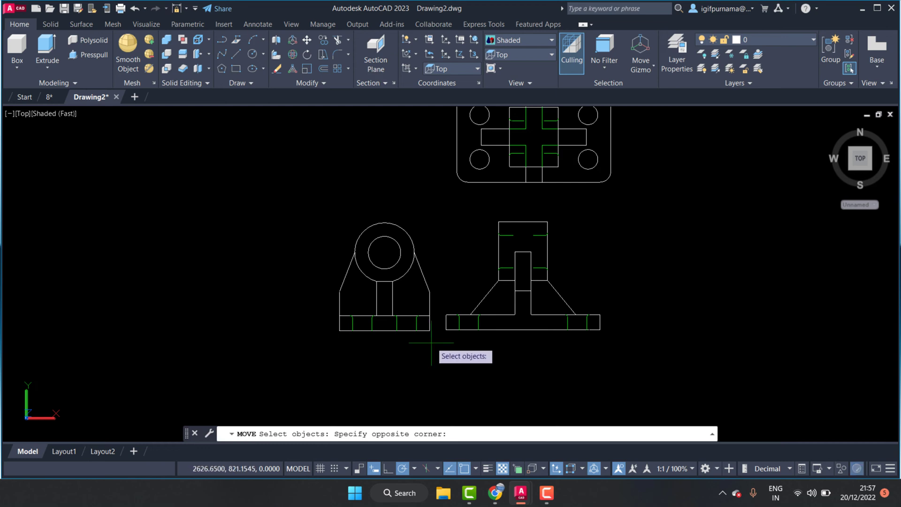
left_click(430, 335)
scroll(437, 327, "up", 3)
key("Return")
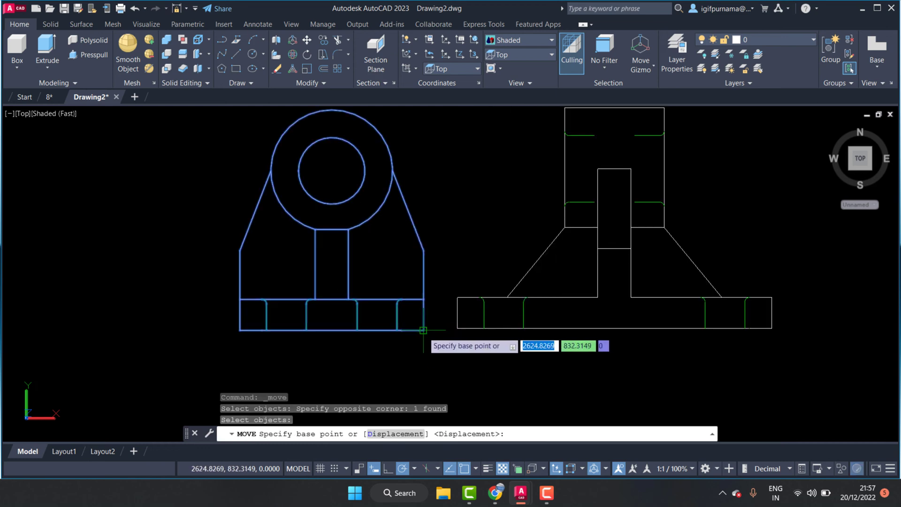
left_click(422, 330)
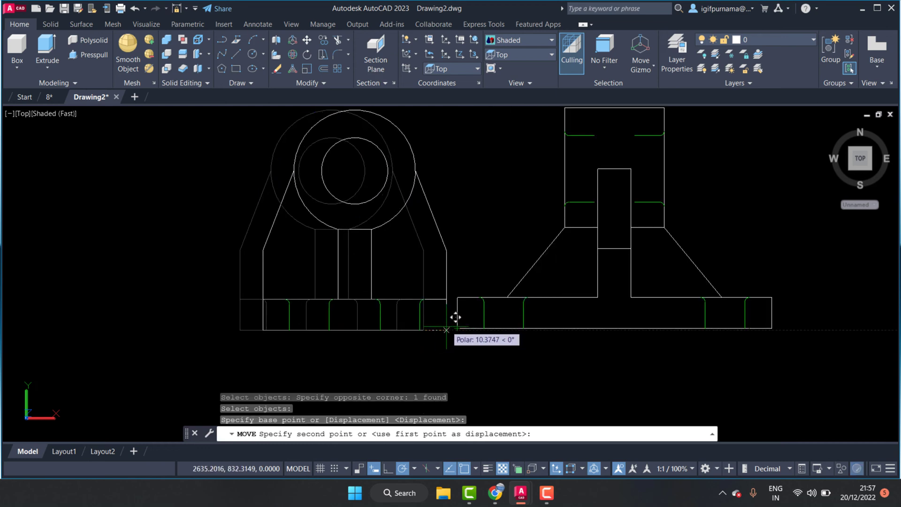
scroll(456, 317, "up", 3)
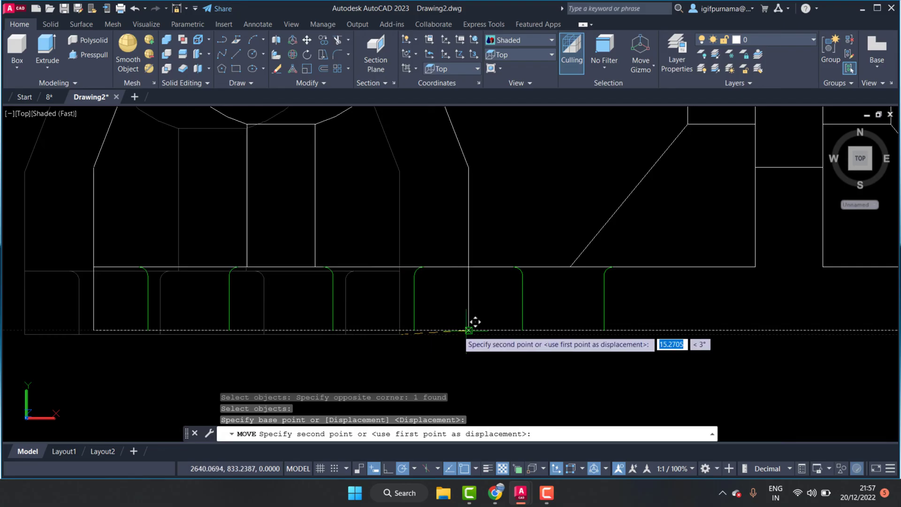
left_click(469, 323)
scroll(484, 337, "down", 3)
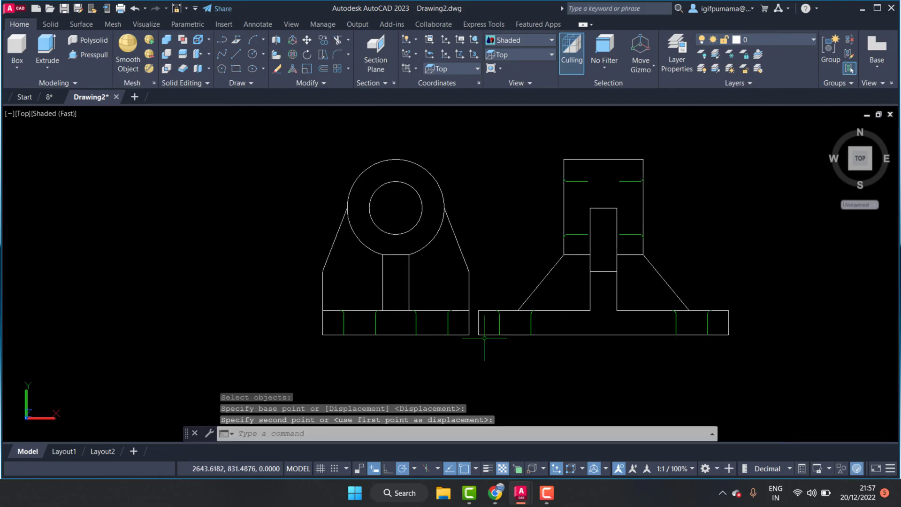
scroll(485, 337, "down", 2)
scroll(540, 202, "down", 2)
scroll(582, 159, "up", 3)
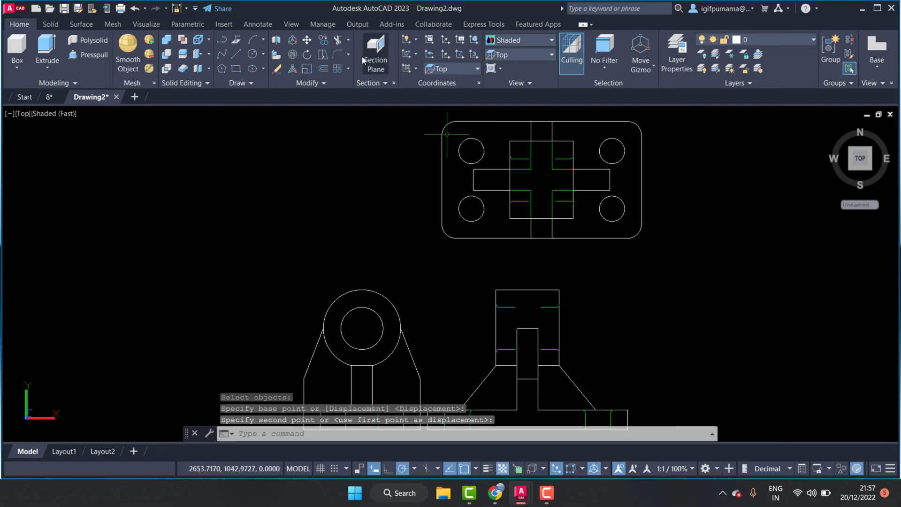
Move the shaded top-view object next to the front view.
left_click(308, 41)
left_click(723, 290)
left_click(708, 229)
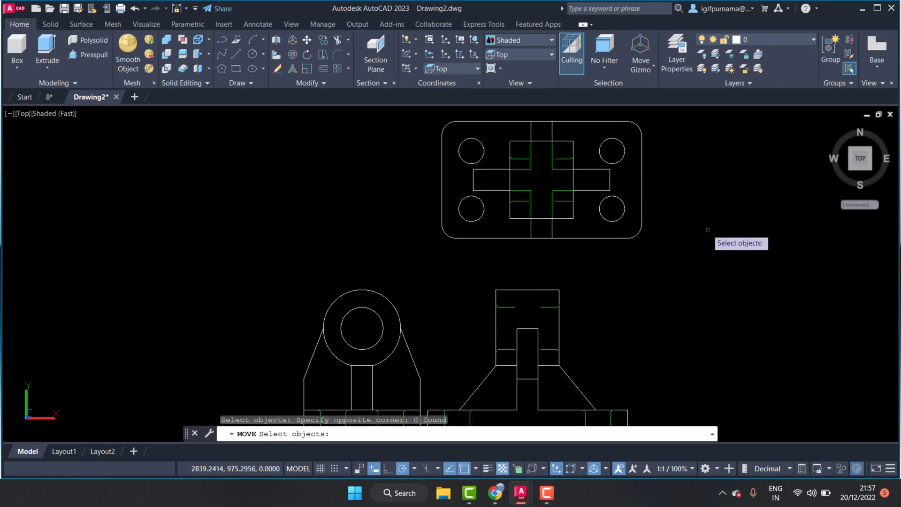
left_click(552, 130)
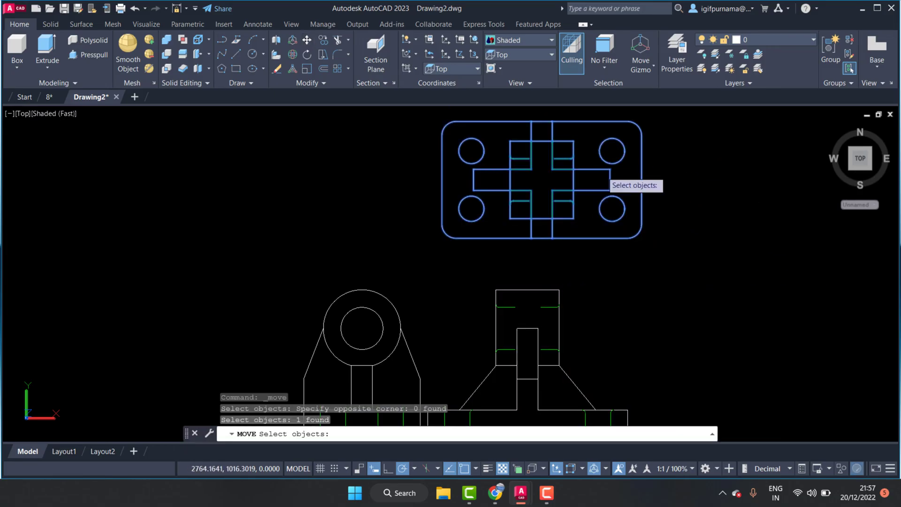
key("Return")
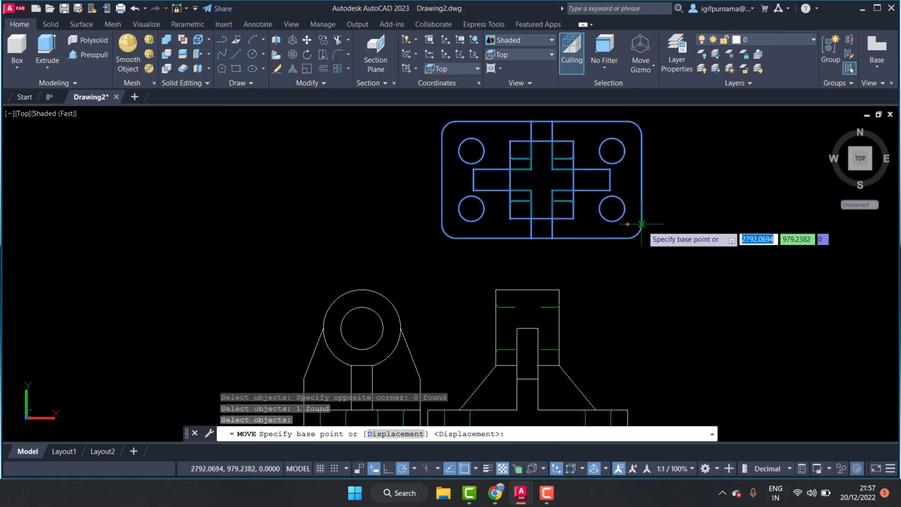
left_click(642, 224)
scroll(642, 225, "down", 2)
scroll(642, 224, "down", 2)
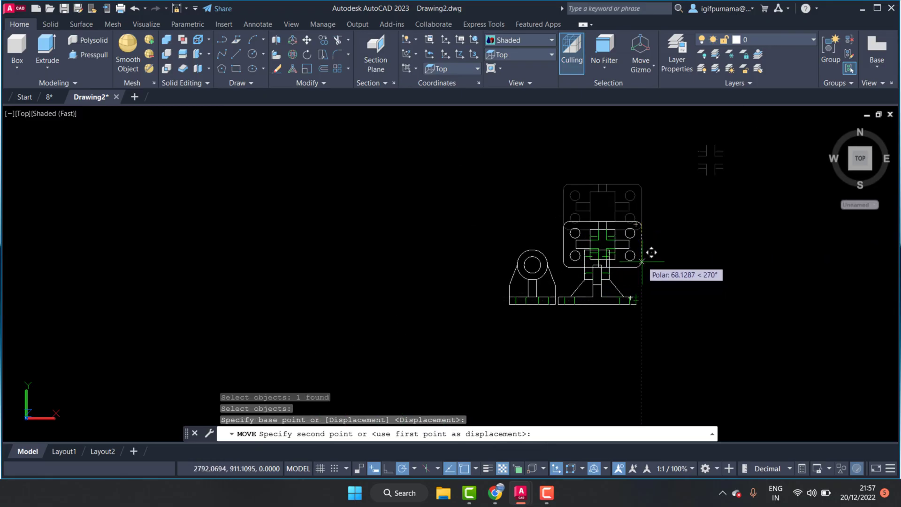
scroll(652, 253, "down", 3)
scroll(650, 251, "up", 4)
scroll(648, 253, "up", 1)
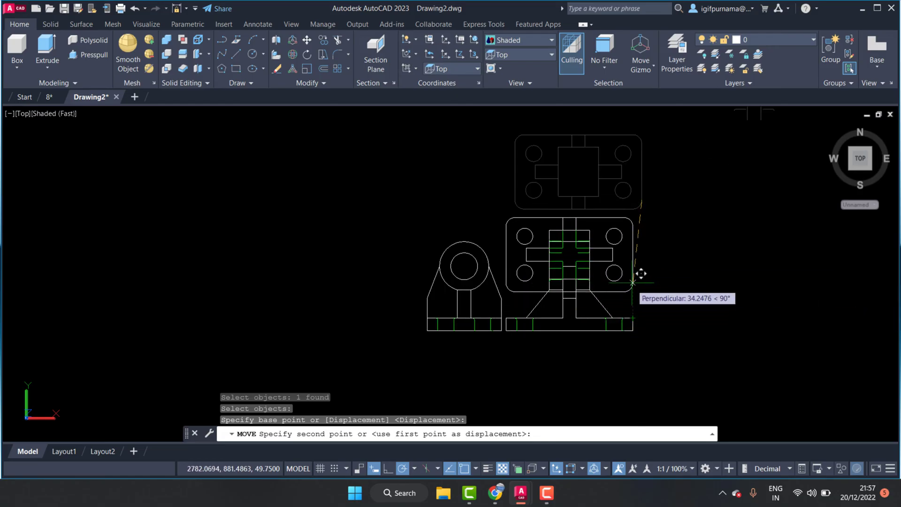
left_click(633, 256)
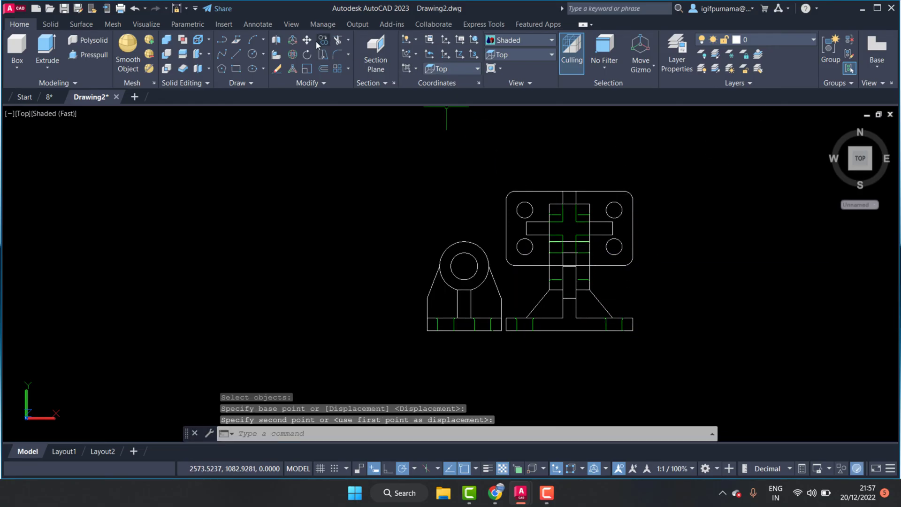
Place the plate outline view directly above the front view.
key("Return")
left_click(617, 175)
key("Return")
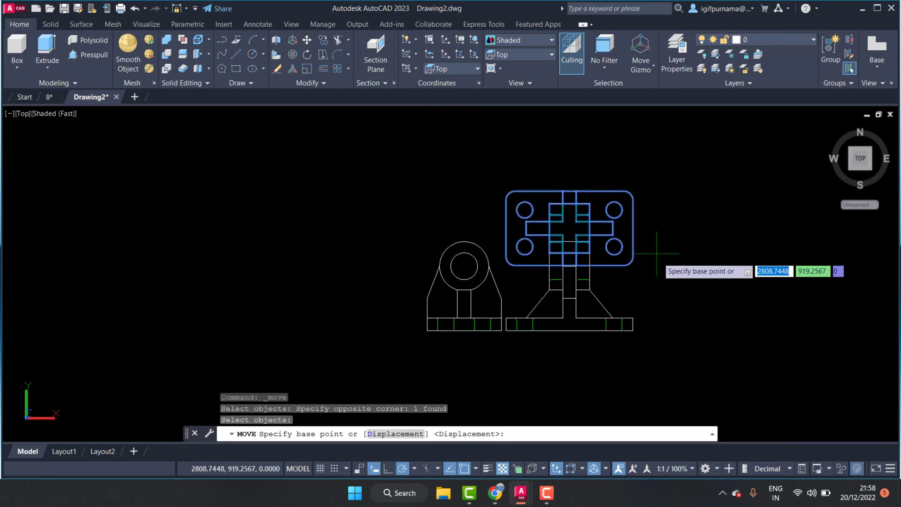
left_click(630, 294)
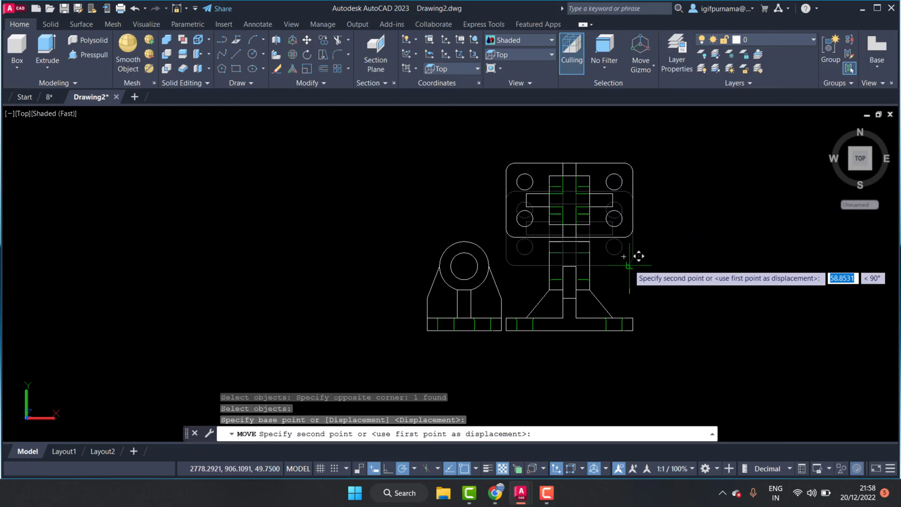
left_click(629, 264)
scroll(599, 244, "up", 1)
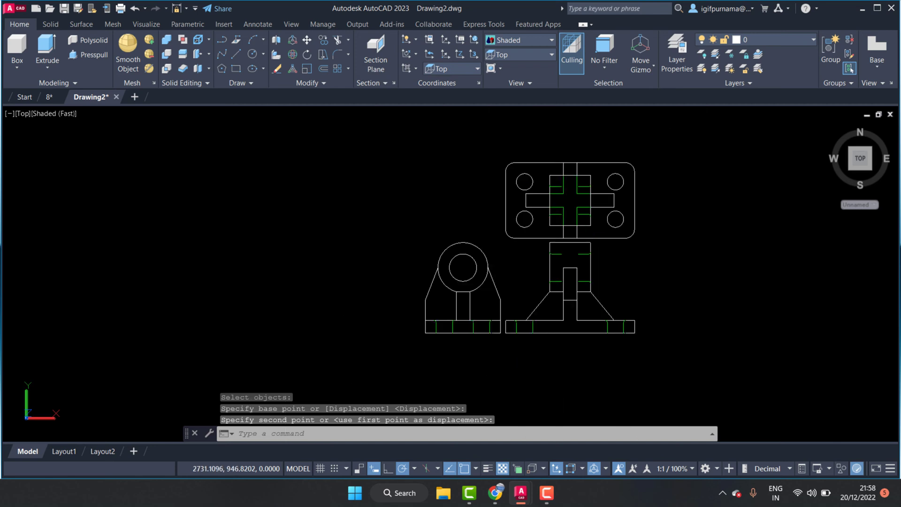
scroll(592, 235, "up", 3)
scroll(591, 234, "down", 10)
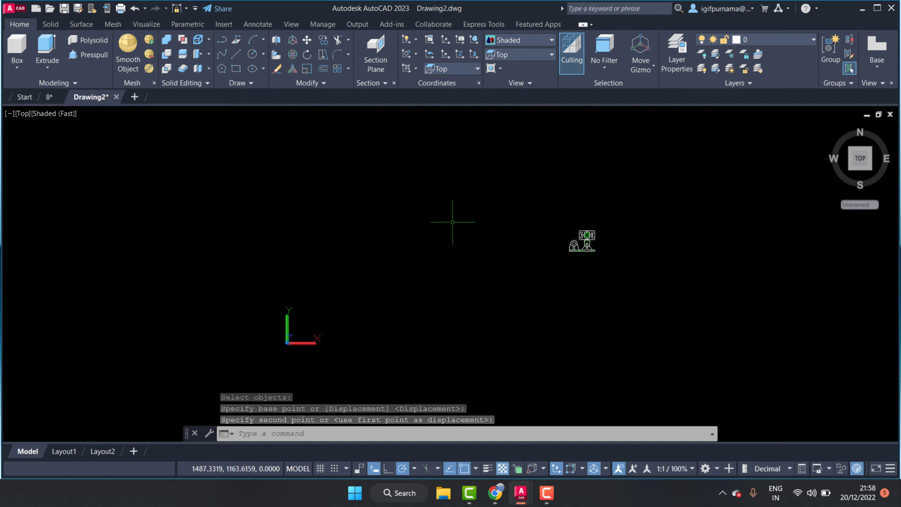
scroll(452, 222, "down", 5)
Move the shaded 3D bracket to the right of the flat views.
left_click(304, 43)
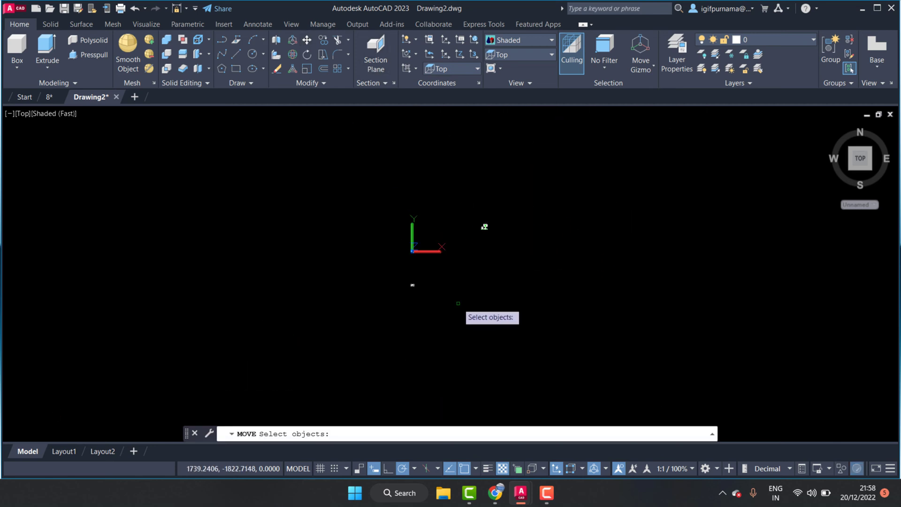
left_click(445, 312)
left_click(397, 259)
key("Return")
left_click(413, 282)
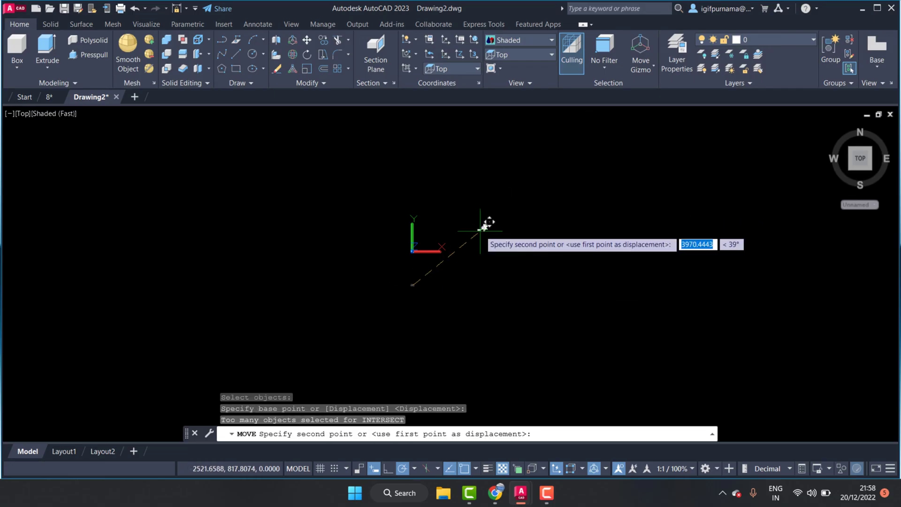
scroll(489, 226, "up", 5)
scroll(486, 226, "up", 3)
left_click(532, 221)
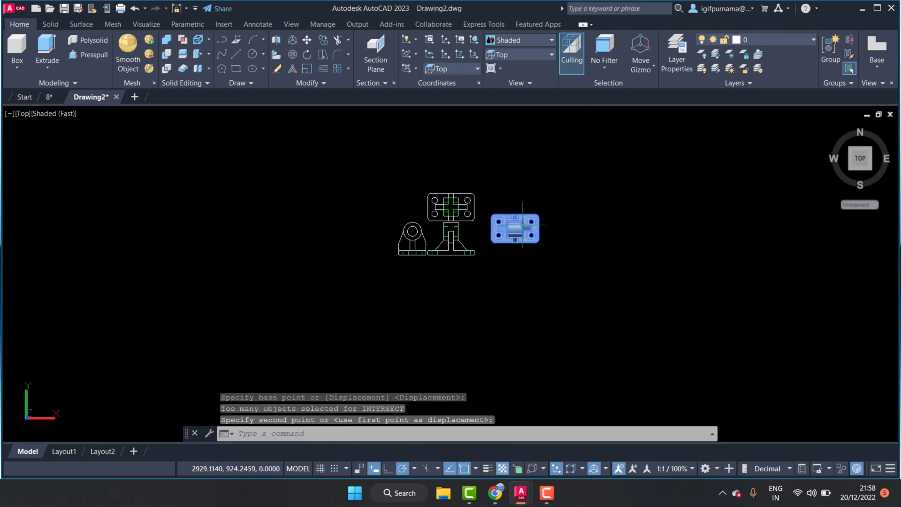
scroll(465, 220, "up", 4)
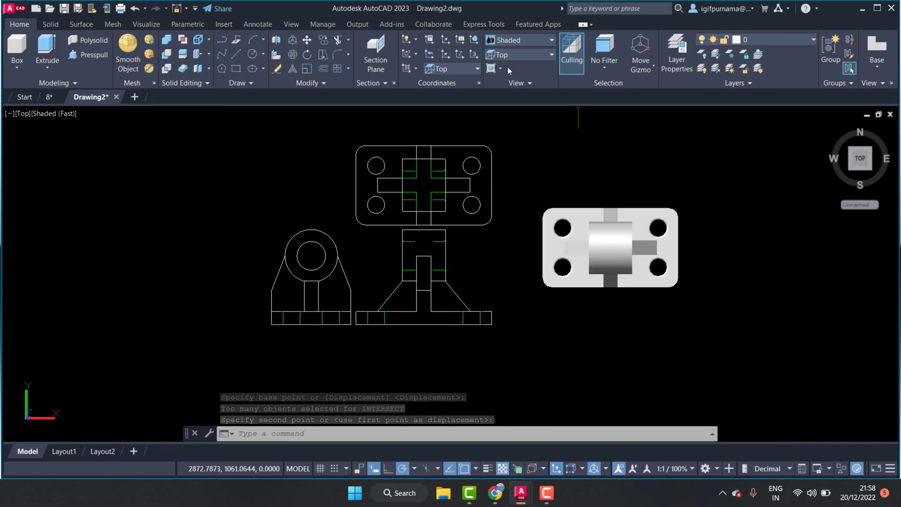
left_click(514, 53)
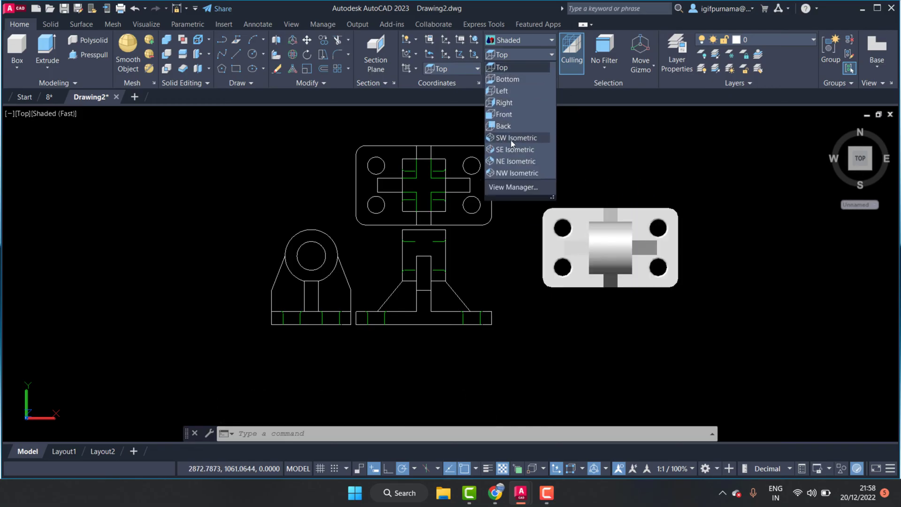
Switch to SW Isometric and shift the 3D bracket further to the right.
left_click(511, 138)
scroll(486, 233, "up", 2)
scroll(487, 233, "up", 3)
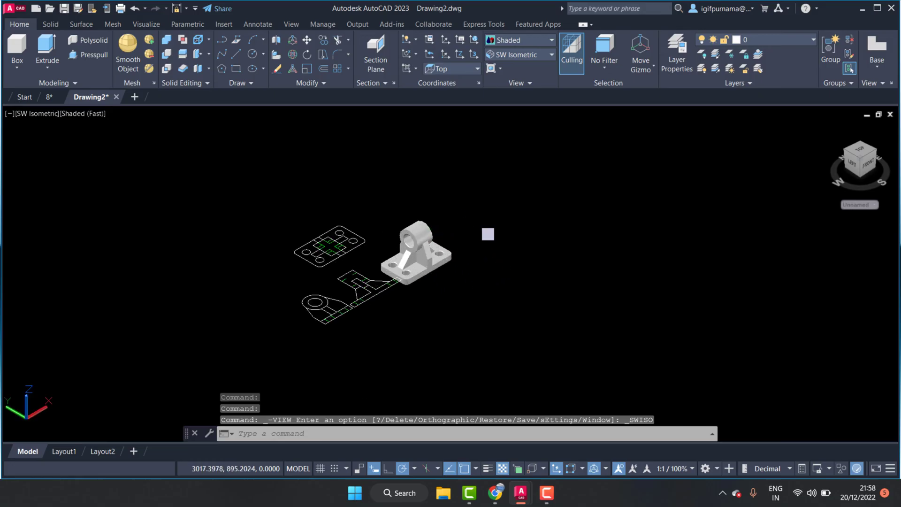
scroll(487, 233, "up", 2)
scroll(487, 233, "up", 2)
left_click(307, 40)
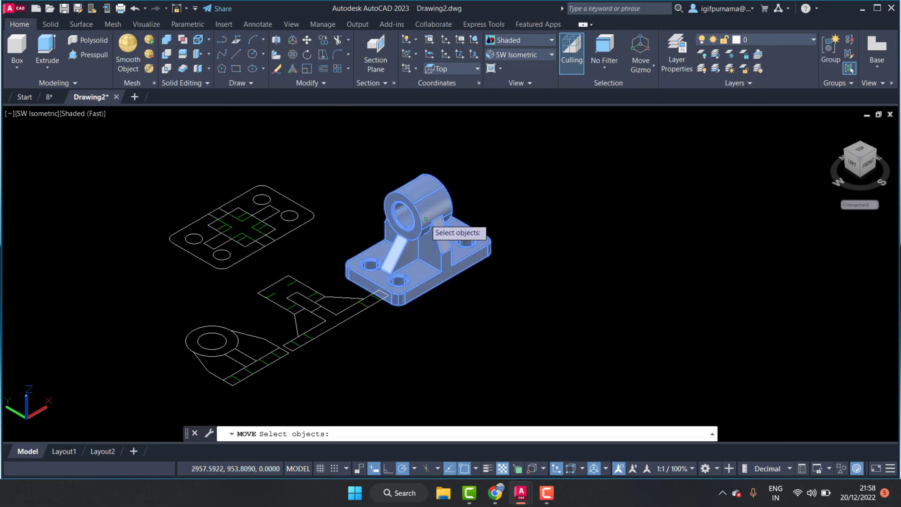
left_click(437, 230)
key("Return")
left_click(432, 210)
left_click(567, 209)
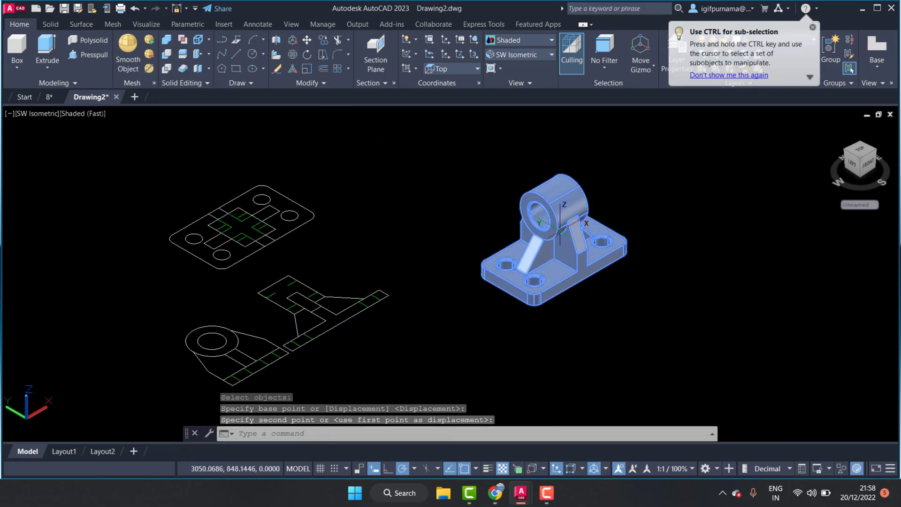
left_click(674, 337)
left_click(448, 160)
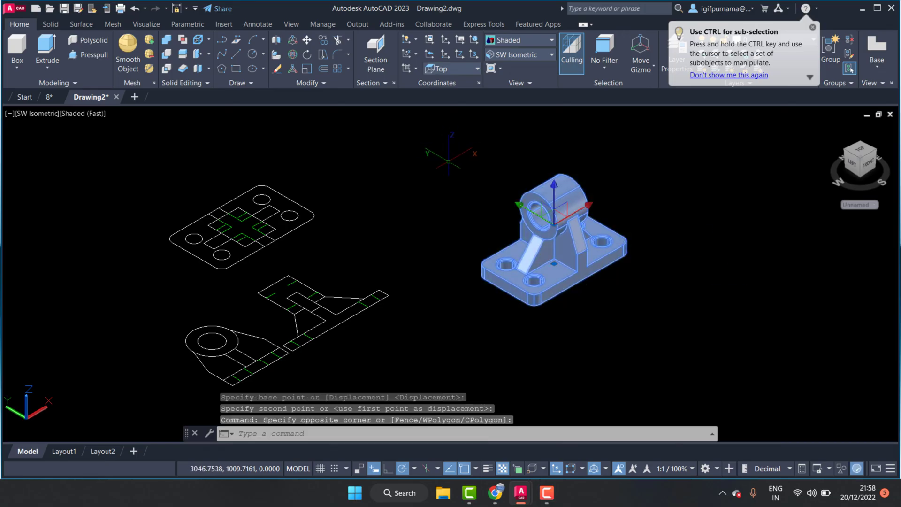
Align the UCS to the current view and cut the bracket to the clipboard.
type("UC")
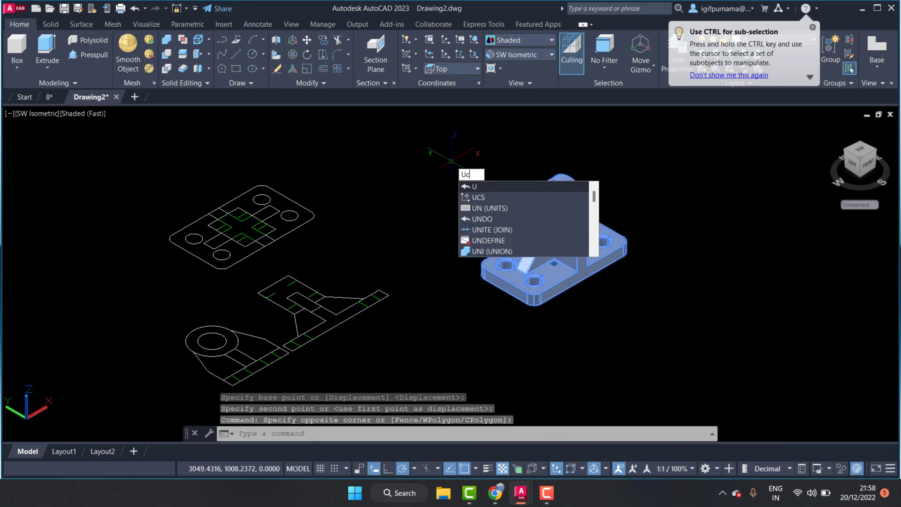
type("s")
key("Return")
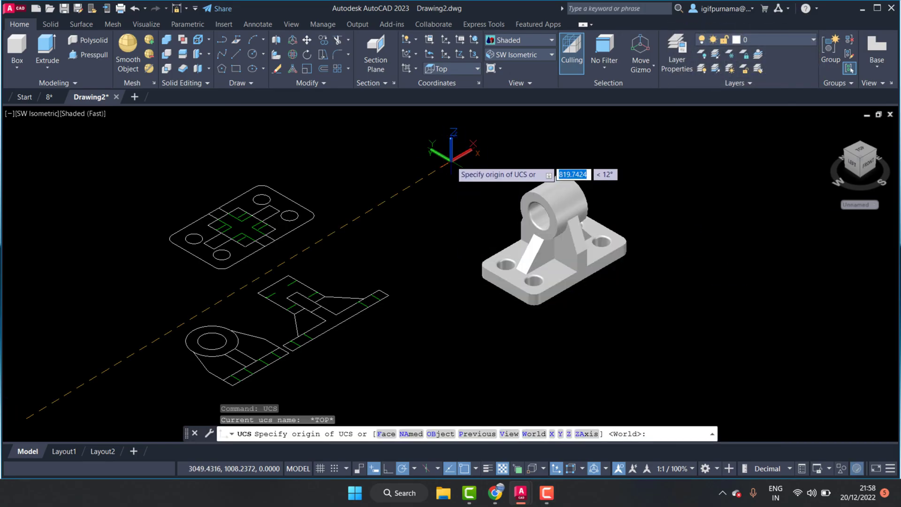
type("v")
key("Return")
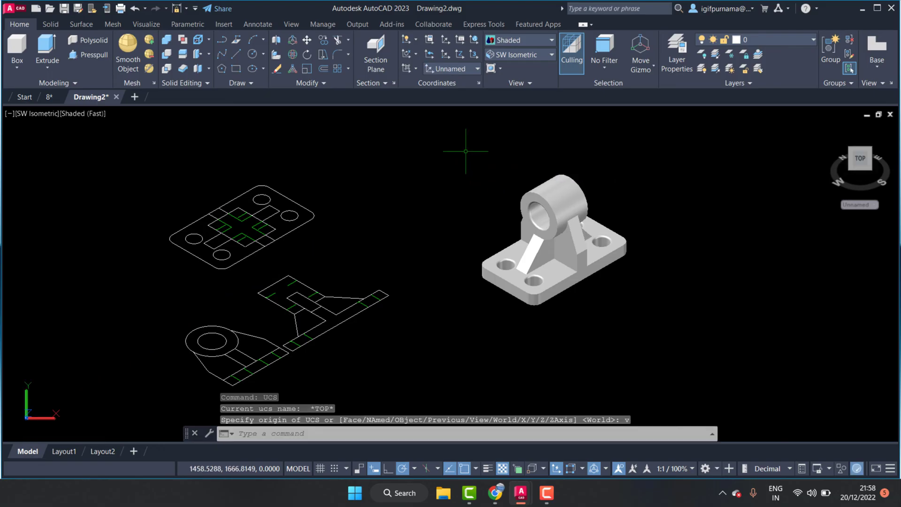
left_click(446, 140)
left_click(679, 347)
right_click(555, 177)
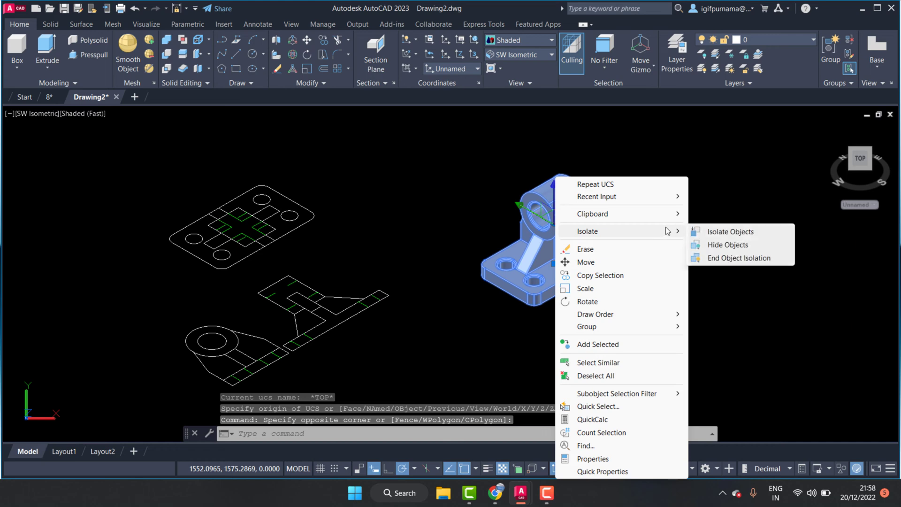
mouse_move(593, 214)
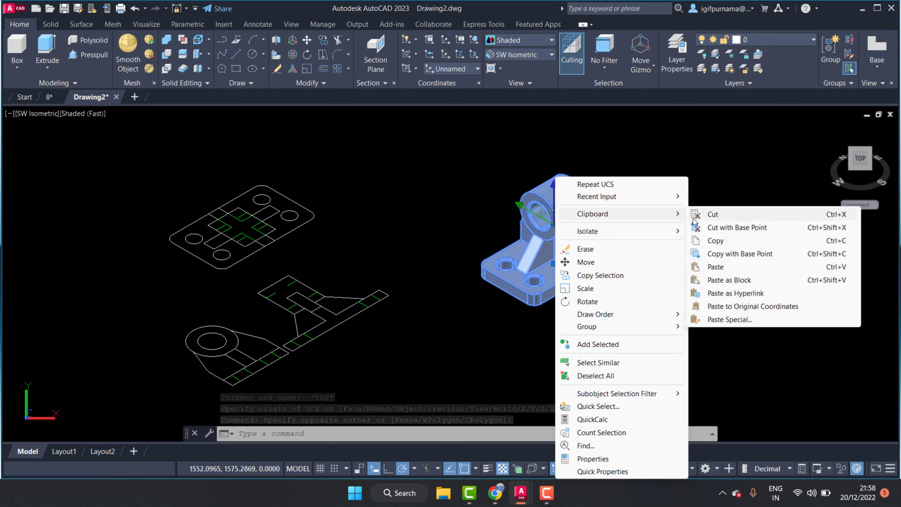
left_click(709, 217)
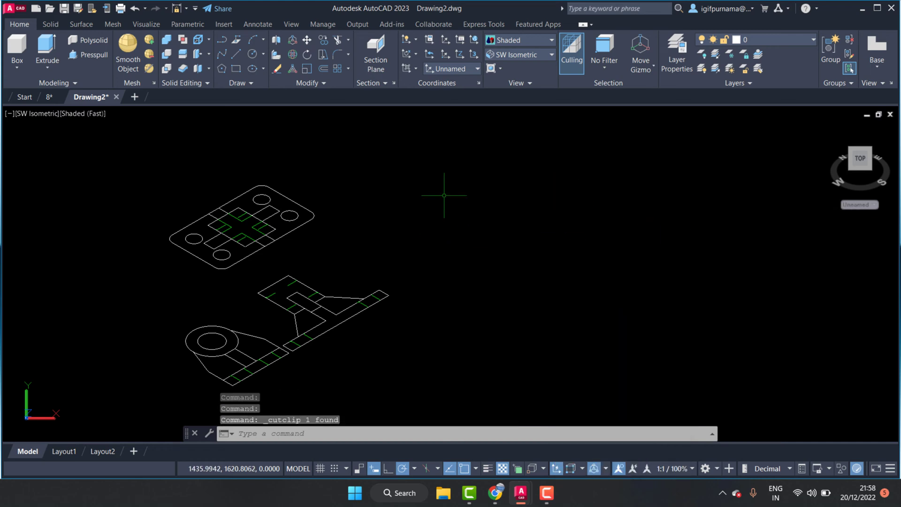
Return to Top view, paste the bracket beside the views, then undo twice.
left_click(516, 52)
left_click(515, 65)
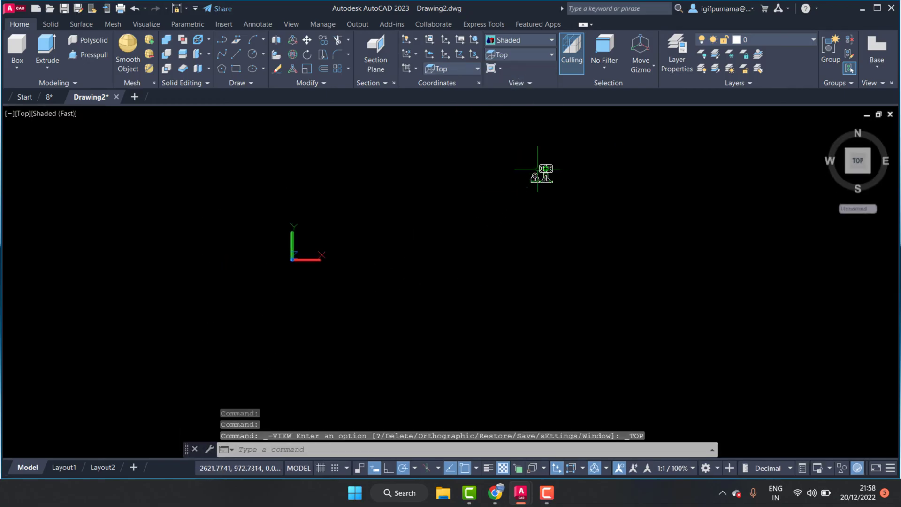
scroll(568, 170, "up", 4)
scroll(558, 177, "up", 1)
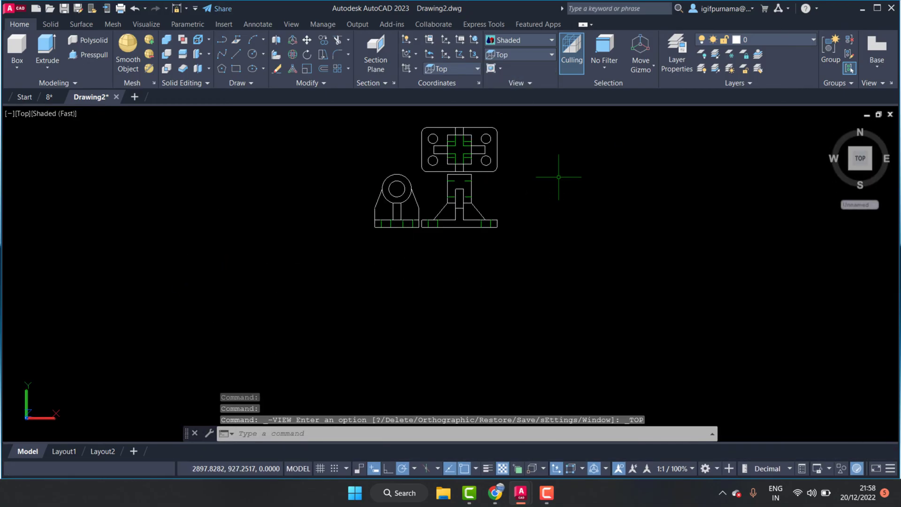
key("ctrl+v")
left_click(521, 218)
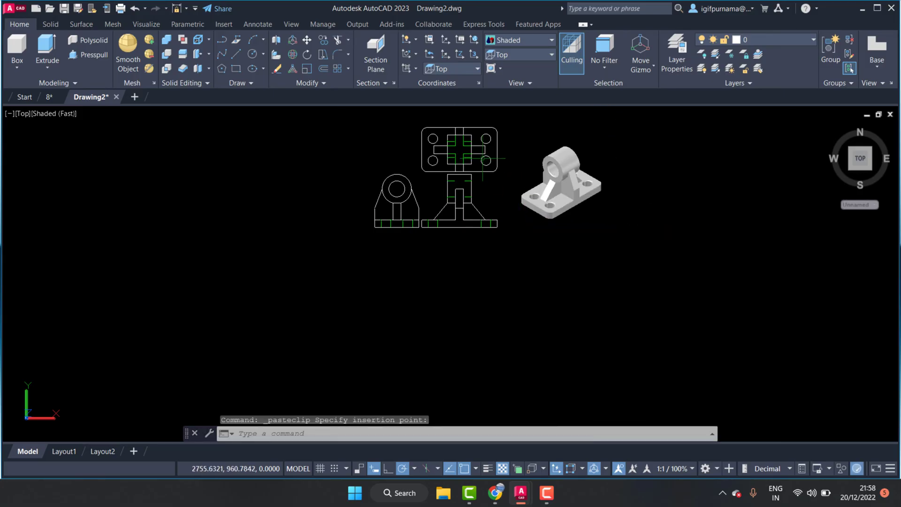
scroll(509, 178, "up", 1)
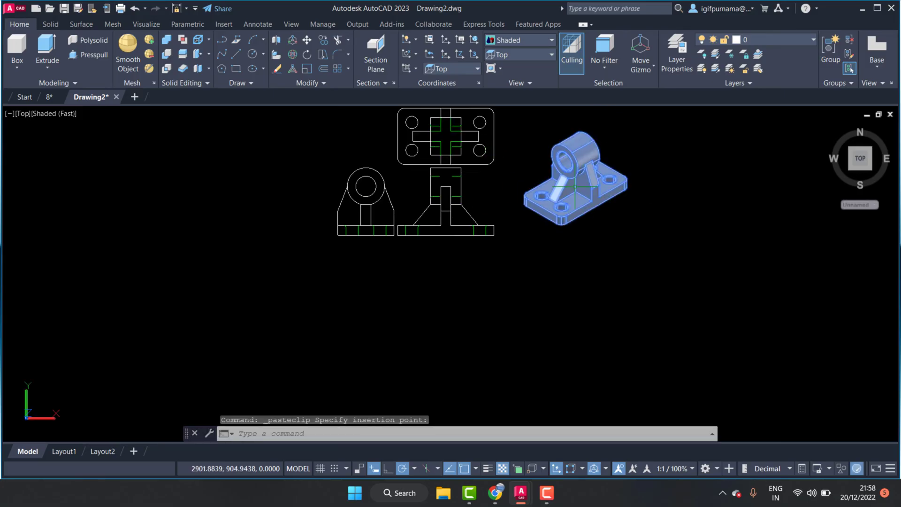
key("ctrl+z")
key("ctrl+z")
key("ctrl+z")
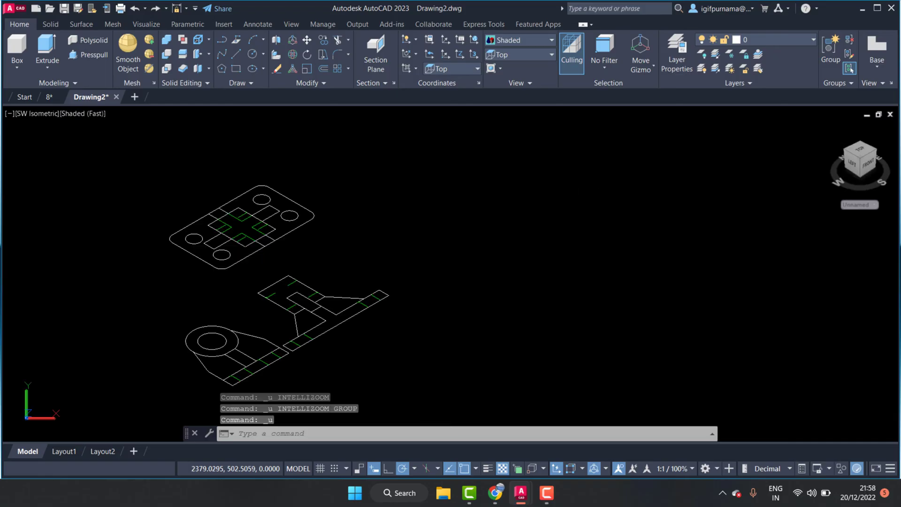
key("ctrl+z")
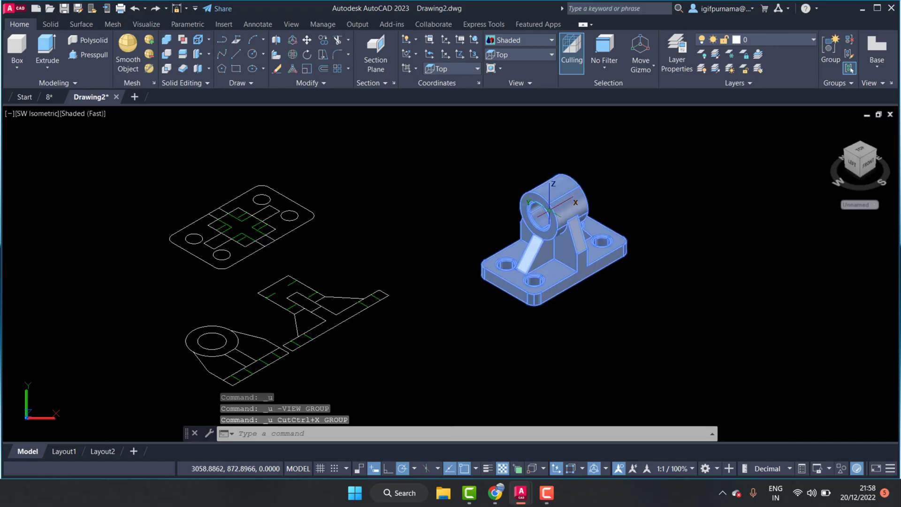
Copy the 3D bracket and place the copy to the right of the original.
left_click(323, 40)
left_click(564, 260)
key("Return")
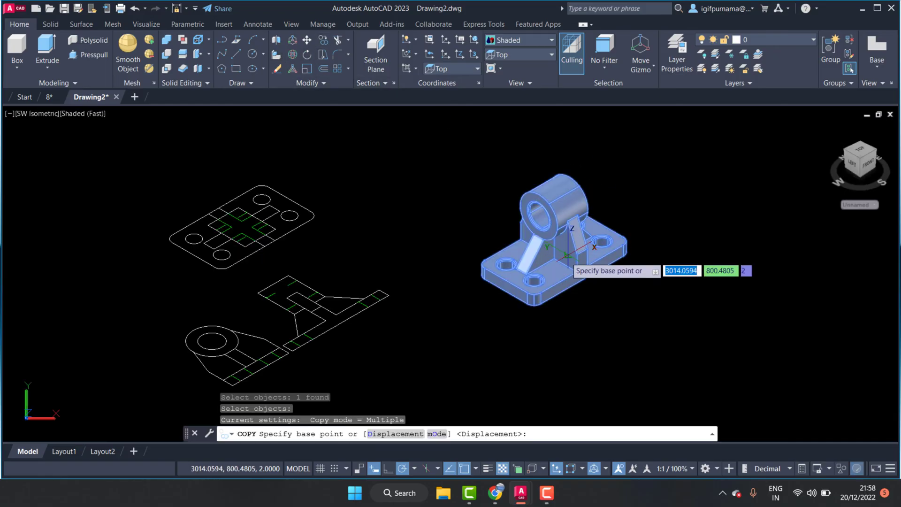
scroll(422, 247, "down", 2)
left_click(744, 287)
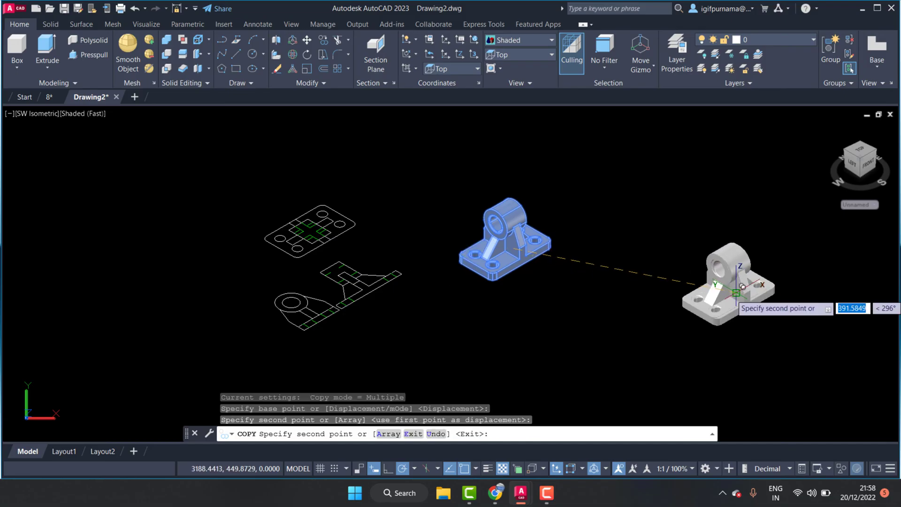
right_click(744, 287)
left_click(763, 297)
scroll(469, 235, "up", 3)
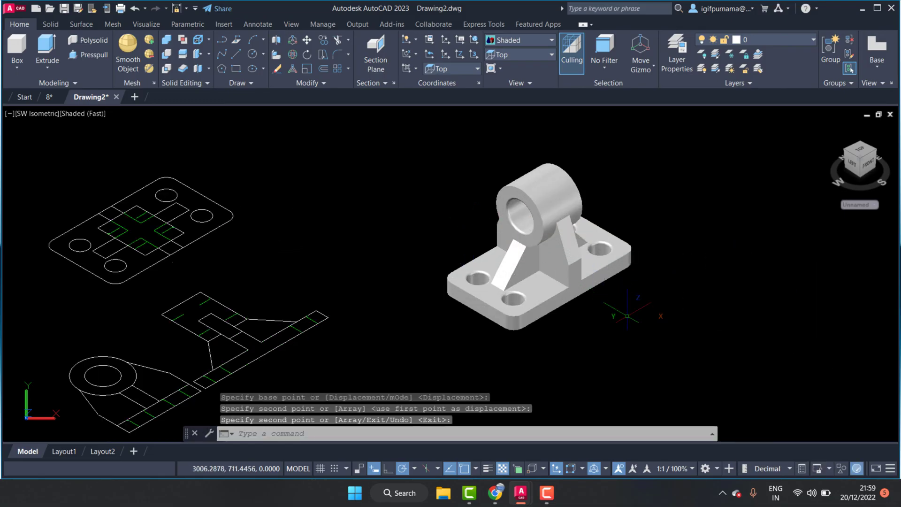
left_click(639, 328)
left_click(449, 168)
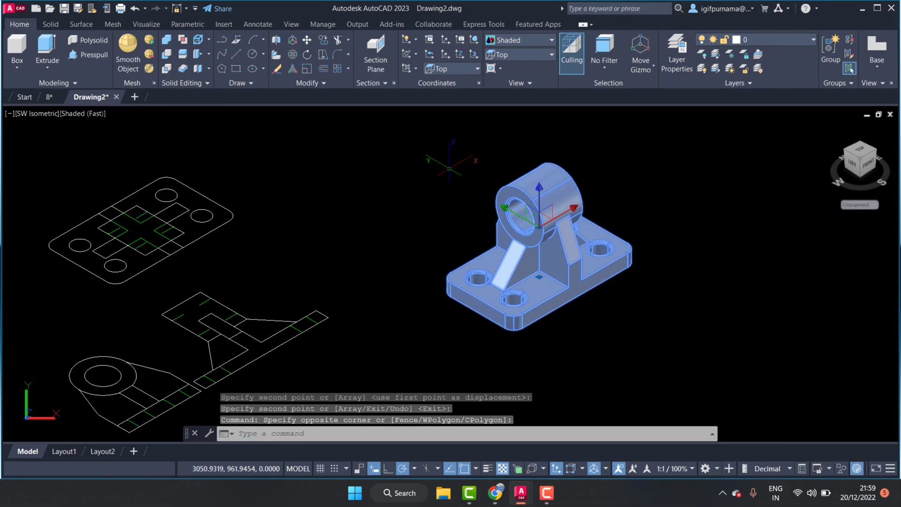
Align the UCS to the current view and select the solid for clipboard actions.
type("Uc")
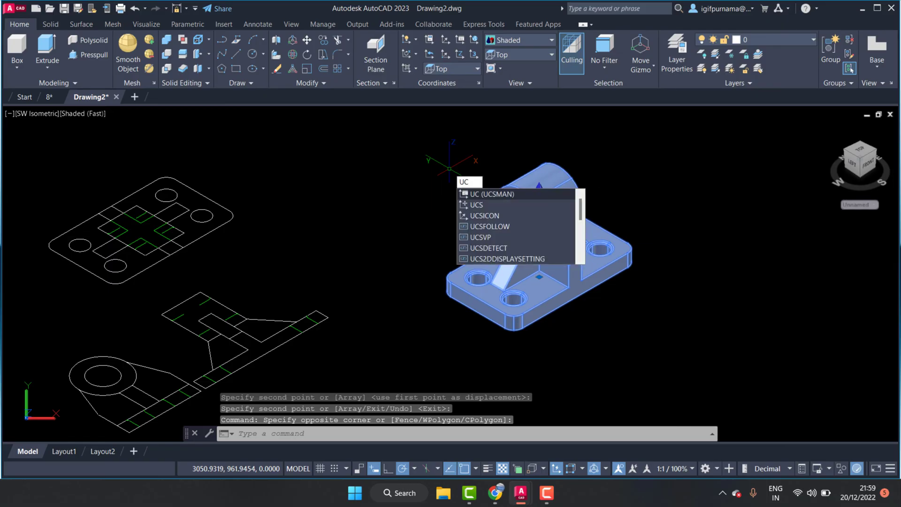
key("Return")
type("v")
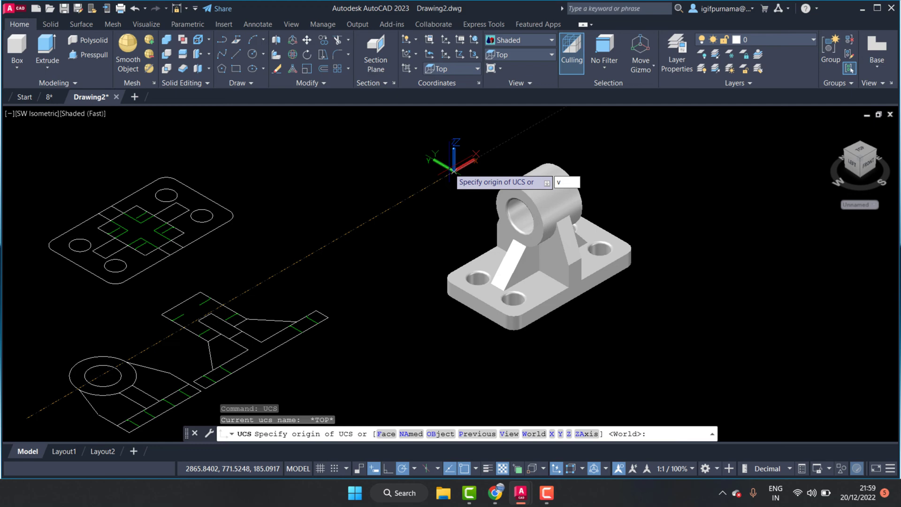
key("Return")
left_click(369, 135)
left_click(666, 345)
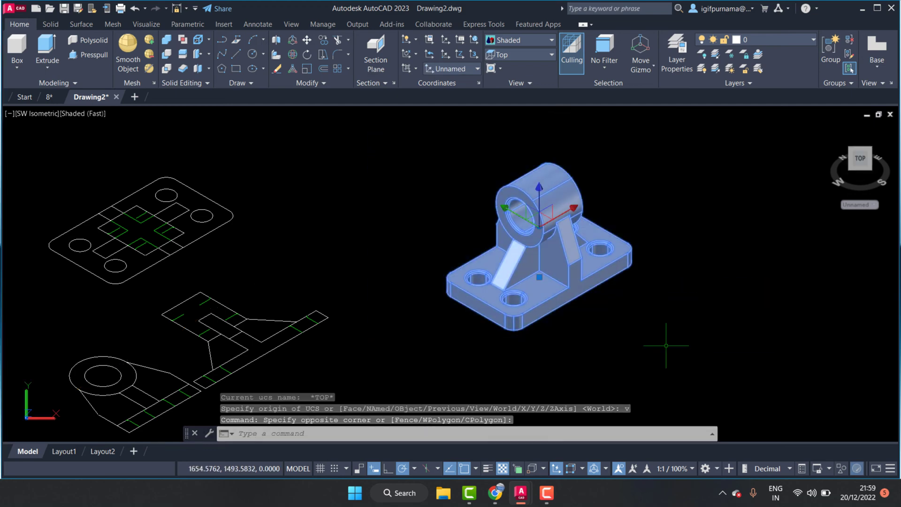
right_click(612, 190)
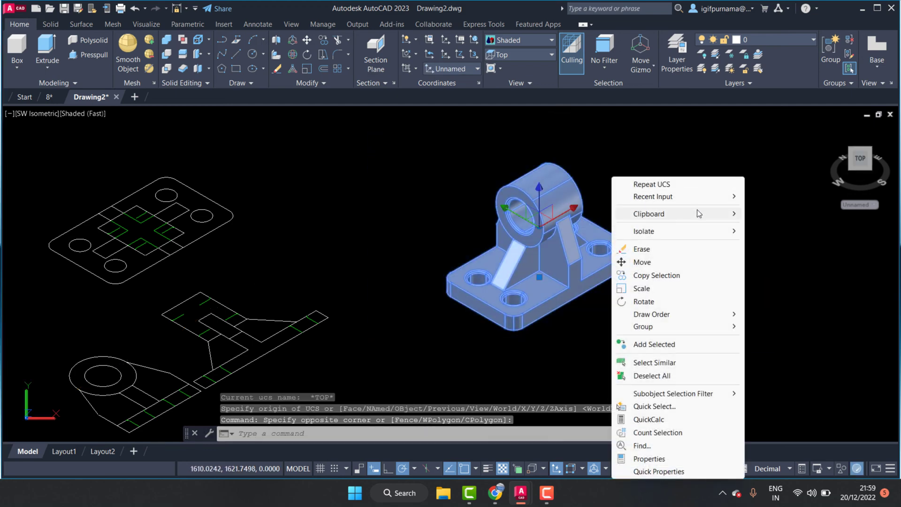
mouse_move(649, 213)
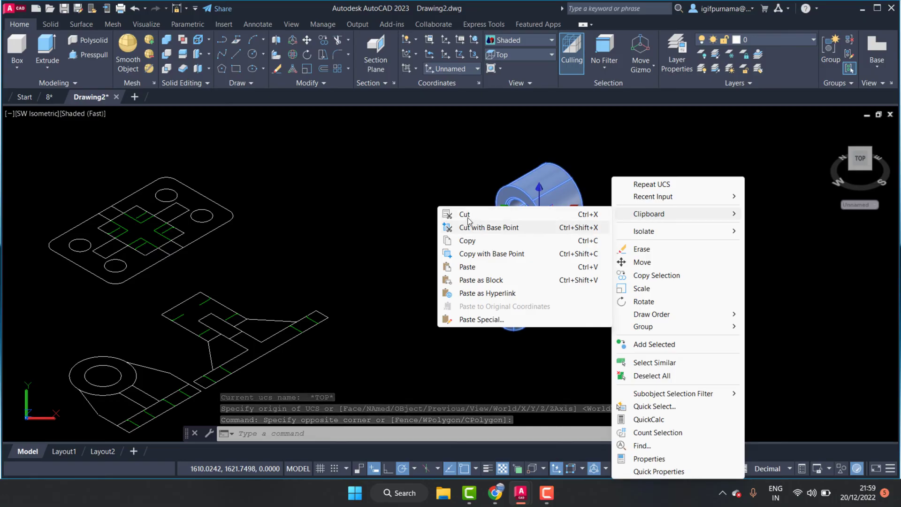
Cut the solid, switch to Top view, and paste it right of the flat views.
left_click(465, 215)
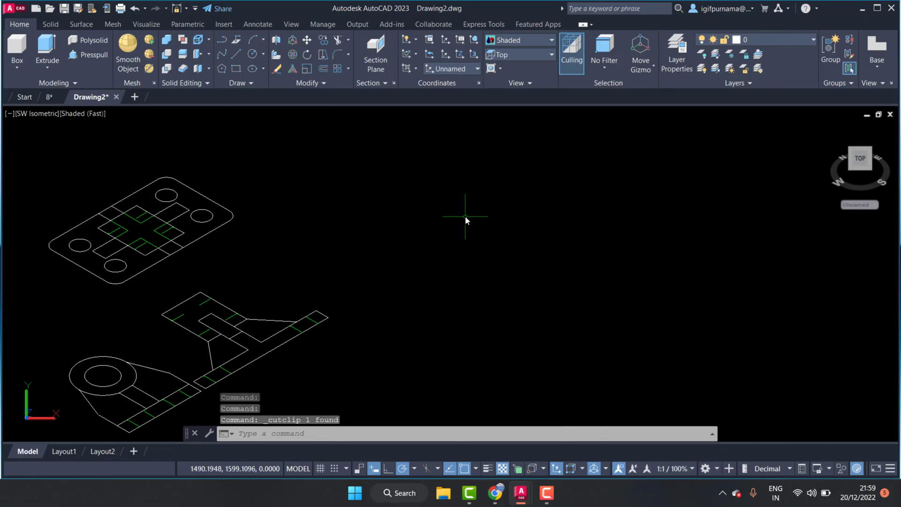
left_click(512, 56)
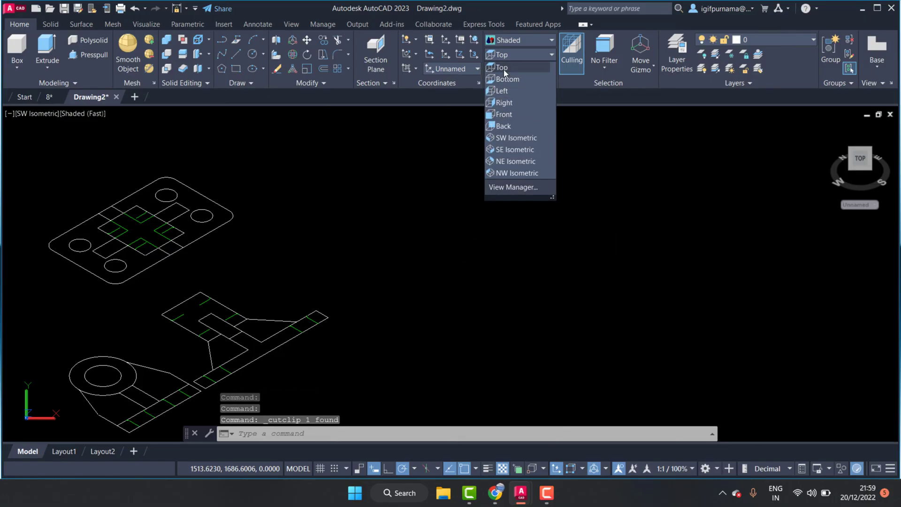
left_click(503, 68)
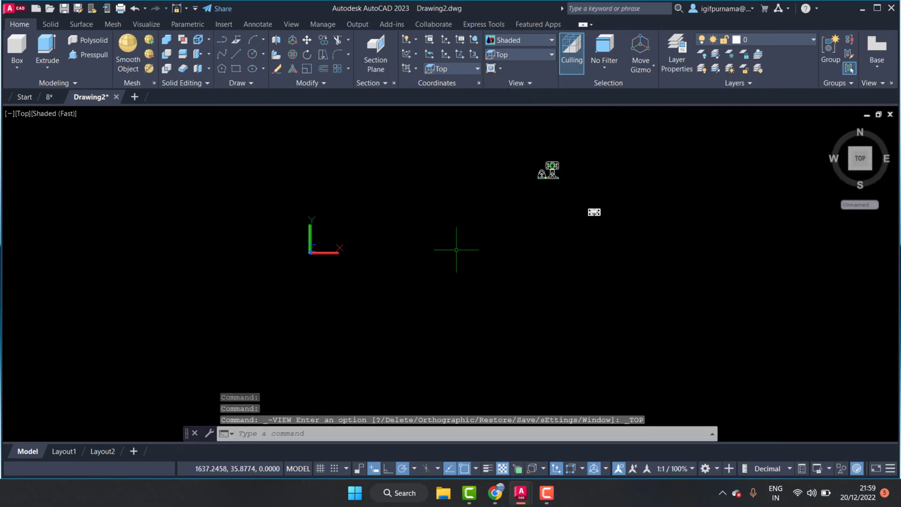
scroll(566, 143, "up", 5)
scroll(560, 169, "up", 3)
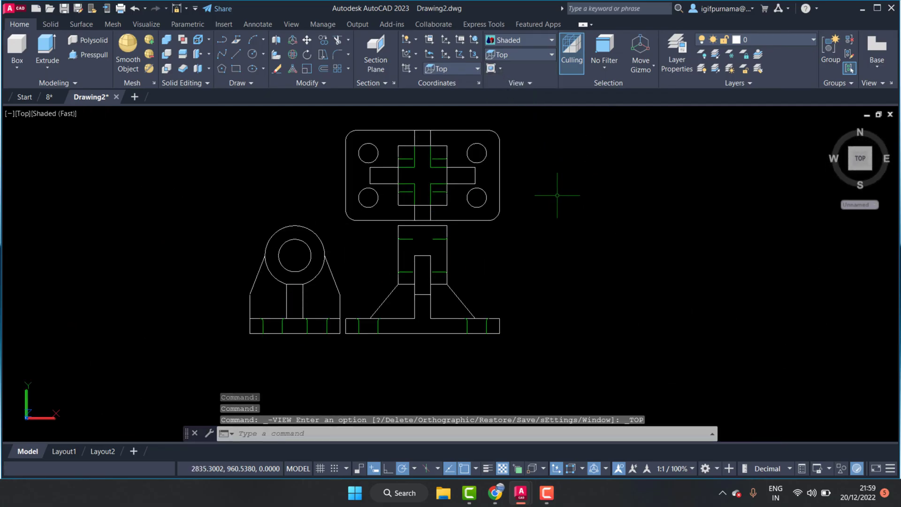
key("ctrl+v")
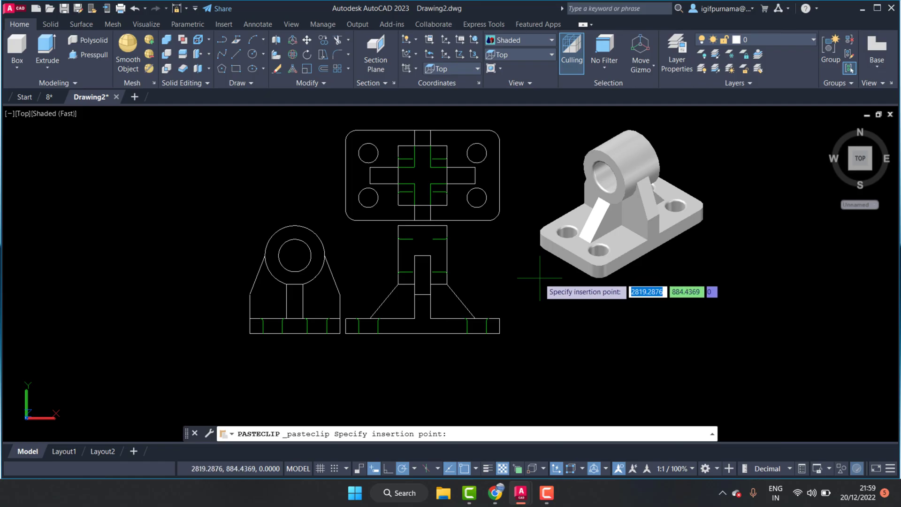
left_click(563, 291)
Window-select all the views and the model to check the layout, then cancel.
scroll(599, 273, "down", 2)
scroll(559, 259, "up", 4)
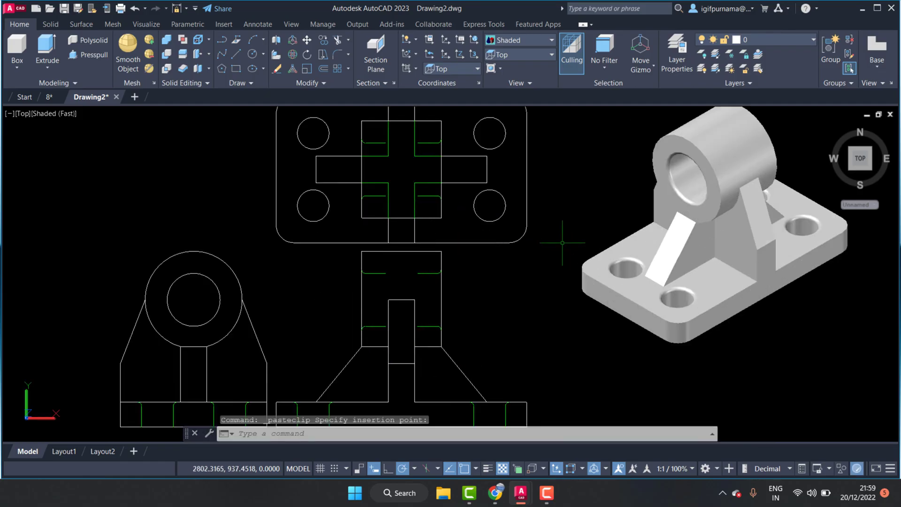
scroll(535, 220, "down", 4)
left_click(282, 135)
left_click(720, 358)
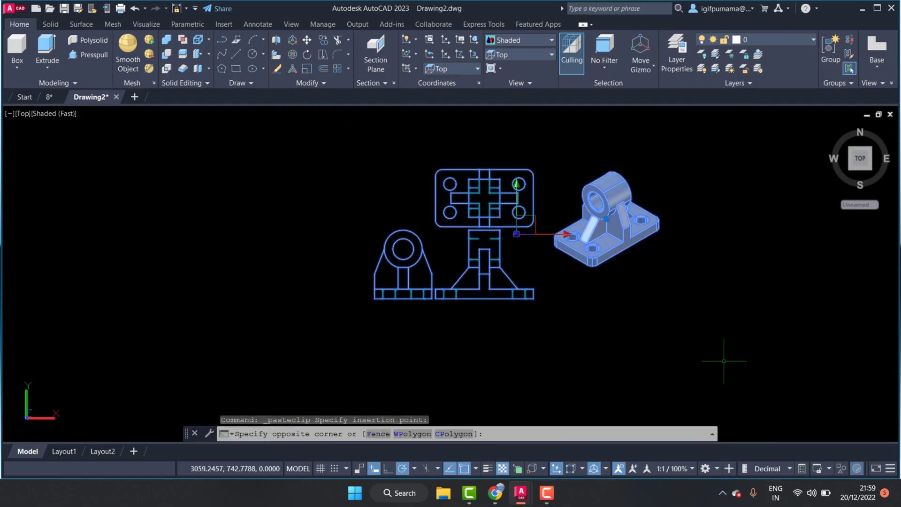
key("Escape")
scroll(430, 279, "down", 3)
scroll(470, 258, "up", 4)
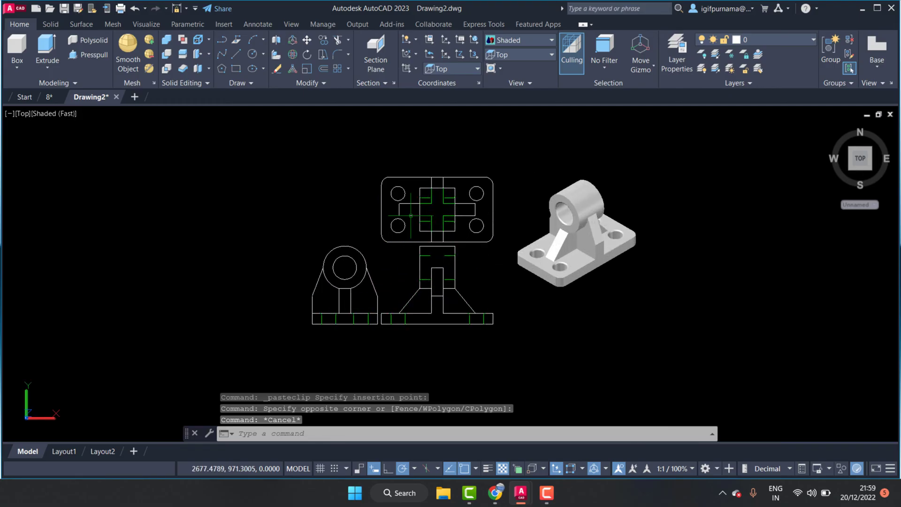
scroll(411, 219, "up", 4)
scroll(459, 192, "up", 3)
scroll(459, 193, "down", 5)
scroll(501, 165, "up", 1)
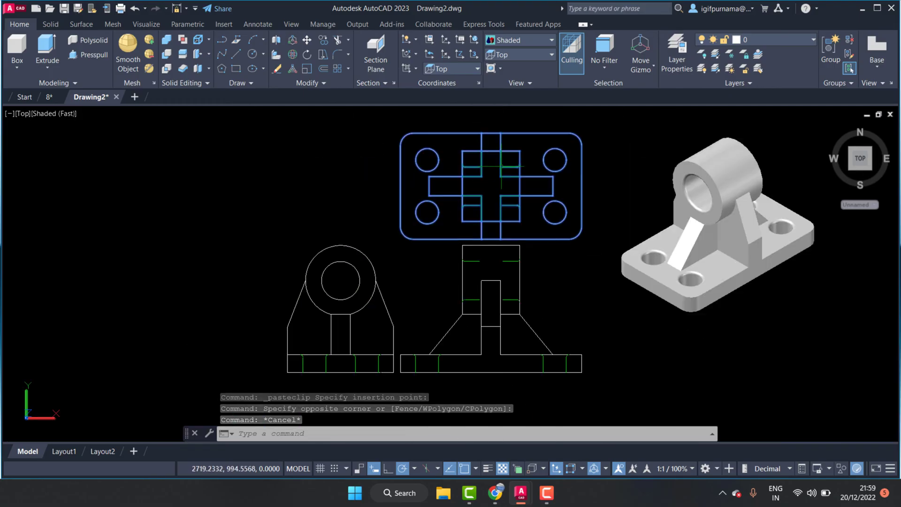
scroll(501, 166, "up", 3)
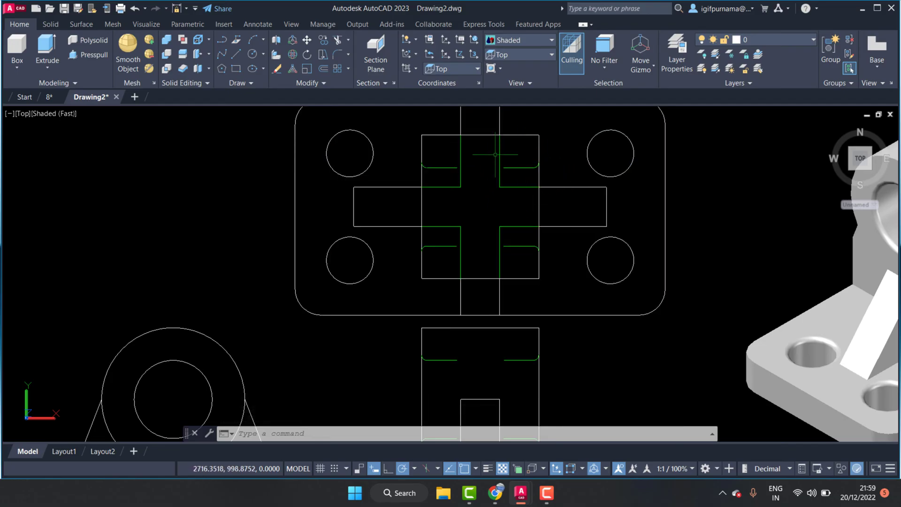
scroll(484, 166, "down", 4)
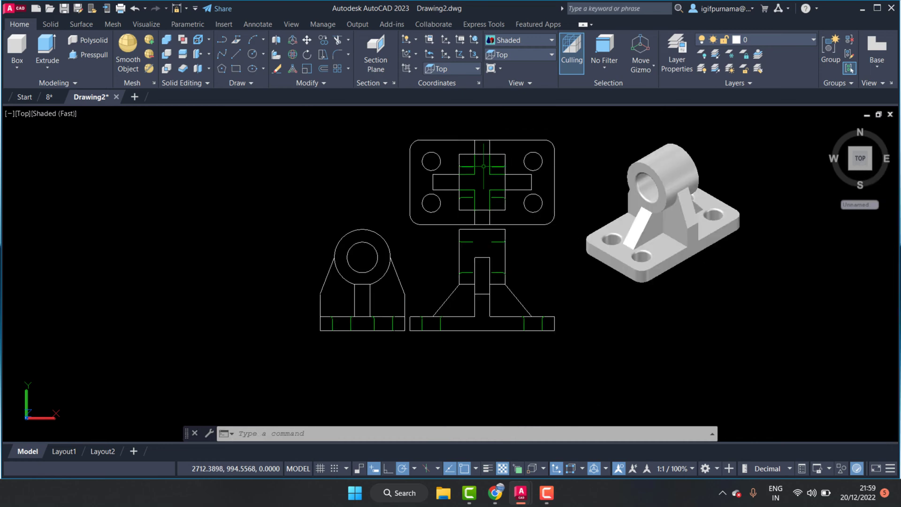
scroll(481, 280, "up", 4)
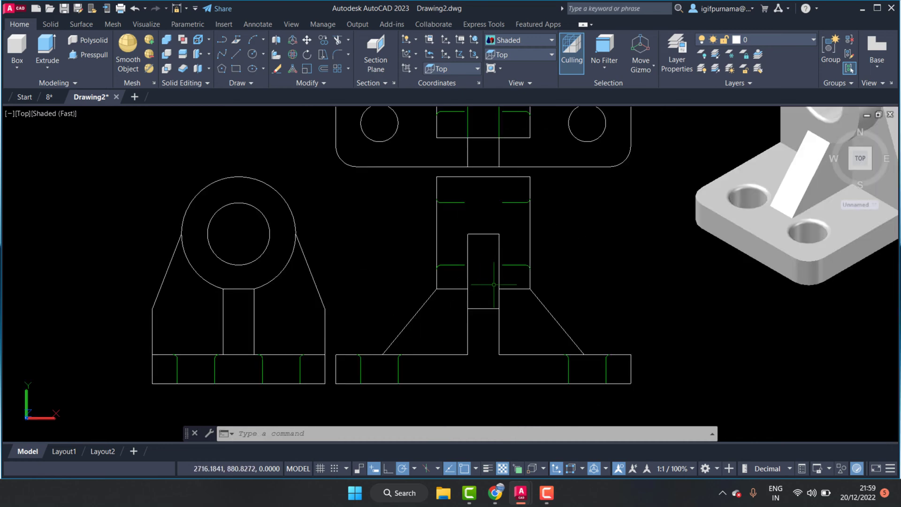
scroll(502, 278, "down", 3)
scroll(347, 338, "up", 2)
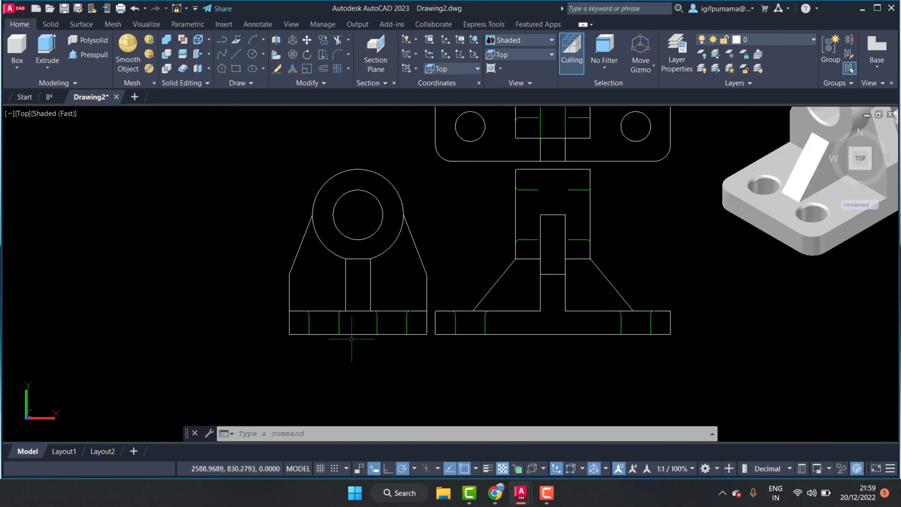
scroll(479, 211, "down", 3)
scroll(532, 130, "up", 4)
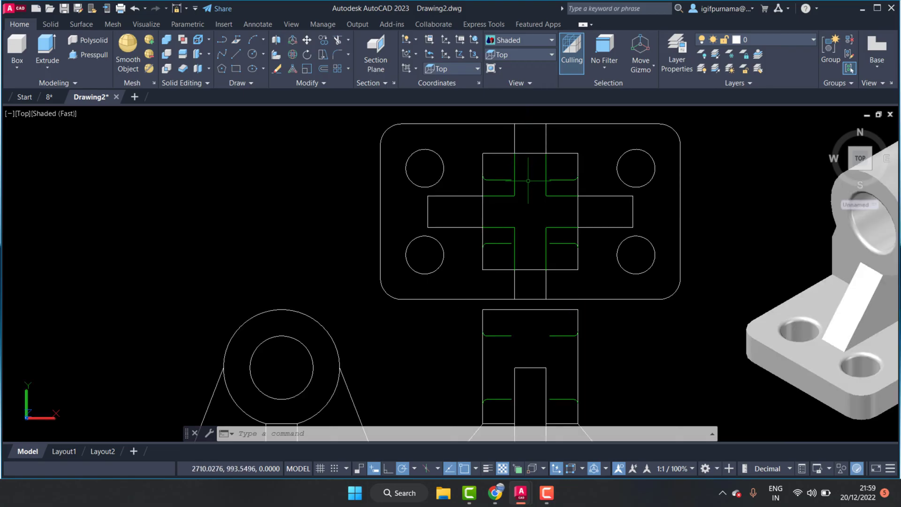
scroll(528, 181, "down", 3)
scroll(529, 182, "up", 4)
scroll(527, 184, "down", 3)
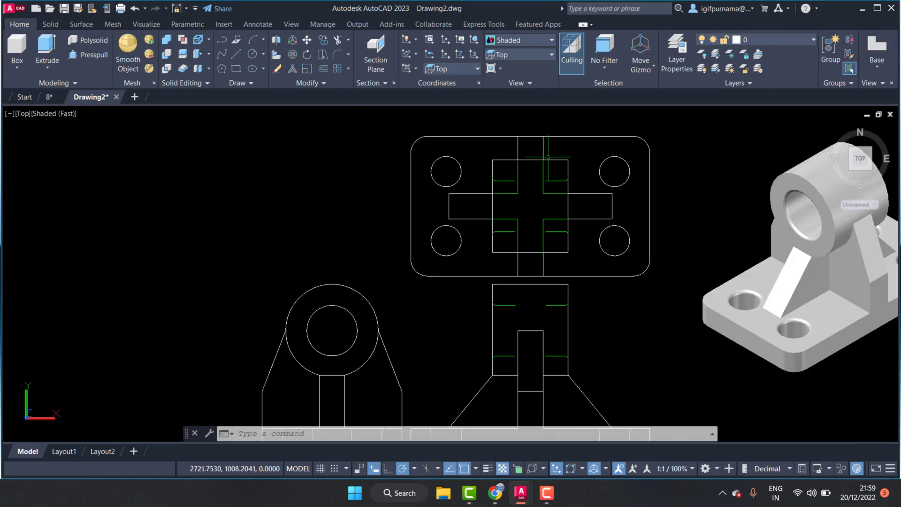
scroll(548, 157, "up", 3)
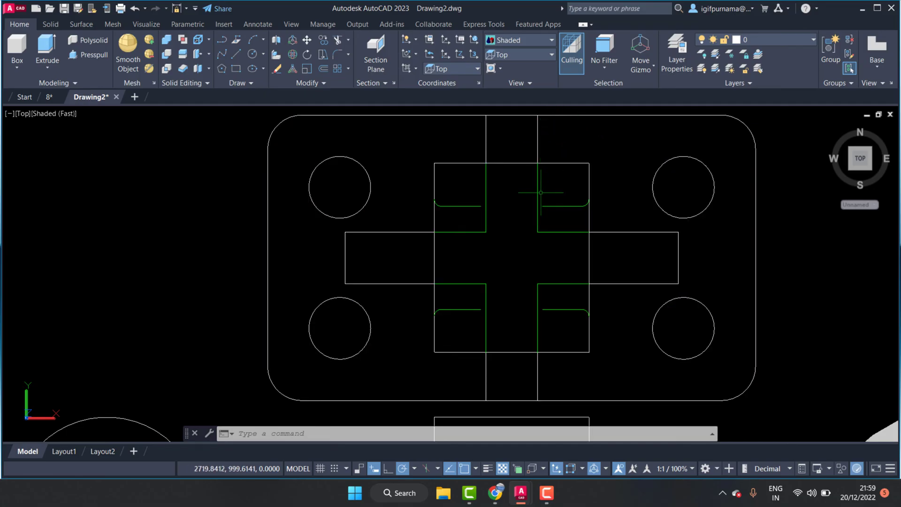
scroll(597, 240, "down", 2)
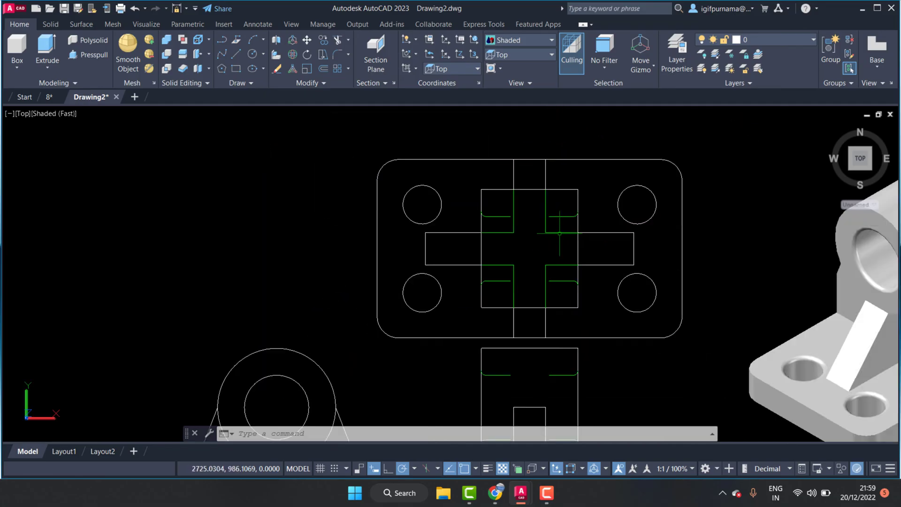
scroll(560, 233, "down", 2)
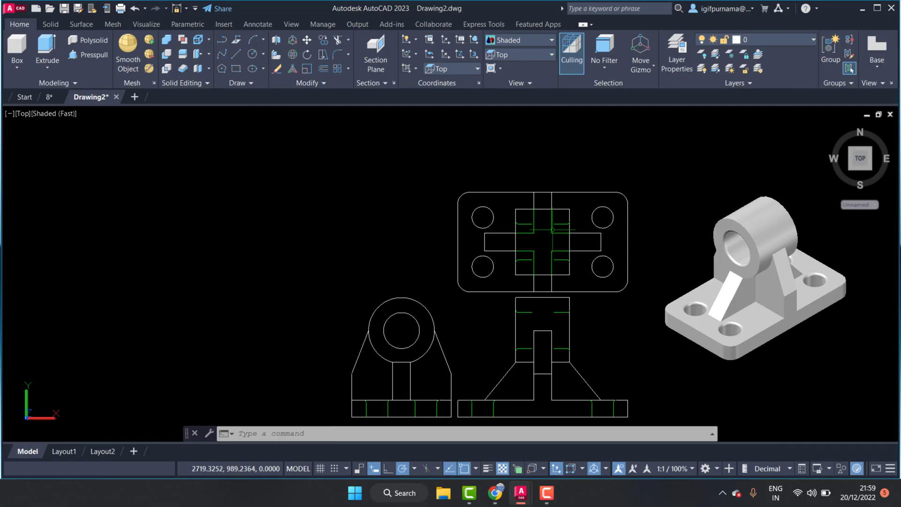
scroll(553, 231, "up", 3)
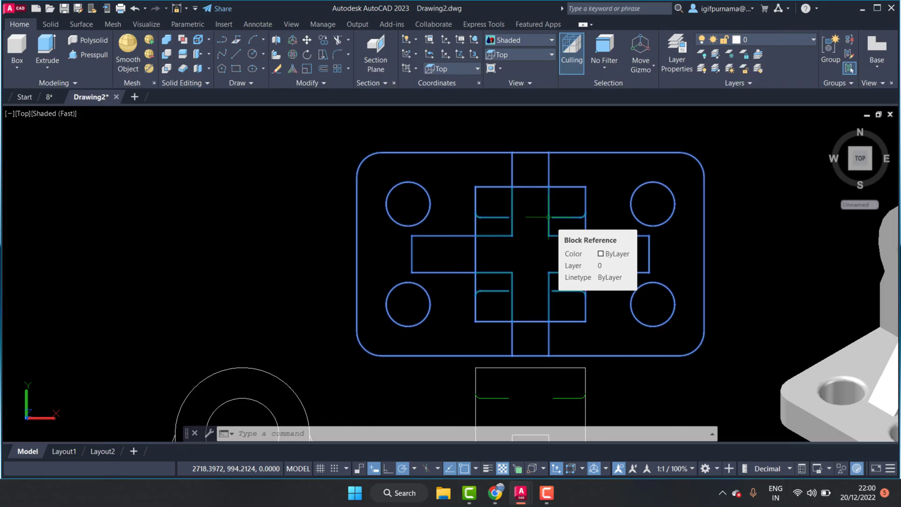
Explode the top view's flatshot block into separate lines and check one line.
left_click(326, 83)
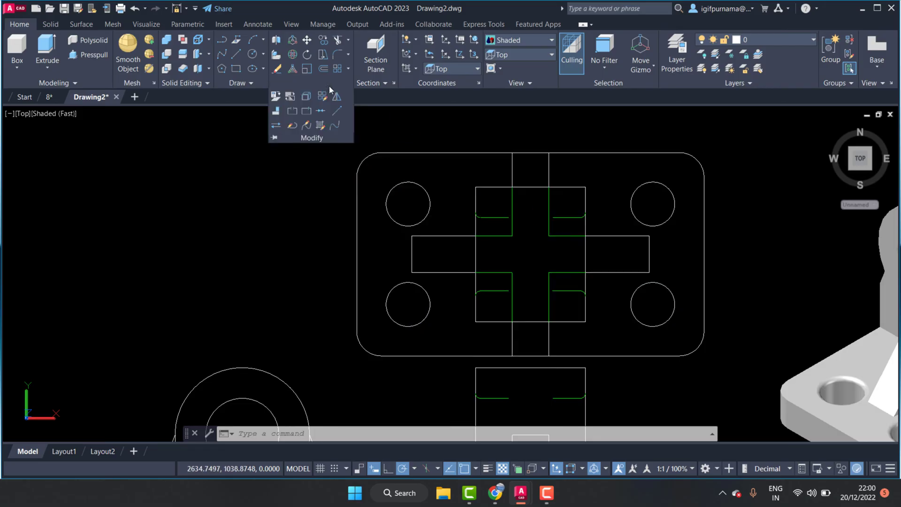
left_click(304, 104)
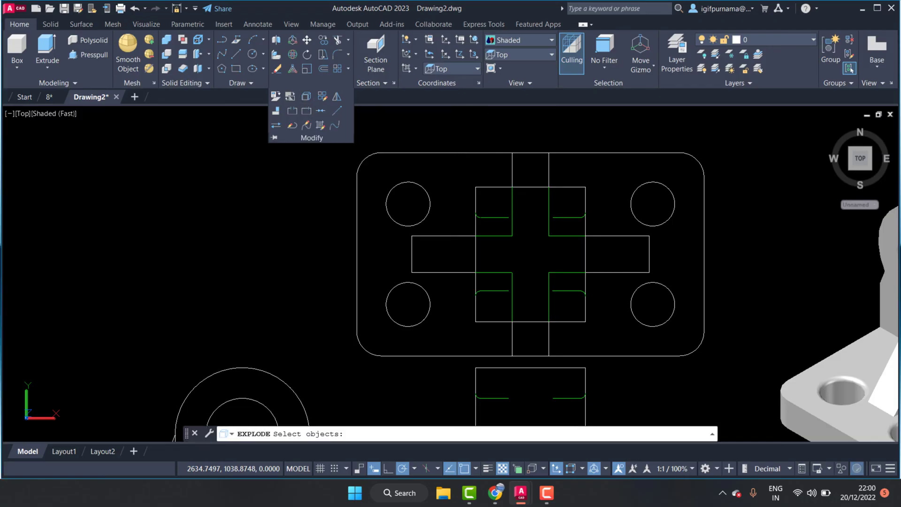
left_click(519, 185)
key("Return")
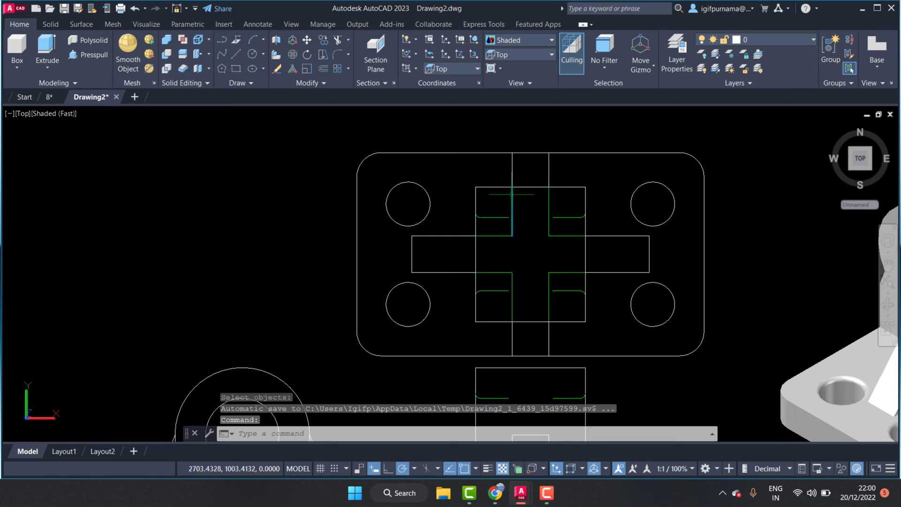
left_click(511, 194)
key("Escape")
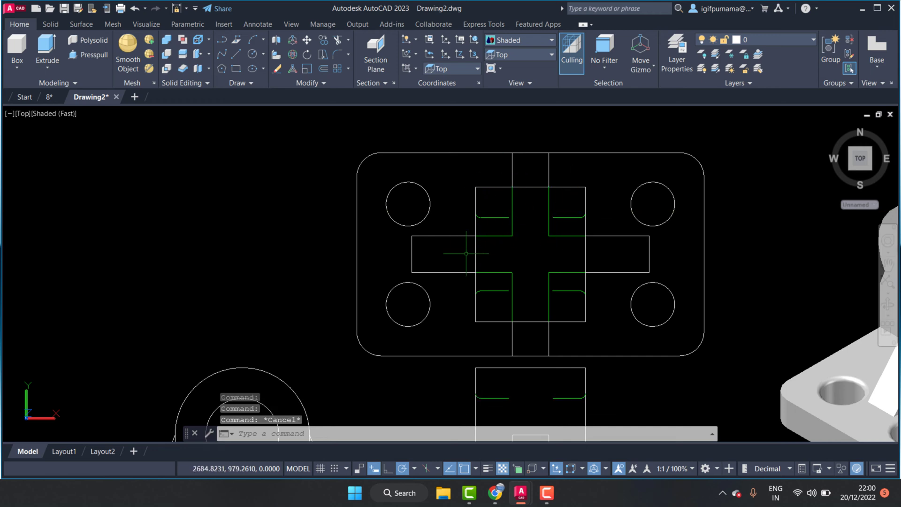
scroll(531, 234, "down", 2)
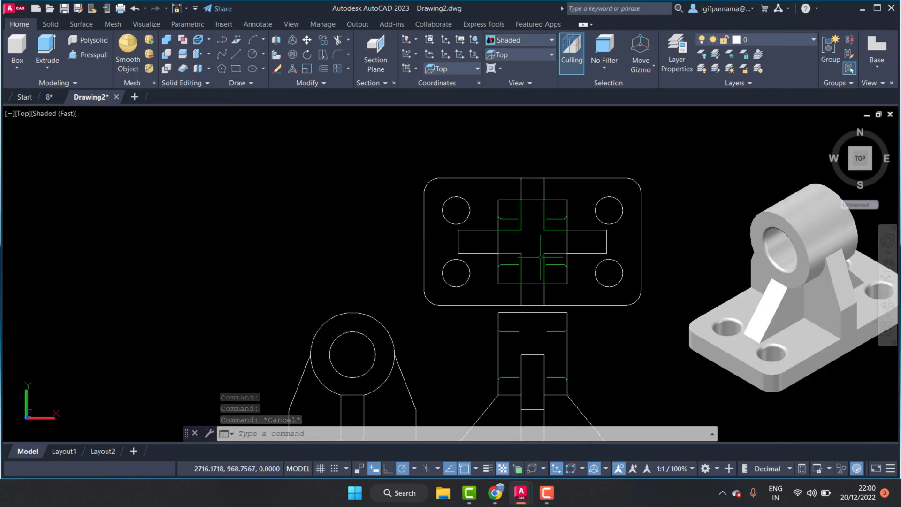
scroll(531, 232, "up", 3)
left_click(277, 69)
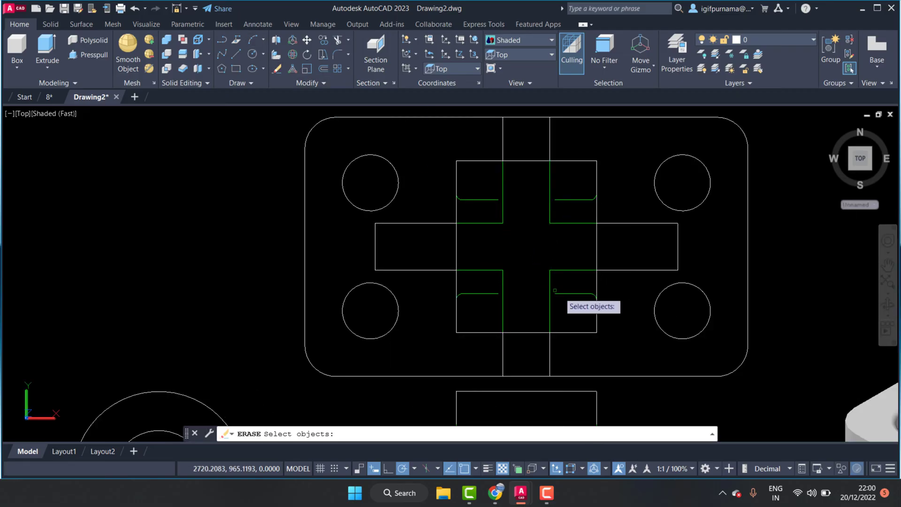
scroll(561, 296, "down", 2)
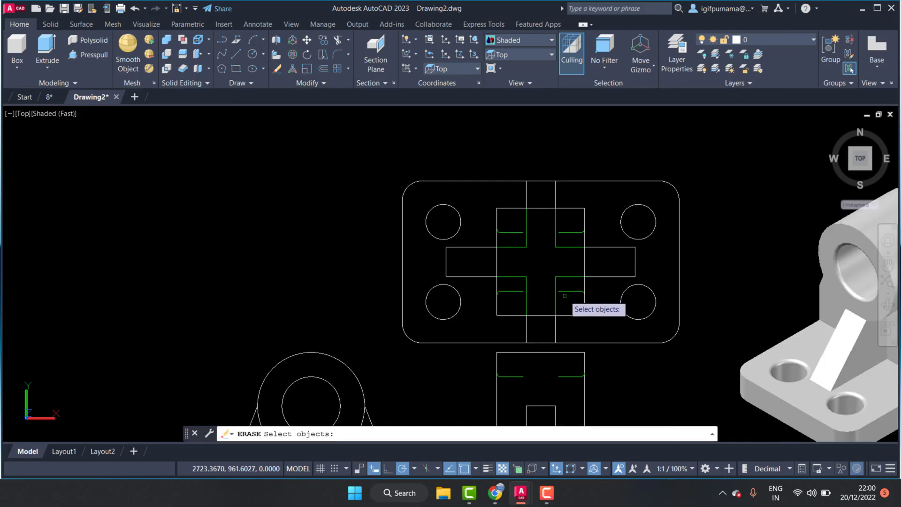
scroll(565, 297, "up", 1)
left_click(574, 296)
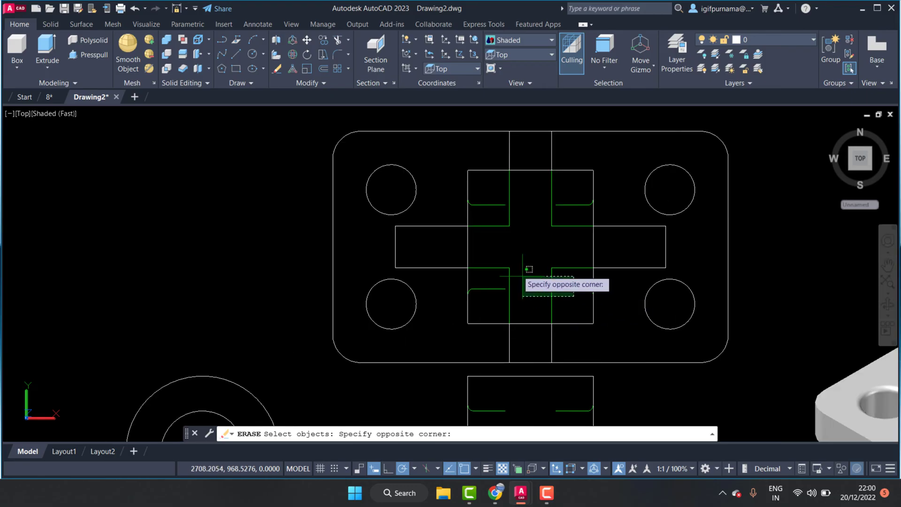
left_click(489, 191)
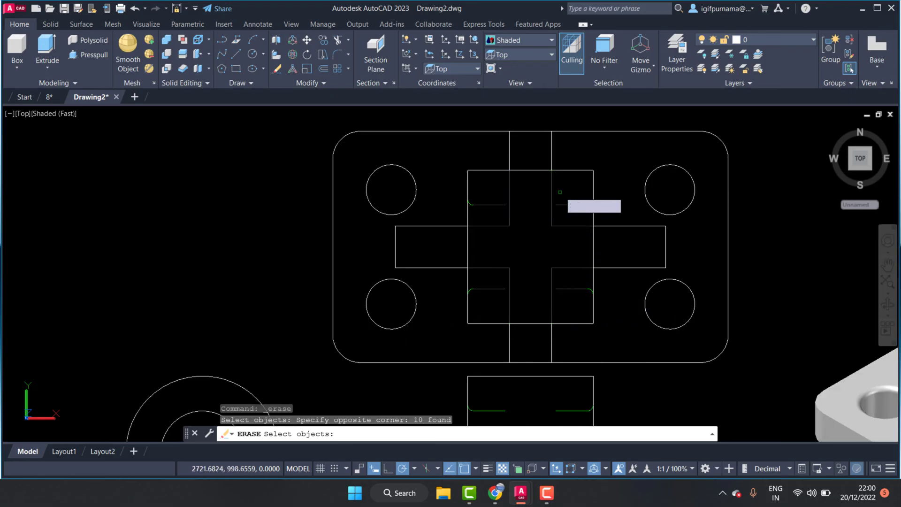
key("Return")
key("Return")
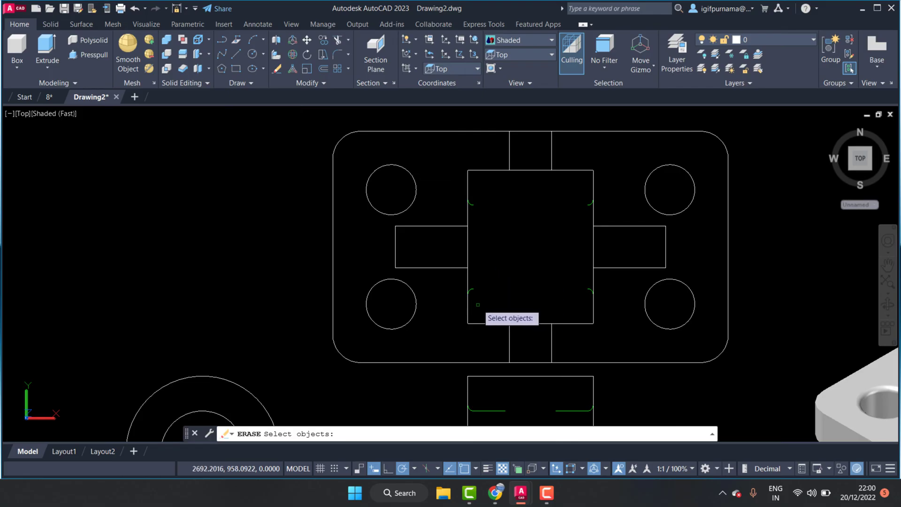
left_click(471, 290)
left_click(472, 205)
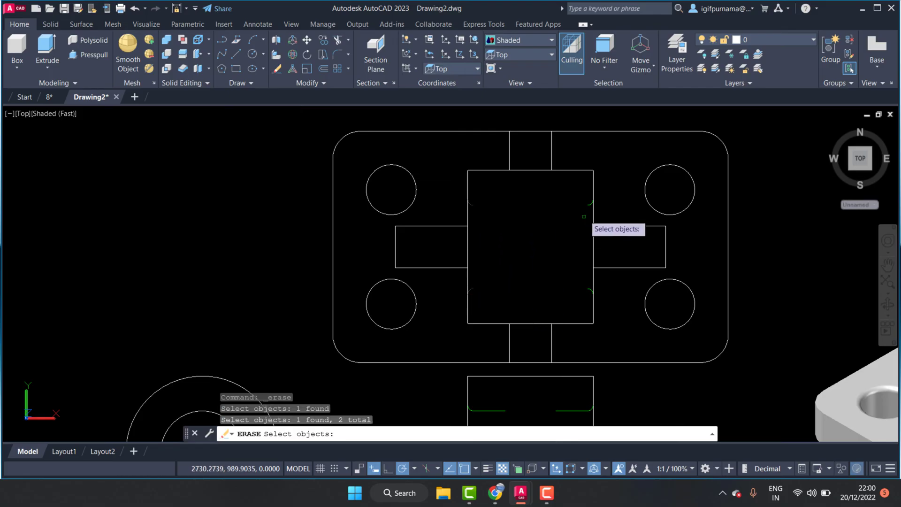
left_click(590, 206)
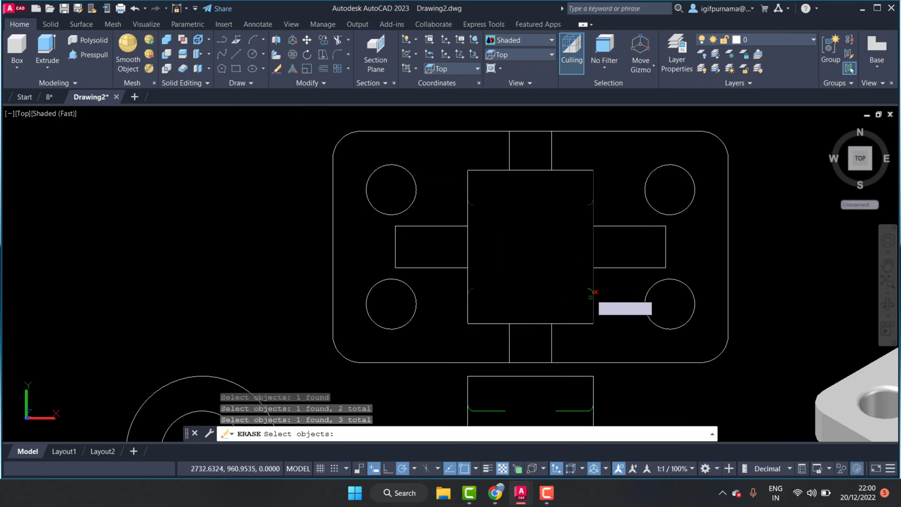
left_click(589, 290)
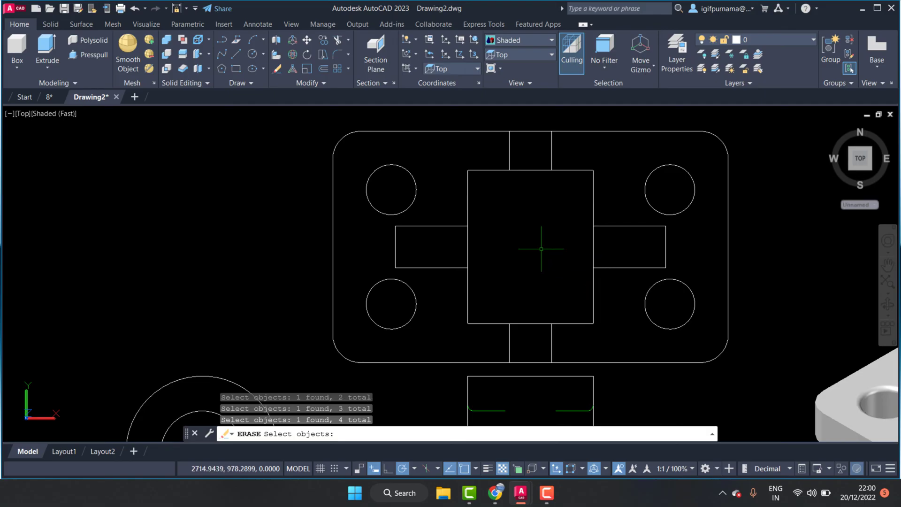
key("Return")
key("ctrl+z")
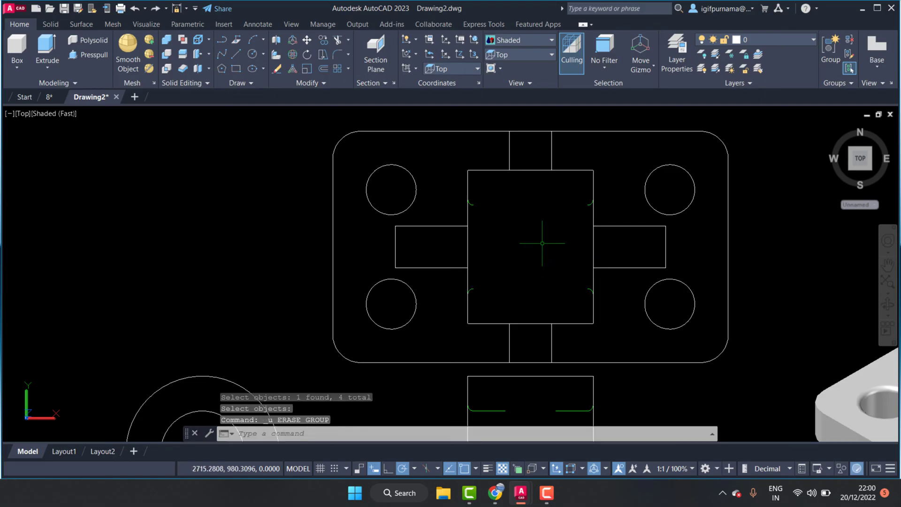
key("ctrl+z")
key("ctrl+z")
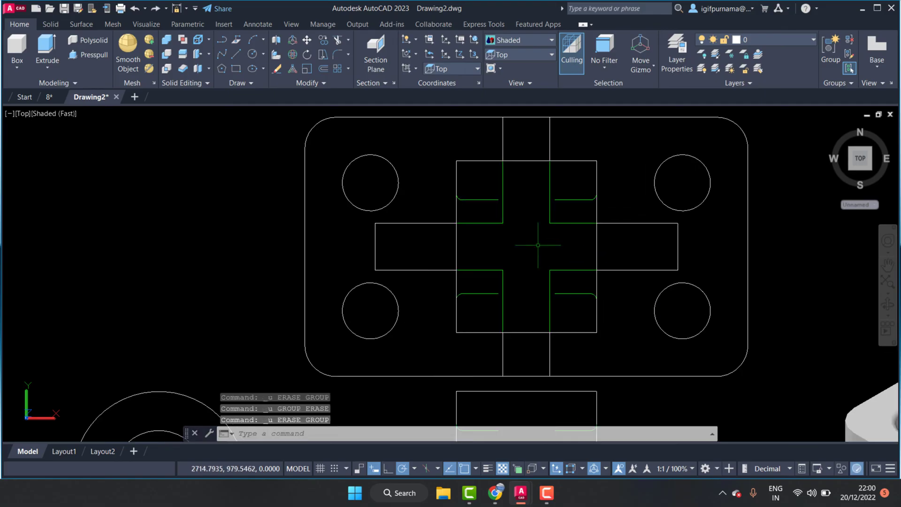
Erase the eight inner vertical lines crossing the top view's central square.
scroll(549, 202, "down", 2)
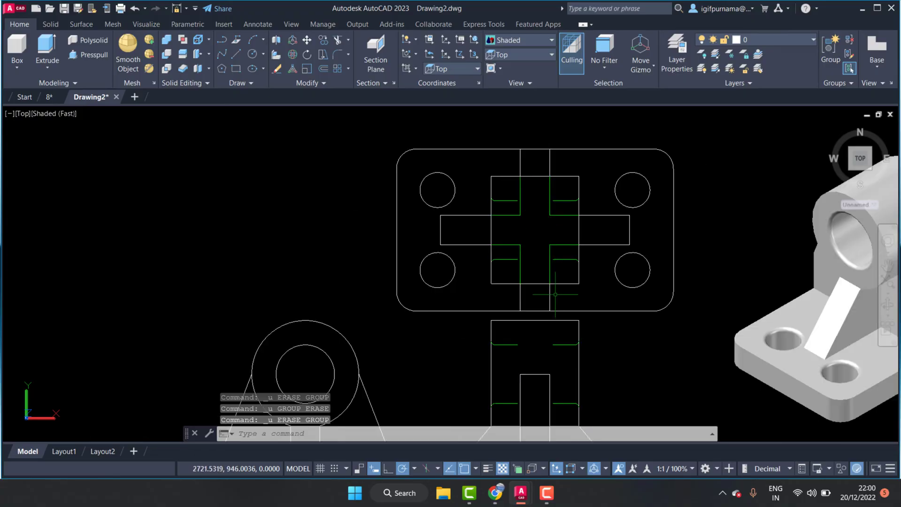
scroll(556, 294, "up", 2)
scroll(556, 281, "down", 3)
scroll(554, 213, "up", 2)
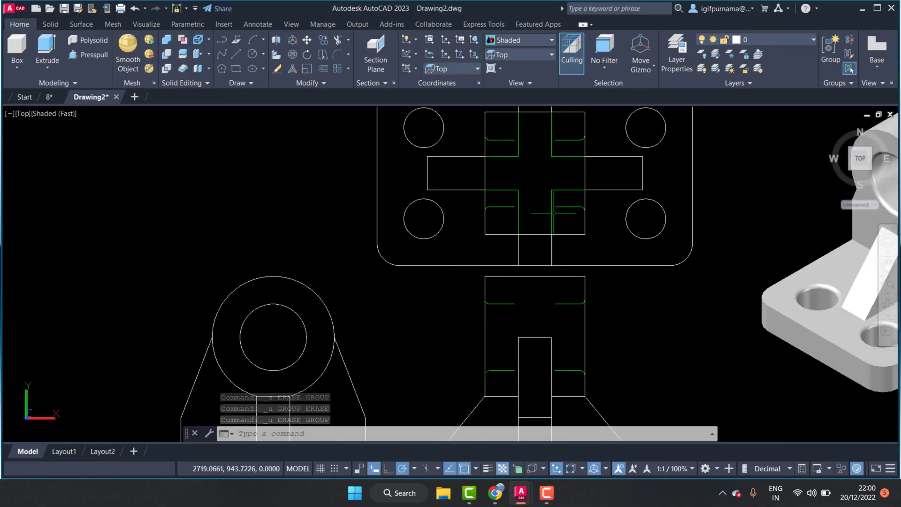
left_click(277, 69)
scroll(487, 174, "up", 2)
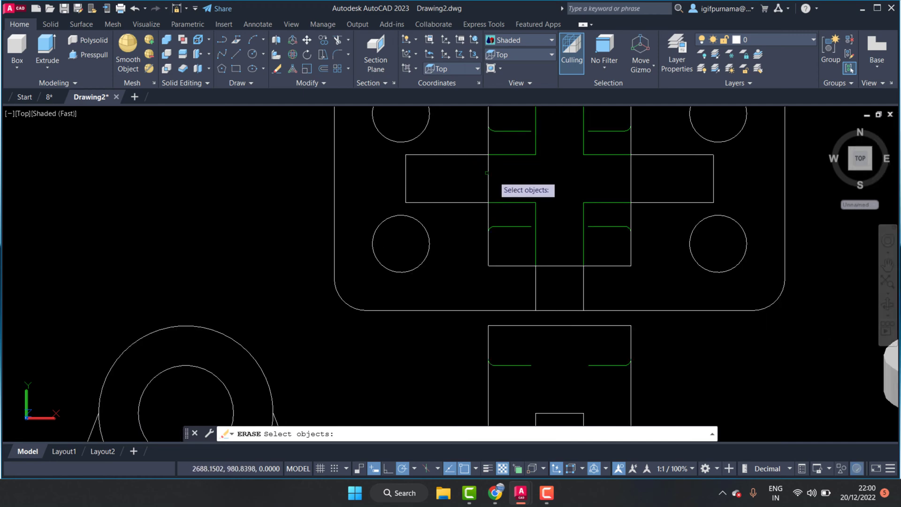
left_click(586, 211)
left_click(547, 160)
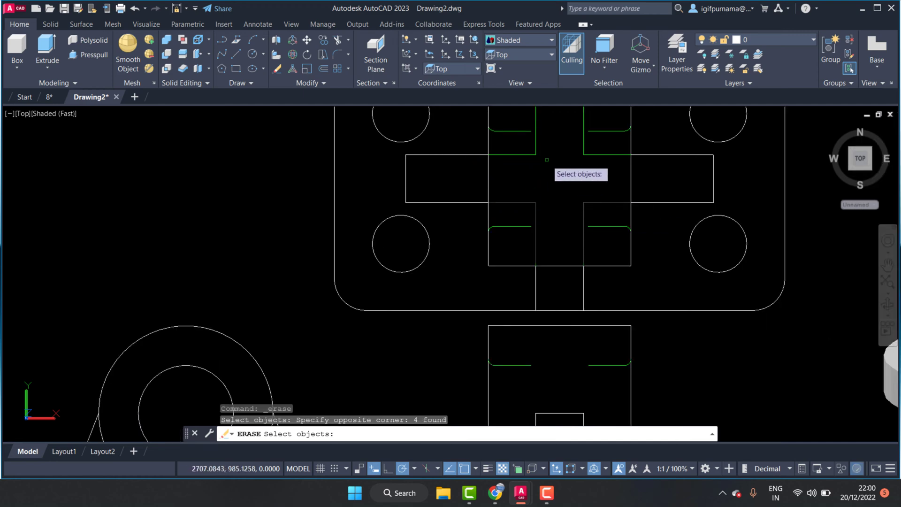
left_click(606, 158)
left_click(597, 168)
left_click(574, 149)
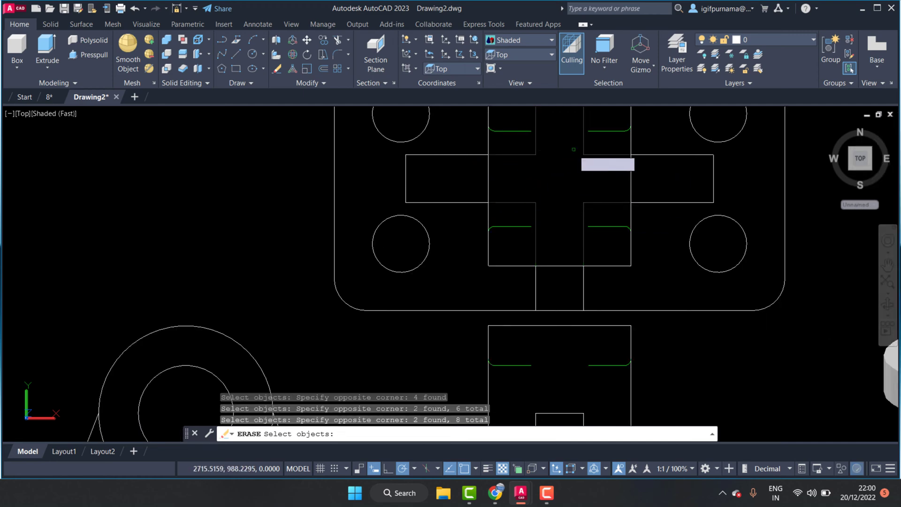
key("Return")
scroll(529, 146, "down", 2)
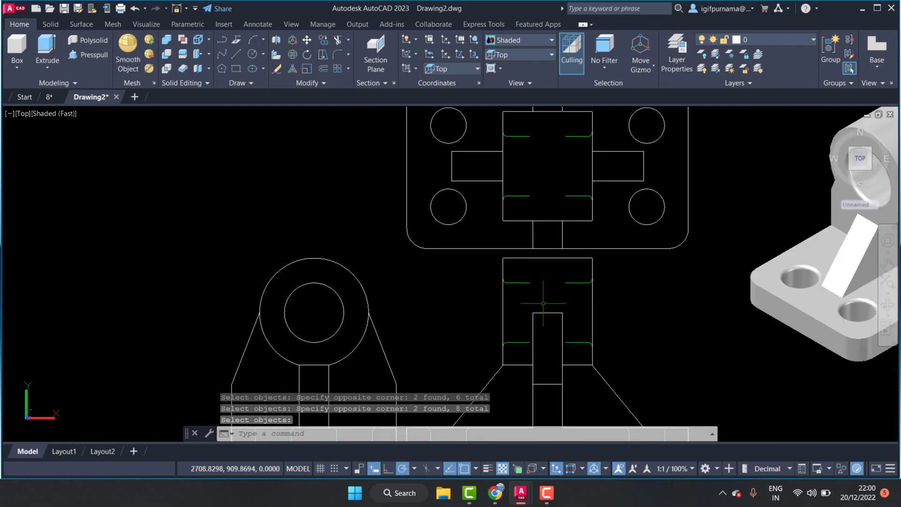
scroll(549, 207, "down", 2)
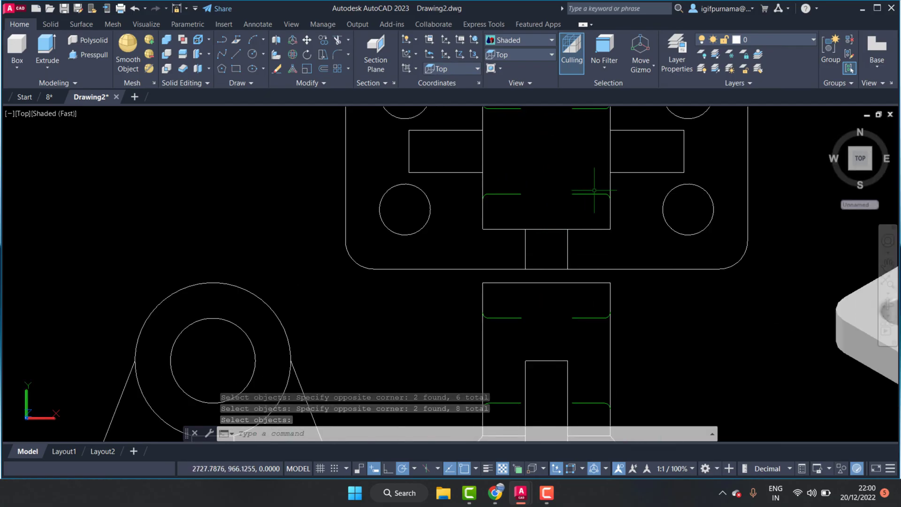
scroll(589, 195, "up", 1)
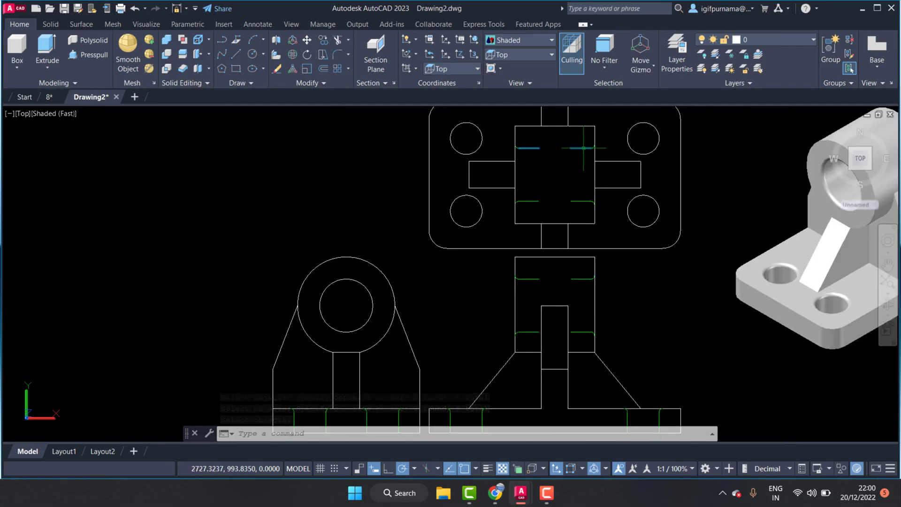
scroll(584, 148, "up", 2)
scroll(582, 148, "down", 2)
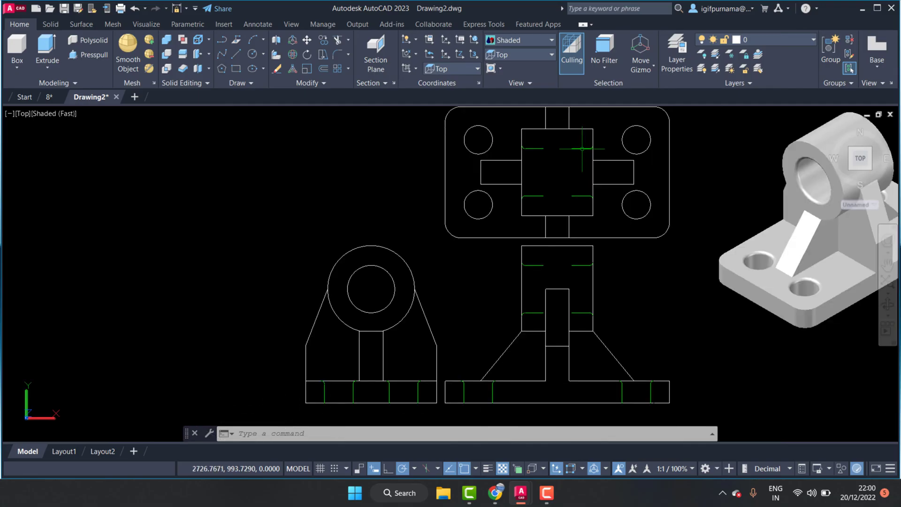
scroll(582, 149, "up", 3)
Select the upper and lower green hidden lines across the top view.
left_click(583, 147)
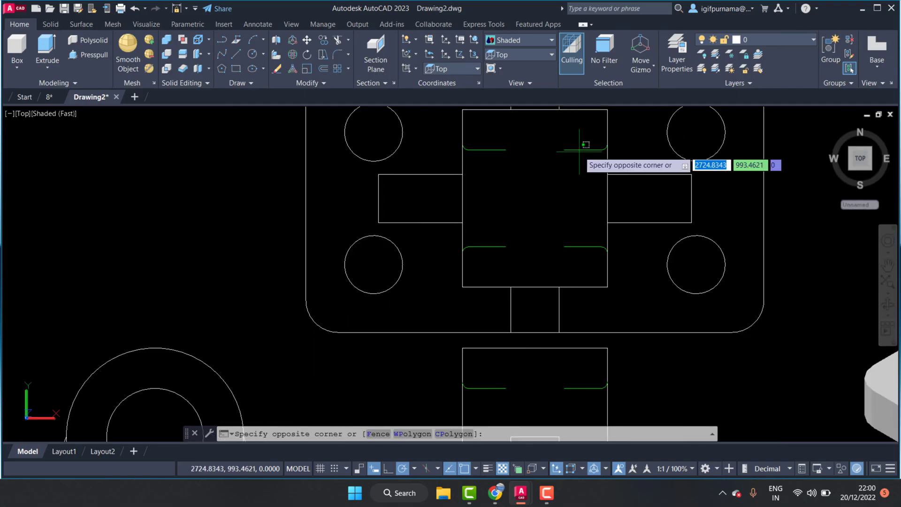
left_click(569, 161)
key("Escape")
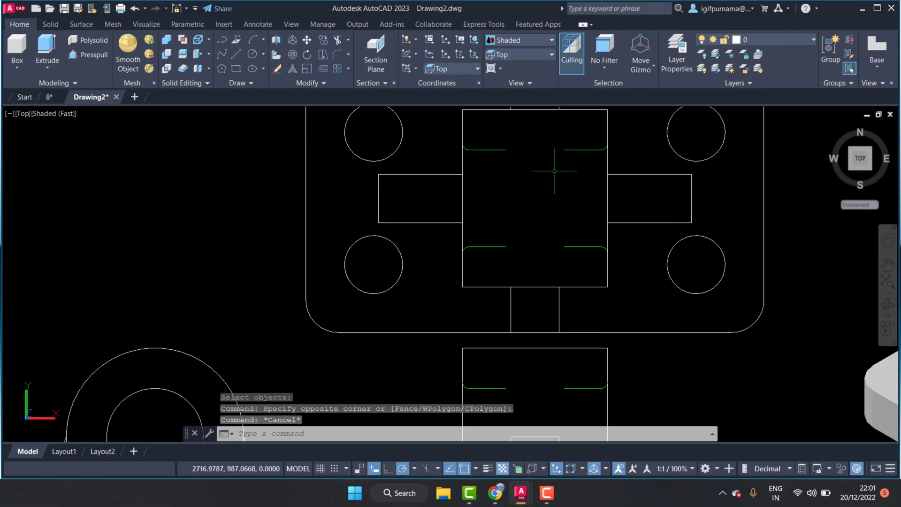
left_click(574, 149)
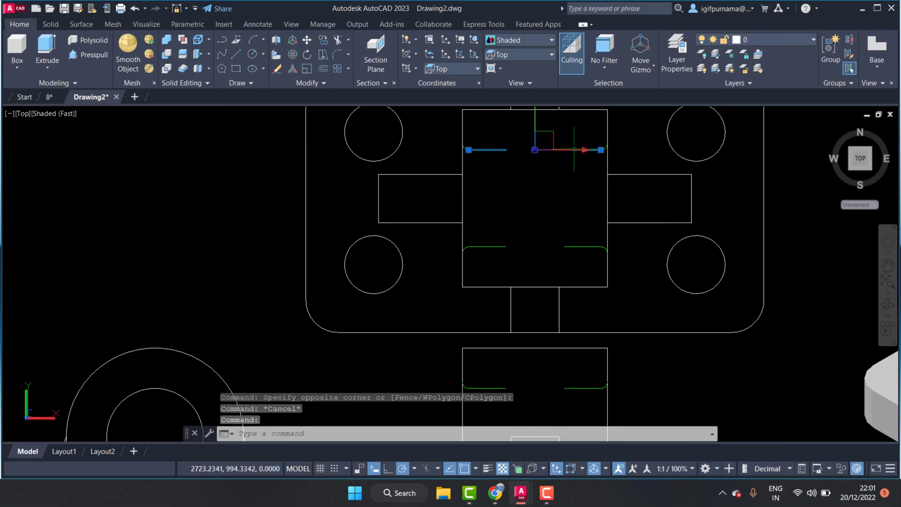
left_click(576, 246)
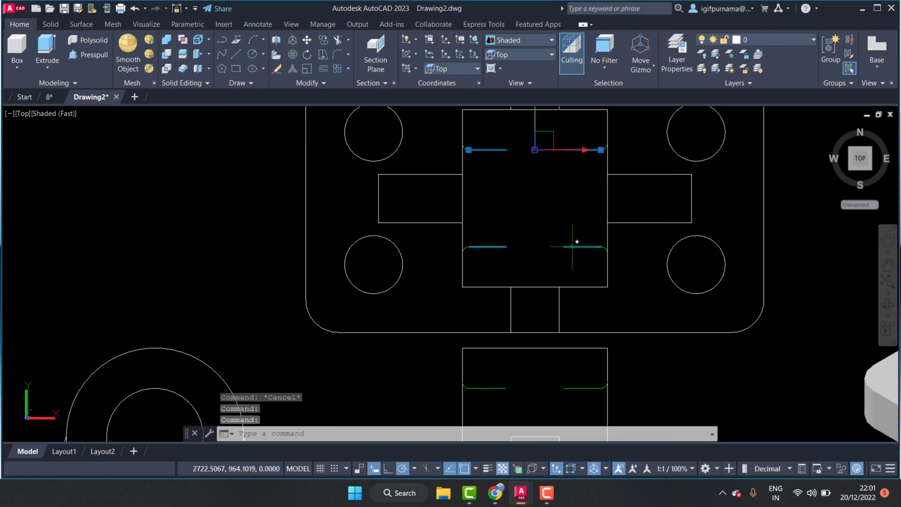
left_click(575, 245)
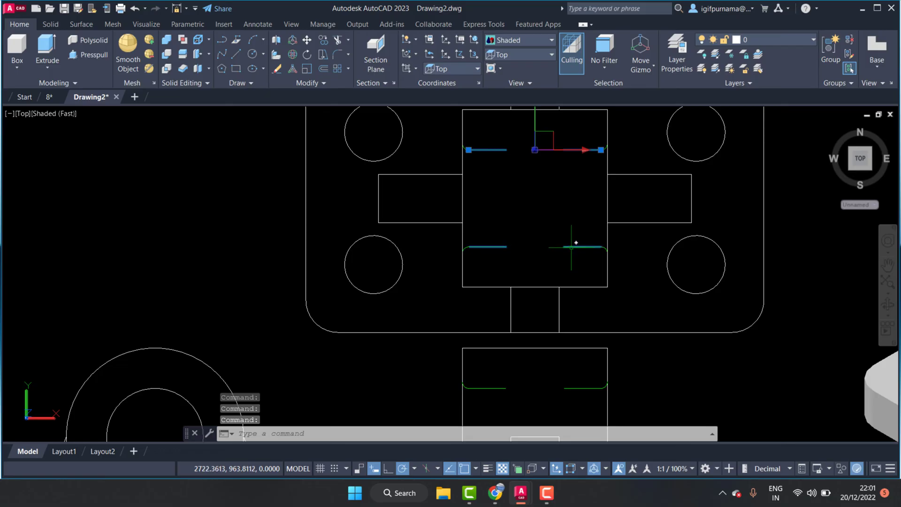
left_click(572, 246)
right_click(581, 162)
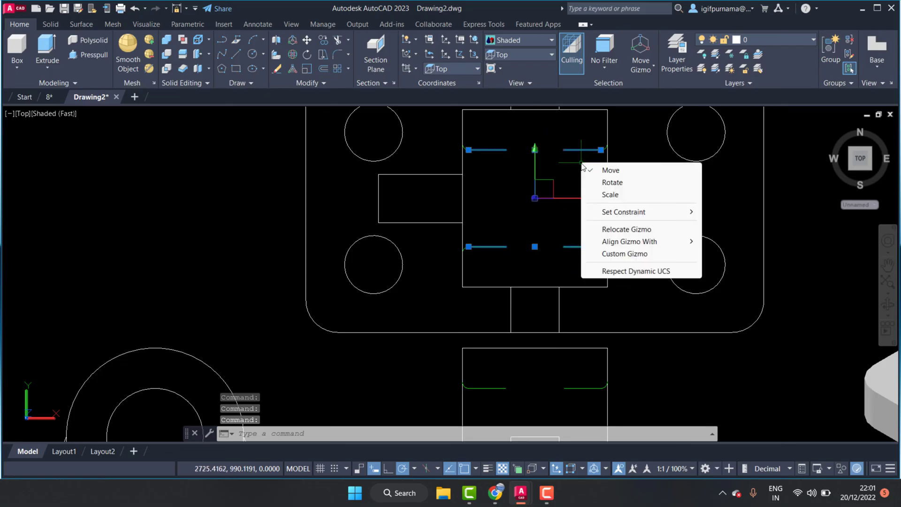
left_click(545, 226)
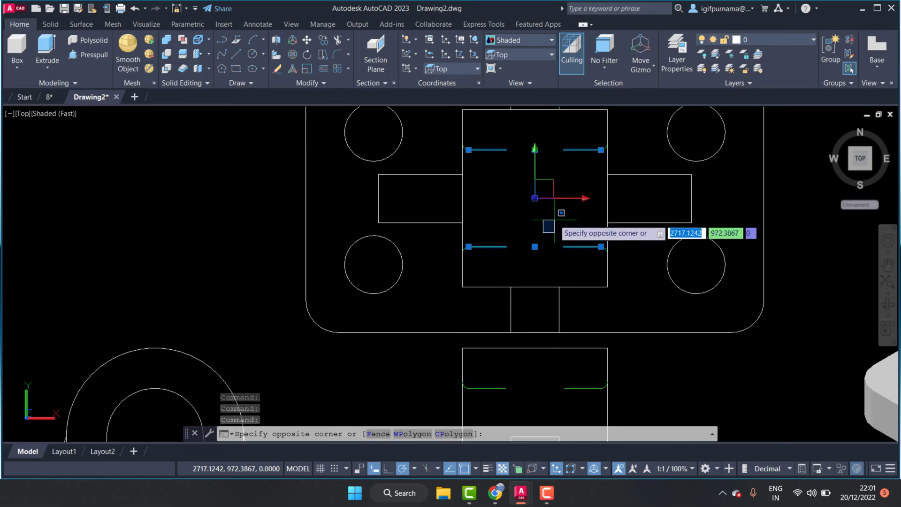
right_click(571, 246)
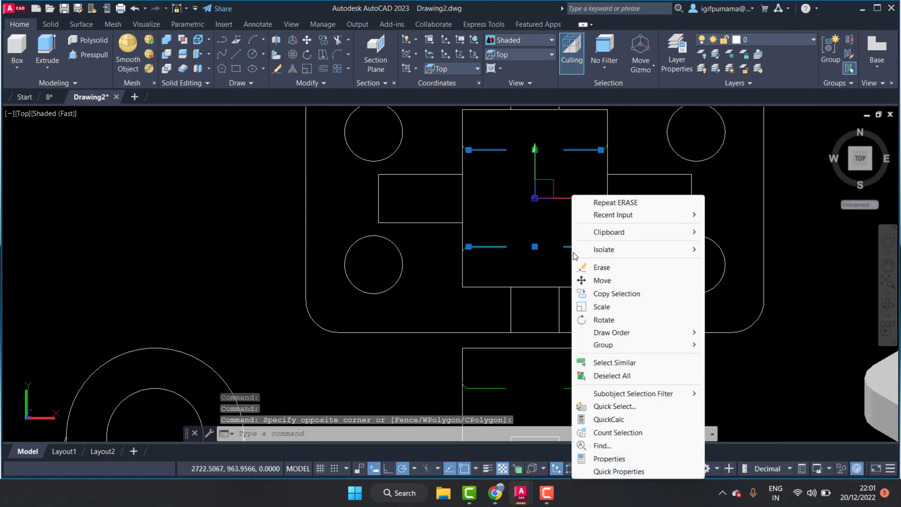
In Properties, set the selected lines' linetype scale to 0.5, then 0.2.
left_click(606, 458)
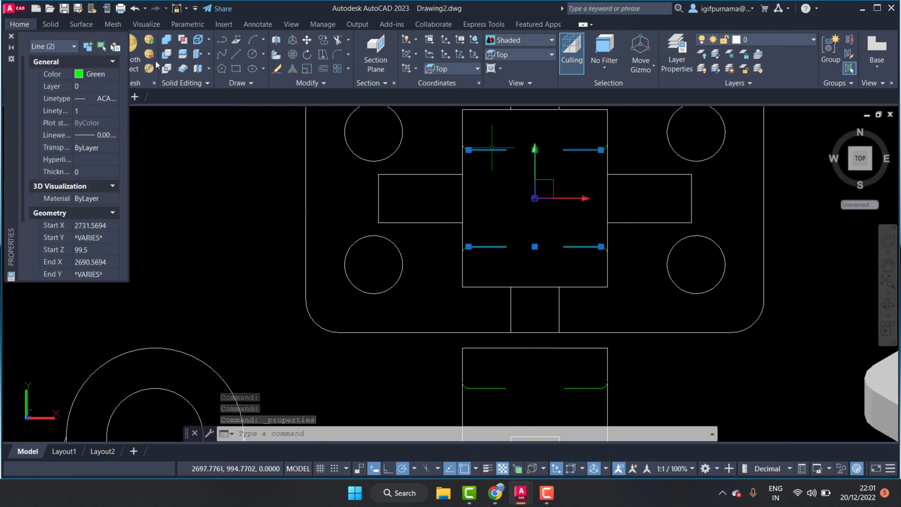
left_click(87, 112)
type("0.5")
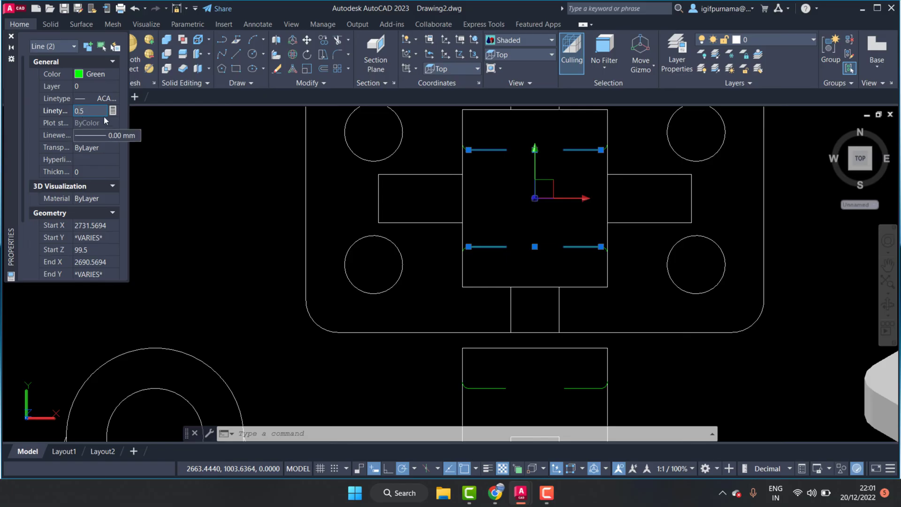
key("Return")
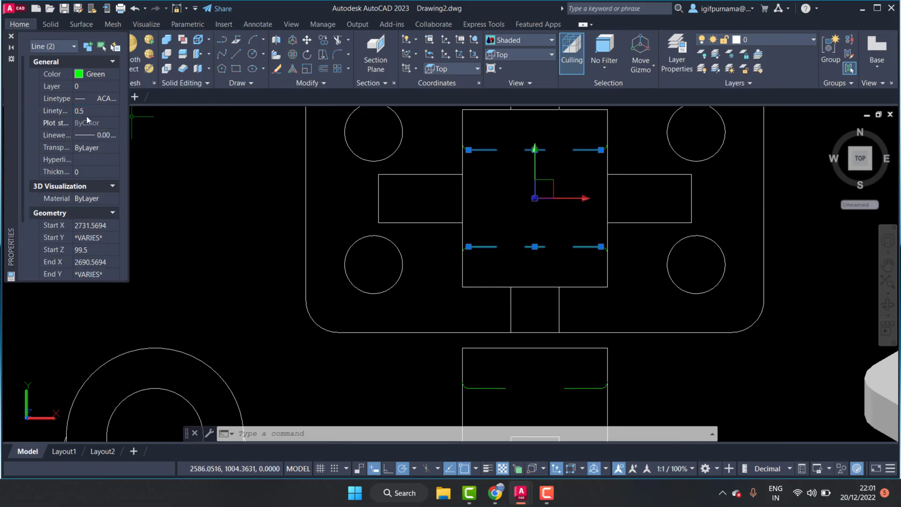
left_click(86, 112)
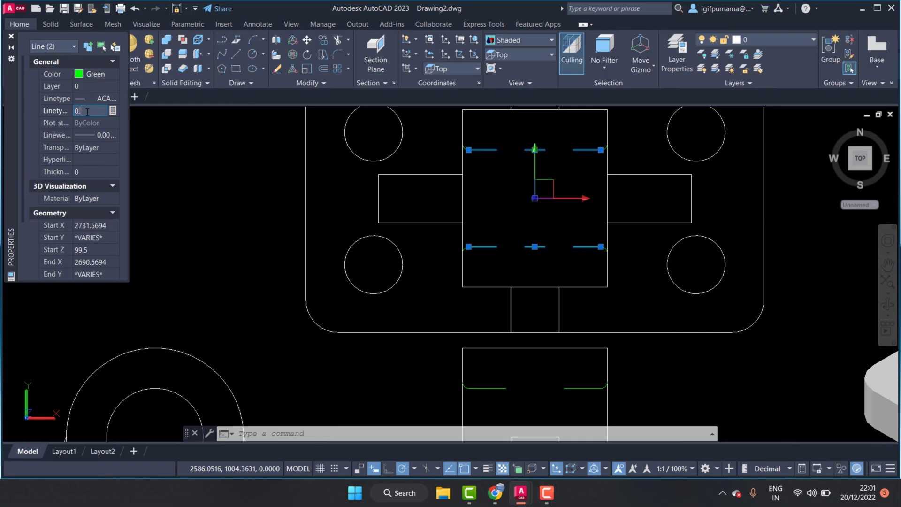
type("2")
left_click(92, 147)
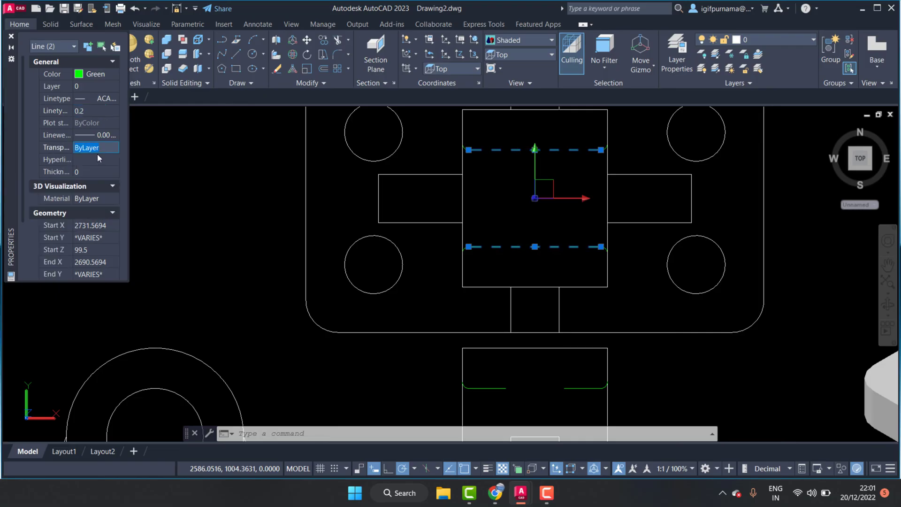
left_click(12, 37)
key("Escape")
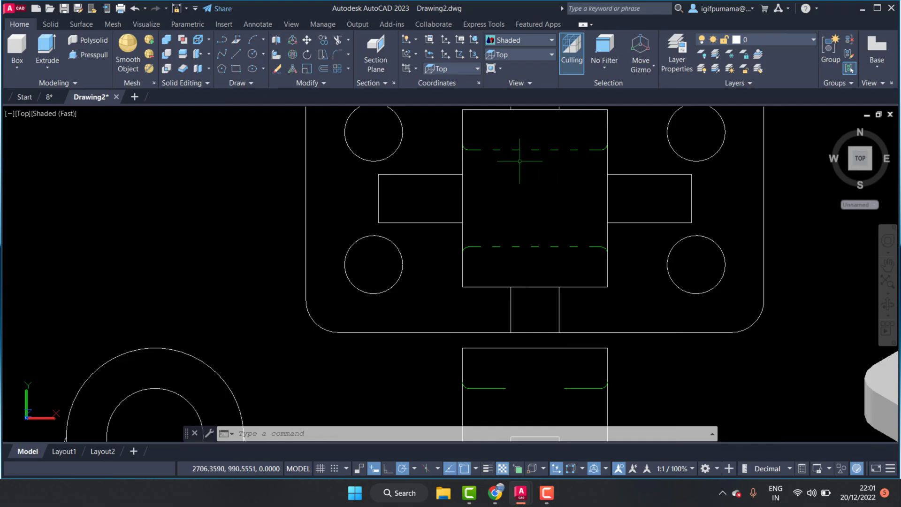
Start ERASE and pick both curved ends of the upper dashed hidden line.
scroll(519, 161, "up", 3)
scroll(590, 183, "down", 8)
scroll(584, 211, "down", 2)
scroll(586, 226, "up", 7)
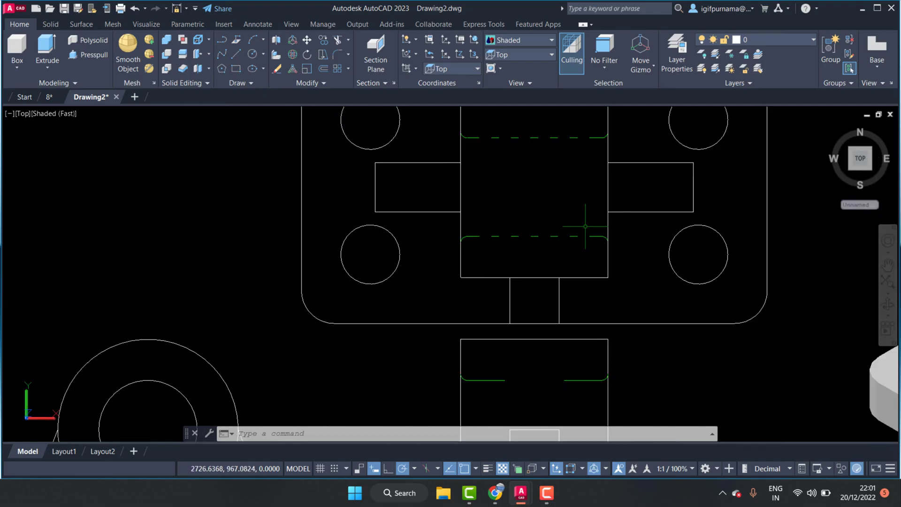
scroll(587, 214, "up", 3)
scroll(583, 201, "down", 5)
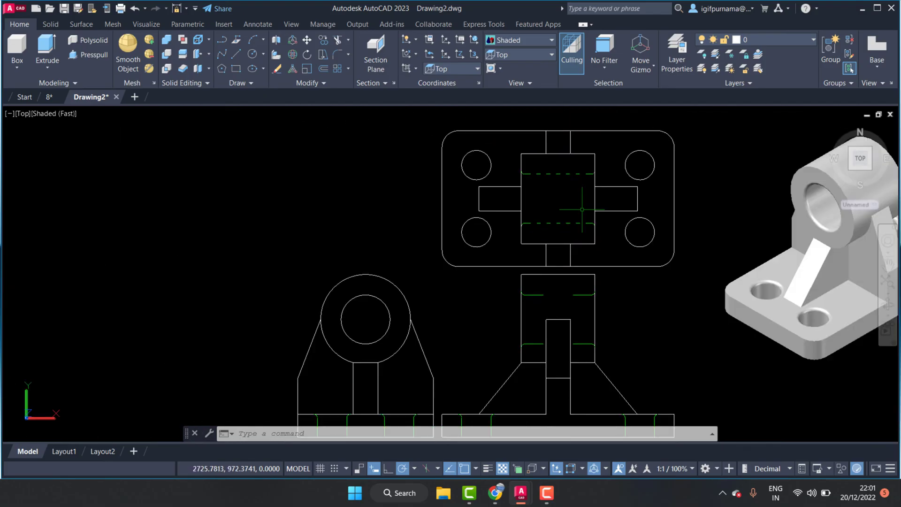
scroll(582, 206, "up", 4)
scroll(582, 216, "down", 1)
scroll(601, 187, "up", 3)
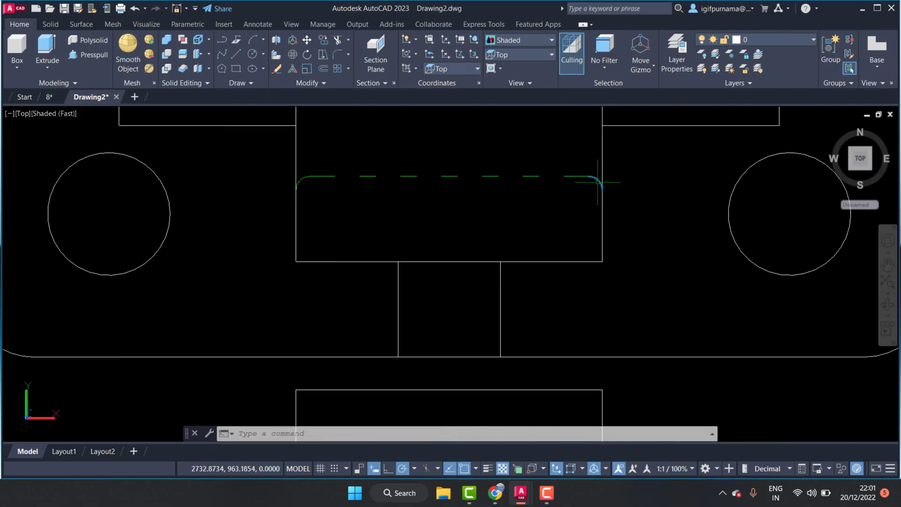
left_click(277, 68)
left_click(599, 184)
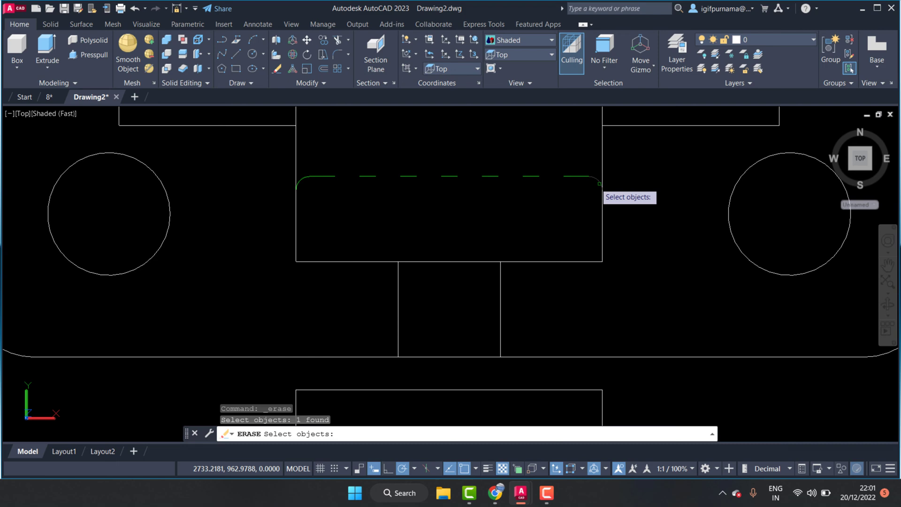
left_click(297, 184)
Pick both curved ends of the lower dashed line and erase all four arcs.
scroll(480, 223, "down", 2)
scroll(521, 236, "down", 2)
scroll(552, 137, "up", 2)
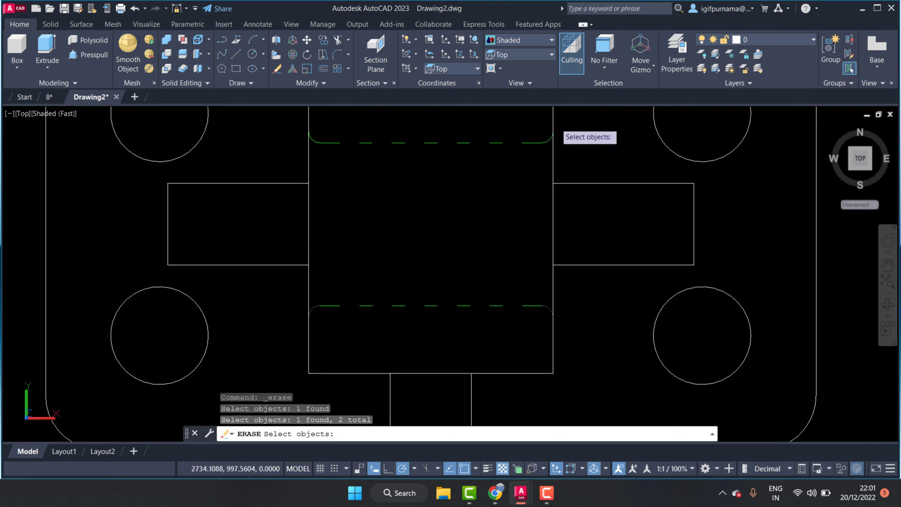
scroll(549, 135, "up", 2)
left_click(549, 151)
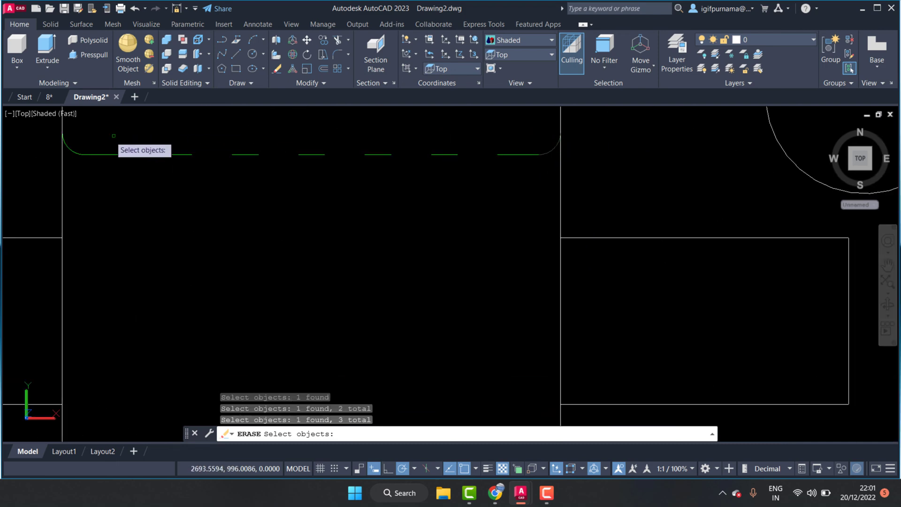
left_click(72, 148)
key("Return")
scroll(469, 192, "down", 2)
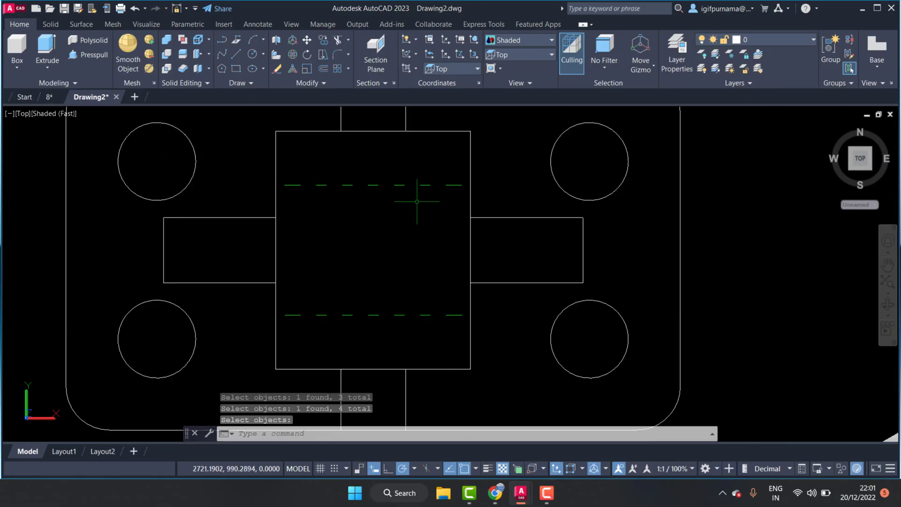
scroll(362, 239, "down", 1)
scroll(424, 197, "down", 2)
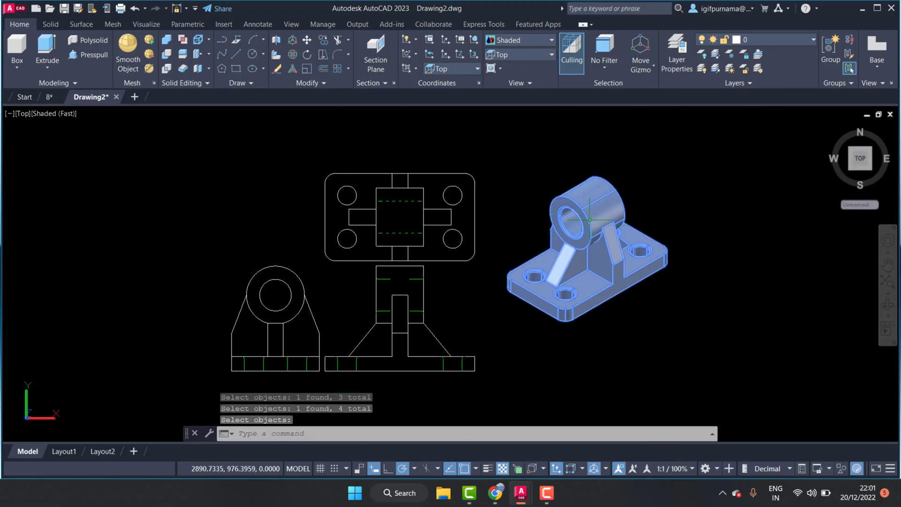
Zoom around the front view and window-select the base's right end.
scroll(457, 267, "up", 2)
scroll(449, 263, "down", 5)
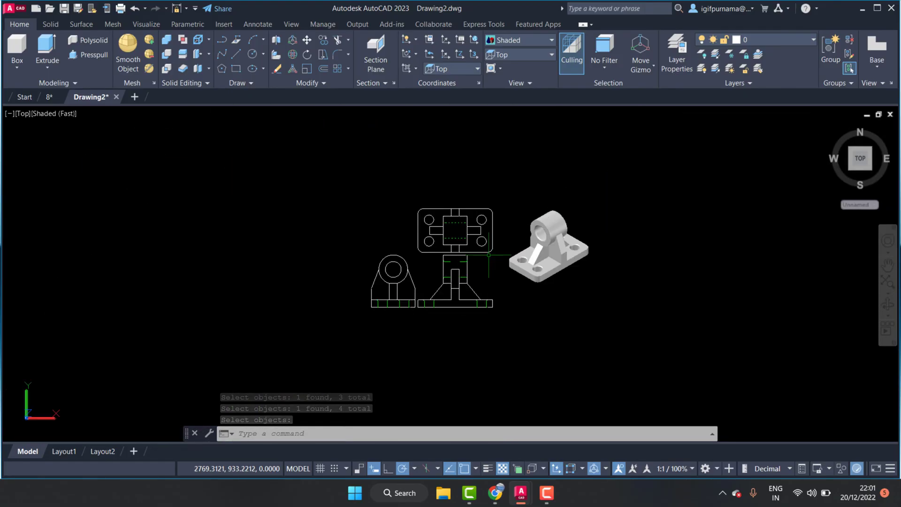
scroll(441, 281, "up", 4)
scroll(450, 274, "up", 2)
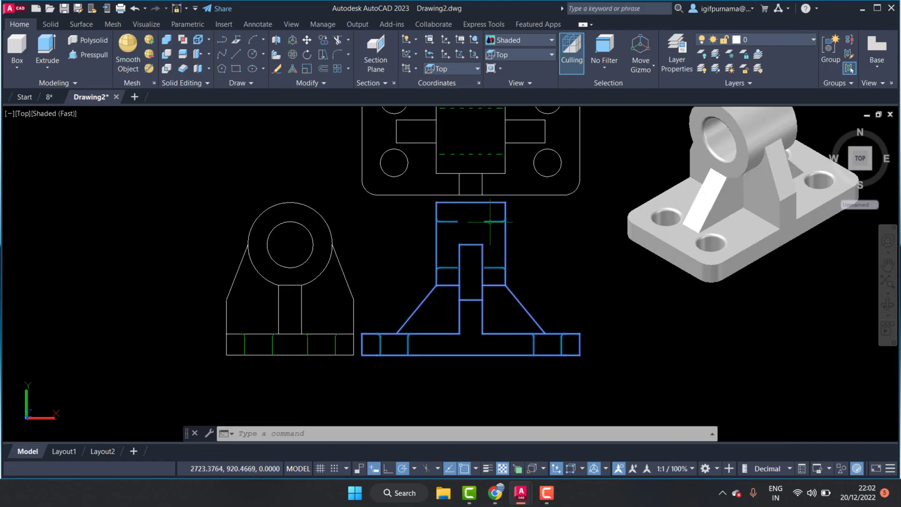
scroll(499, 248, "down", 2)
scroll(487, 180, "up", 4)
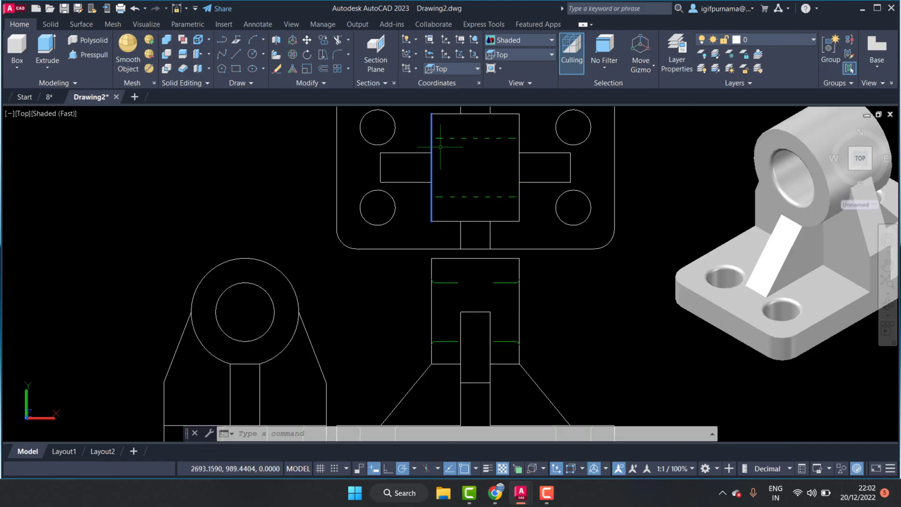
scroll(474, 178, "down", 3)
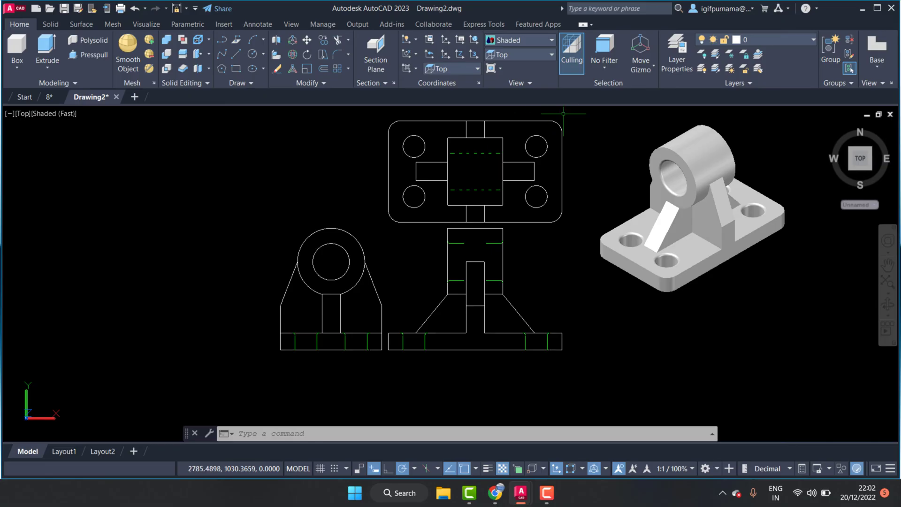
scroll(543, 371, "up", 2)
scroll(547, 329, "up", 2)
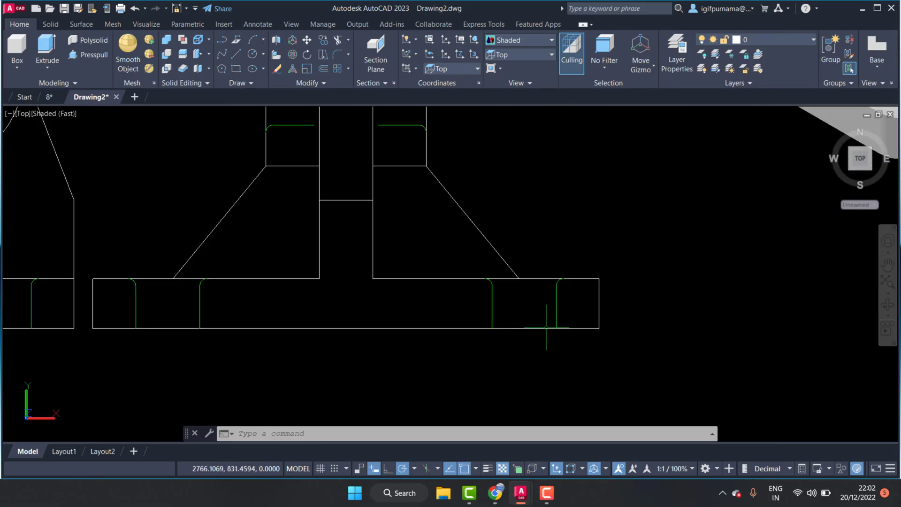
scroll(558, 324, "up", 2)
left_click(589, 312)
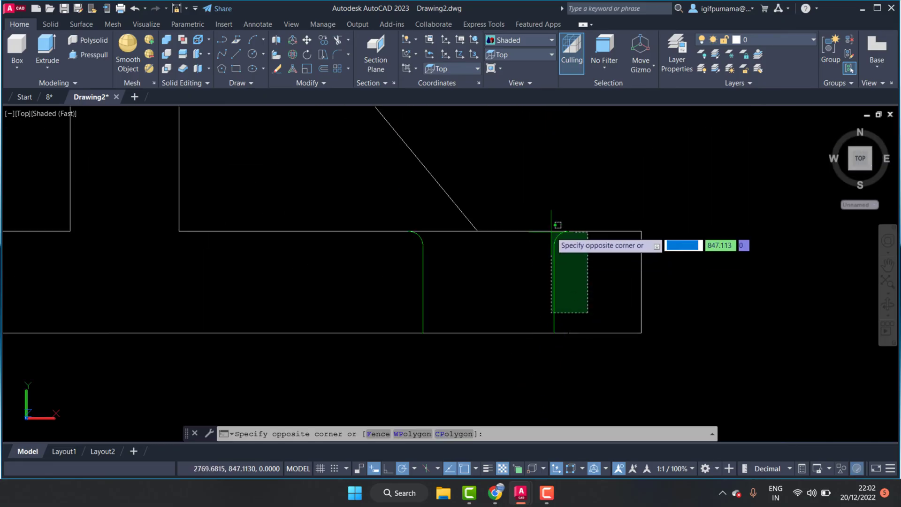
left_click(579, 278)
scroll(521, 275, "down", 3)
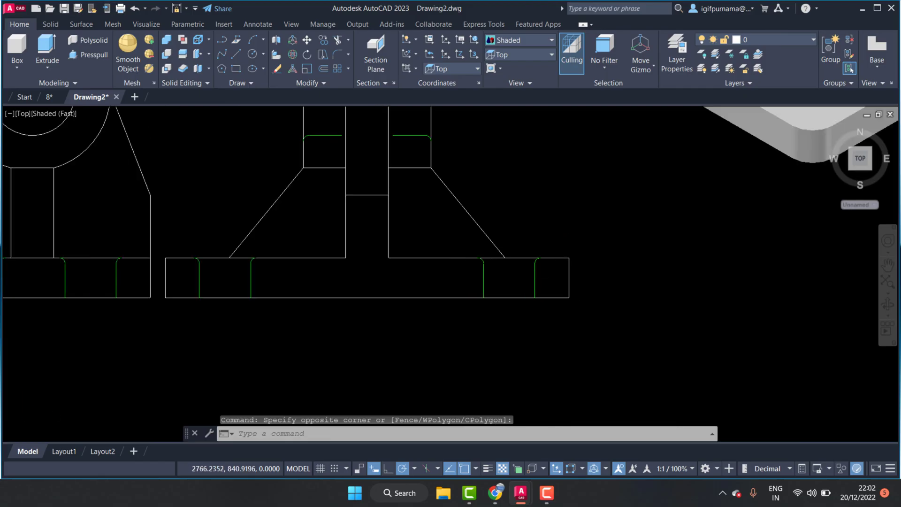
scroll(519, 269, "up", 2)
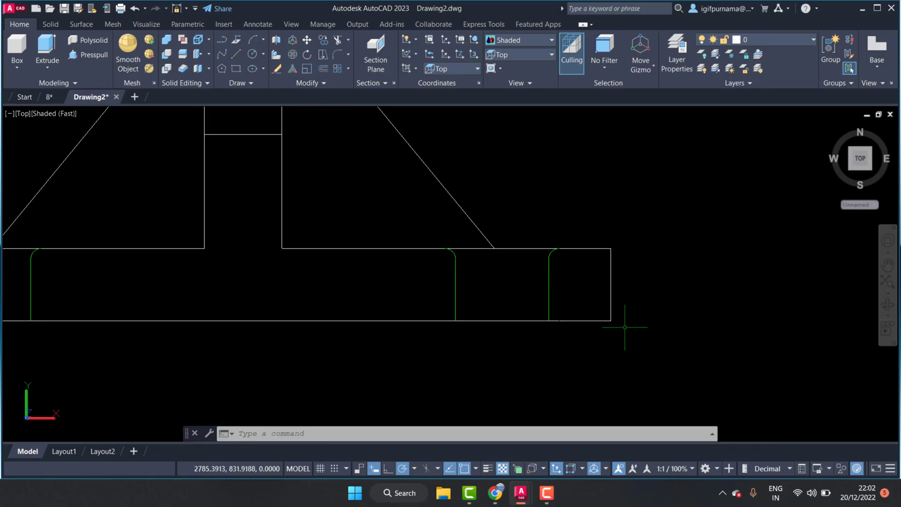
scroll(614, 314, "down", 3)
Window-select the whole front view block and explode it into separate lines.
left_click(651, 348)
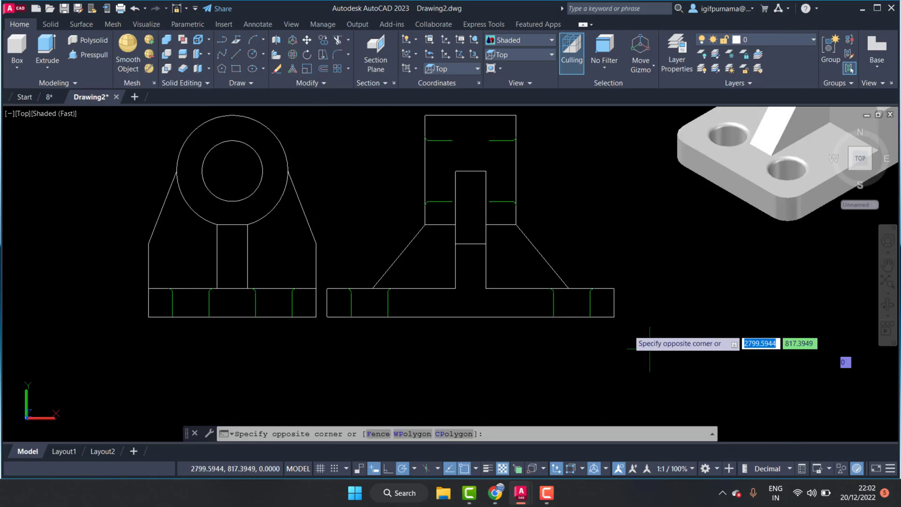
left_click(537, 244)
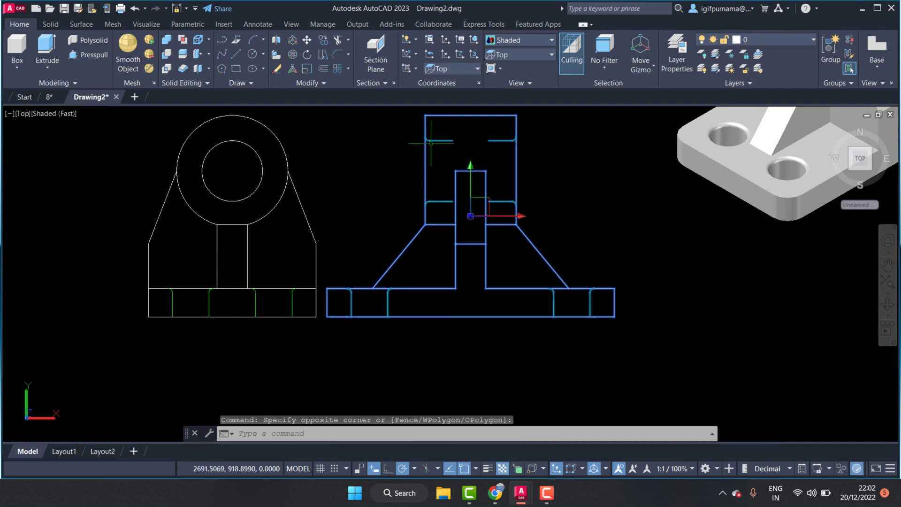
left_click(336, 82)
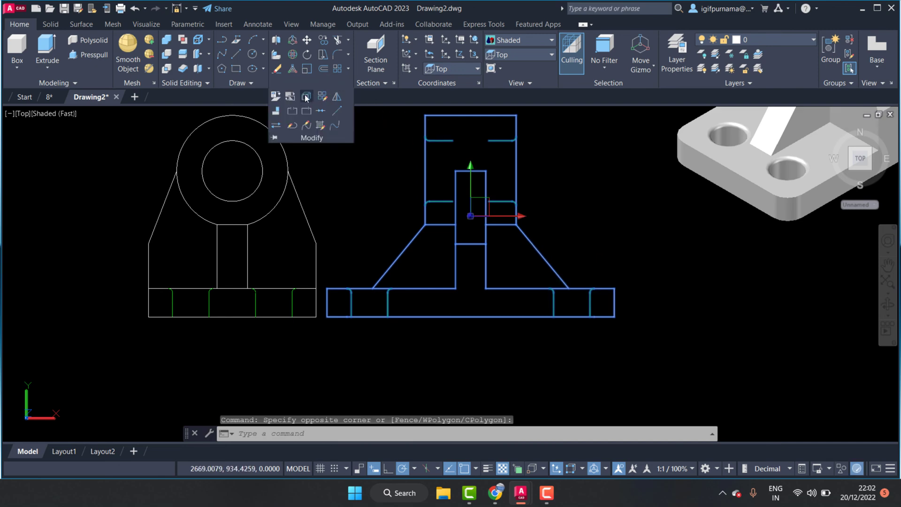
left_click(306, 97)
key("Escape")
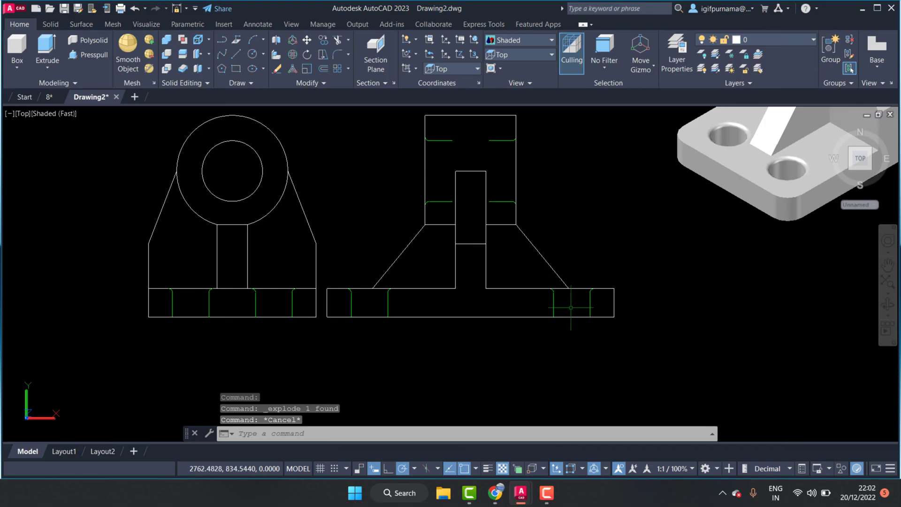
Abandon a started line and a first erase attempt on the base's right fillet arc.
left_click(236, 55)
scroll(606, 322, "up", 3)
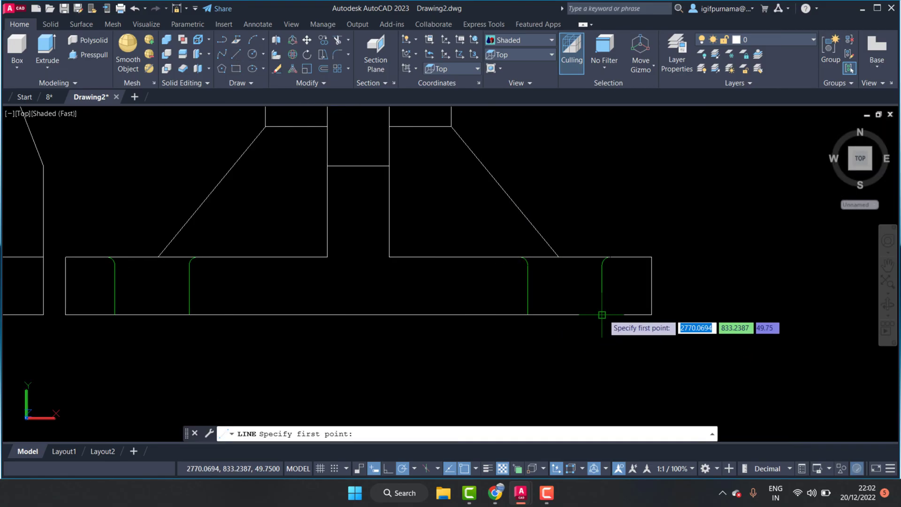
left_click(603, 257)
key("Return")
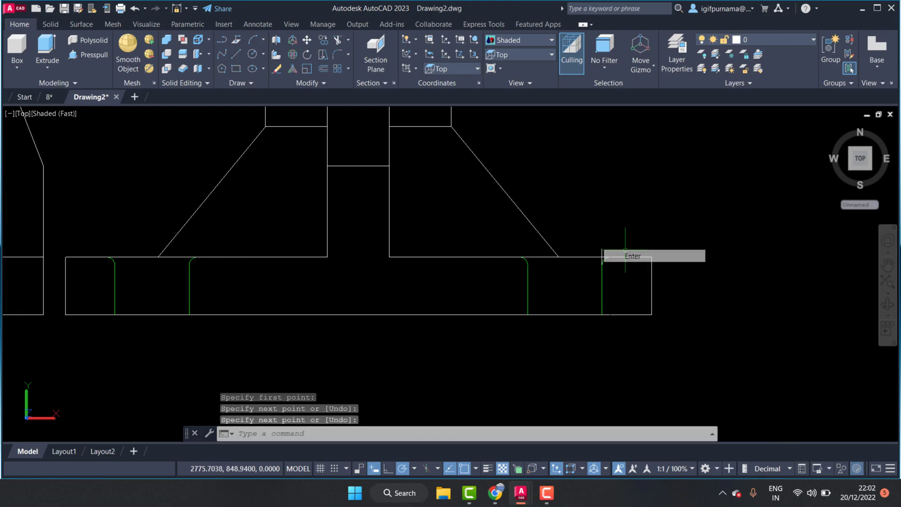
scroll(610, 267, "up", 3)
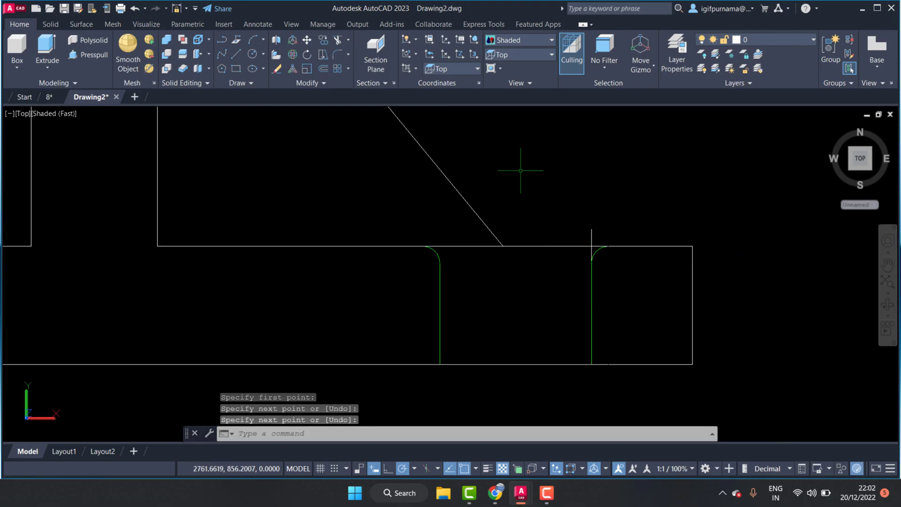
left_click(278, 72)
scroll(609, 257, "up", 3)
left_click(584, 244)
scroll(590, 279, "down", 2)
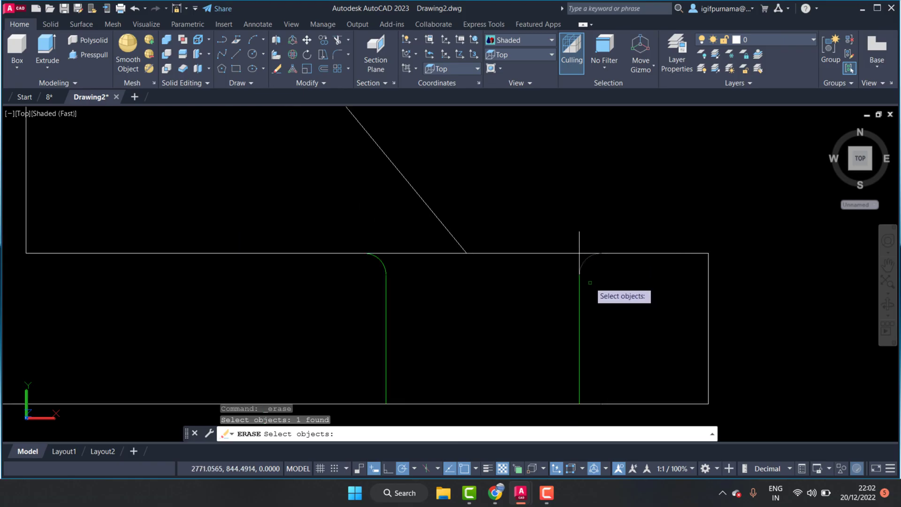
scroll(585, 336, "up", 3)
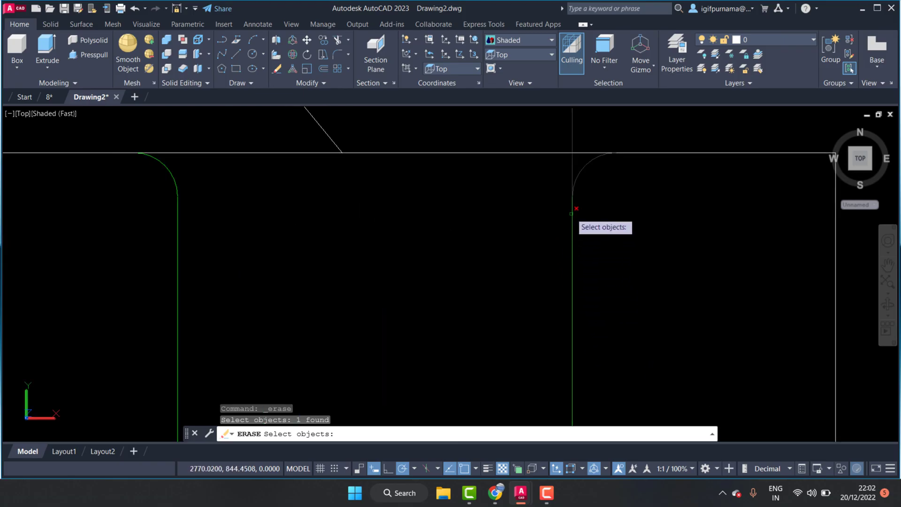
key("Escape")
Erase the right fillet arc at the top of the base's right green line.
scroll(612, 171, "down", 2)
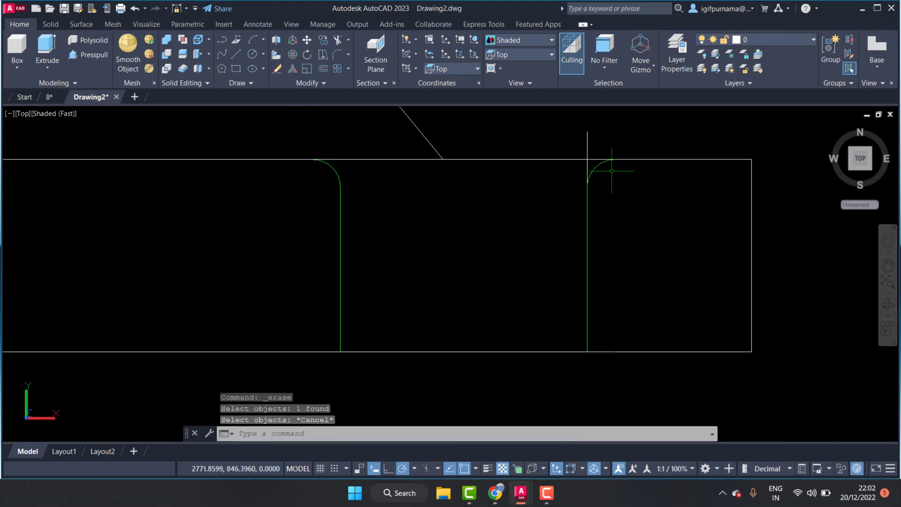
scroll(611, 171, "down", 2)
scroll(597, 237, "up", 2)
scroll(591, 264, "up", 1)
scroll(590, 275, "down", 1)
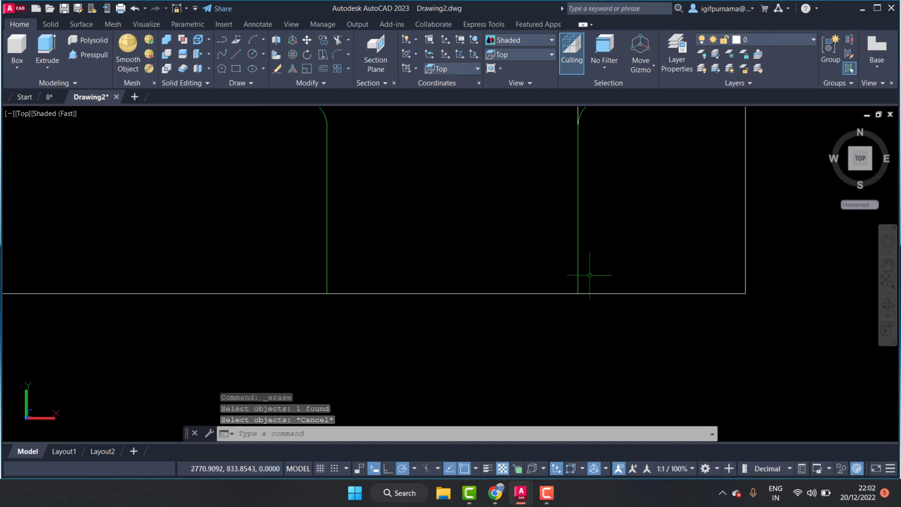
scroll(591, 235, "down", 3)
scroll(573, 169, "up", 2)
key("Return")
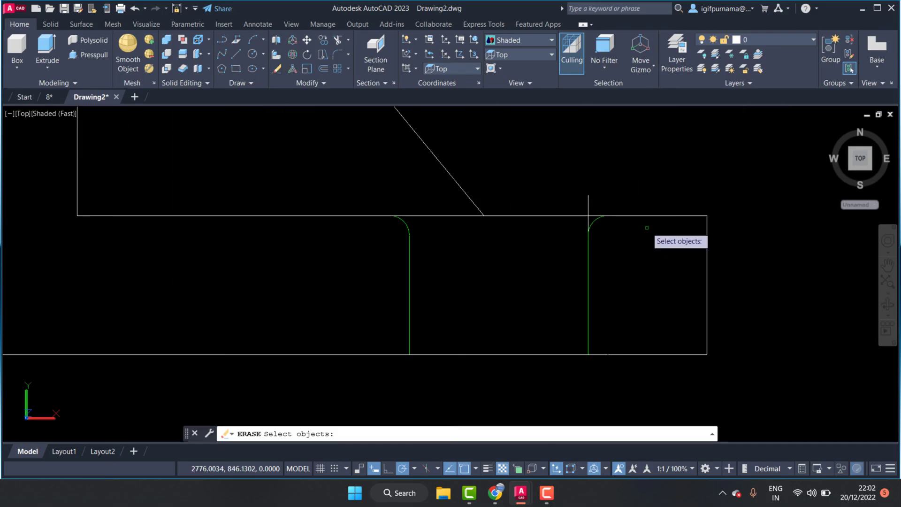
scroll(647, 228, "up", 3)
left_click(539, 210)
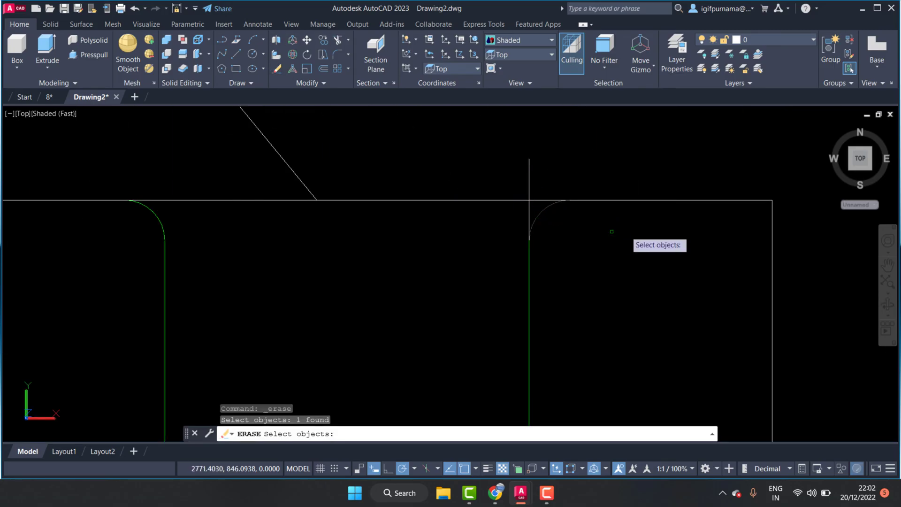
scroll(612, 231, "down", 3)
scroll(615, 292, "up", 3)
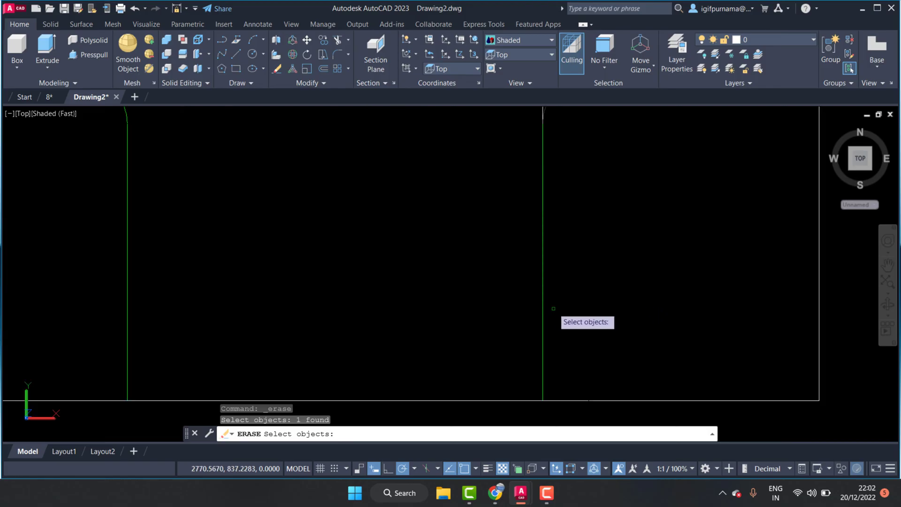
scroll(584, 309, "down", 3)
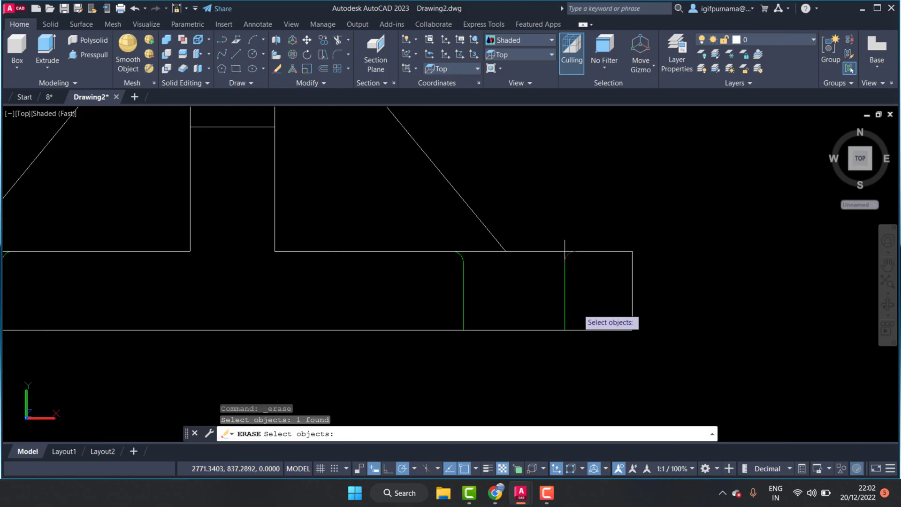
scroll(583, 309, "down", 3)
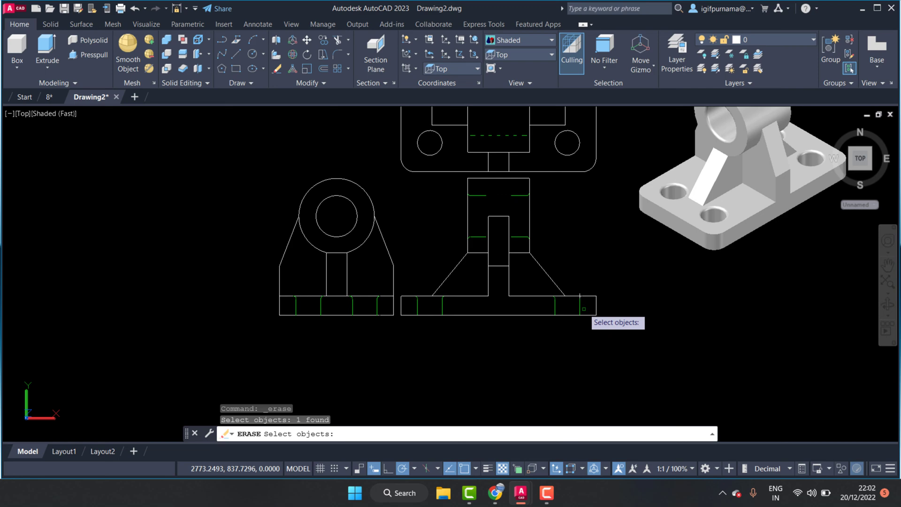
scroll(606, 312, "up", 2)
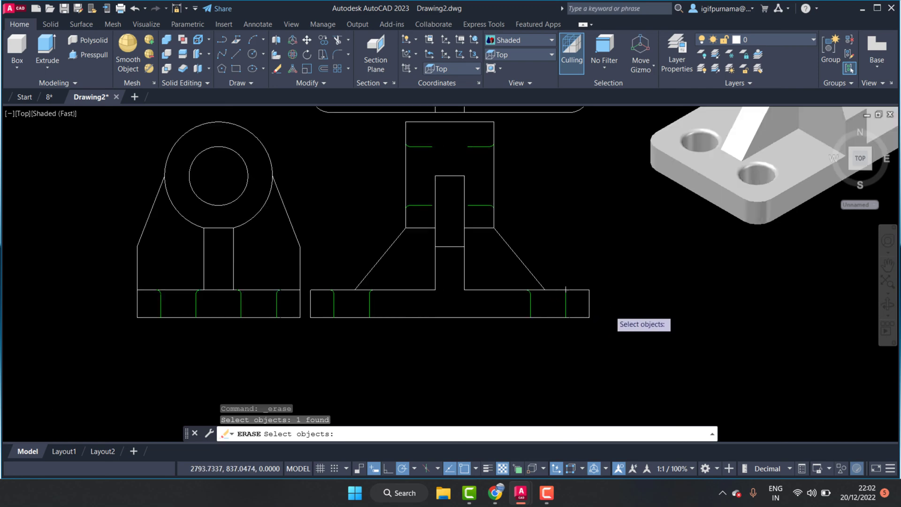
scroll(582, 307, "up", 4)
scroll(544, 307, "up", 3)
key("Return")
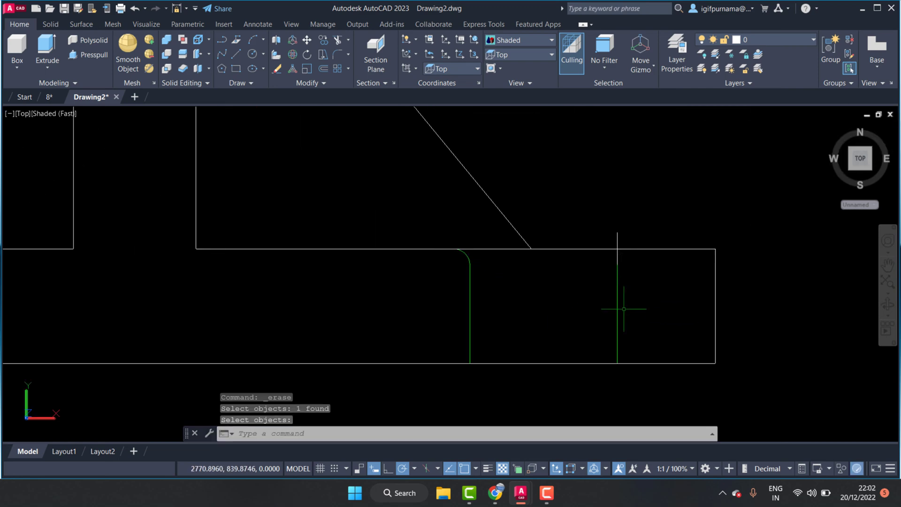
scroll(618, 300, "up", 2)
Hide the base's right vertical line and erase the green line behind it with a crossing window.
left_click(615, 195)
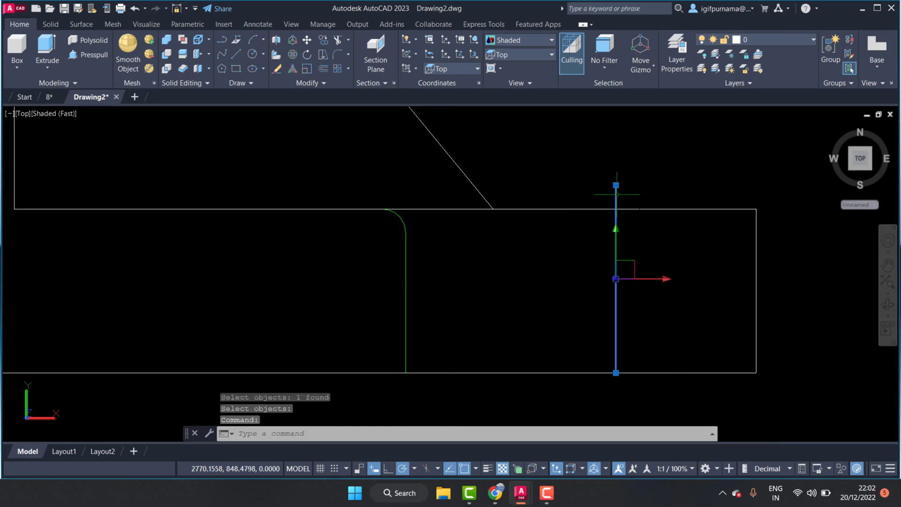
right_click(615, 177)
mouse_move(649, 231)
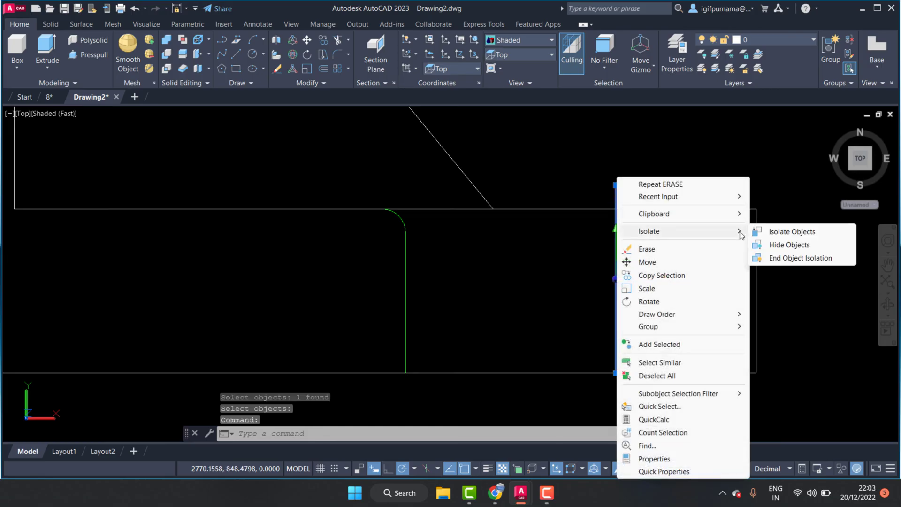
left_click(779, 245)
left_click(278, 70)
left_click(648, 288)
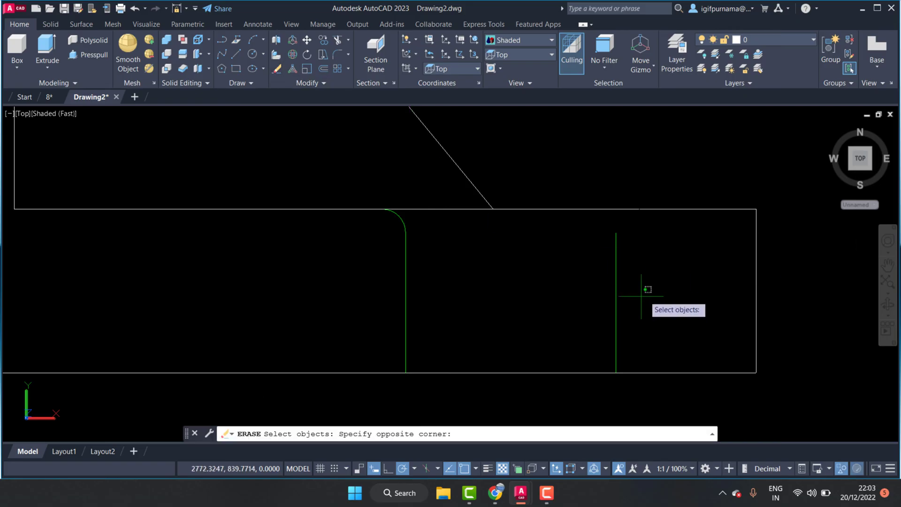
left_click(610, 284)
right_click(636, 252)
left_click(607, 240)
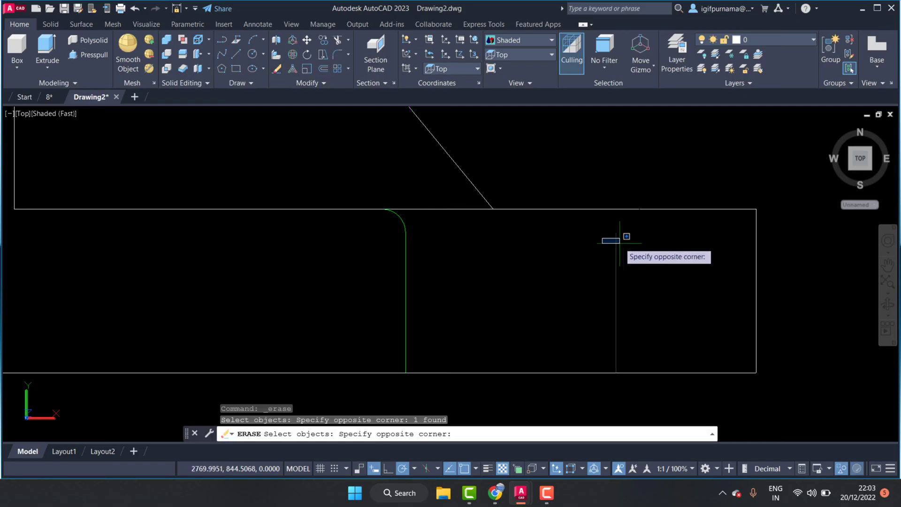
left_click(635, 273)
left_click(599, 240)
key("Return")
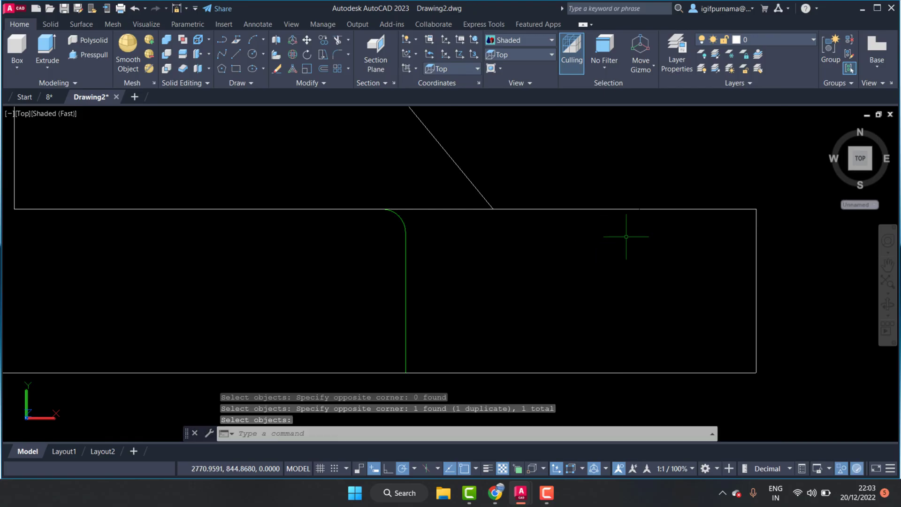
Restore the hidden right vertical line of the base.
right_click(629, 237)
left_click(710, 111)
right_click(678, 143)
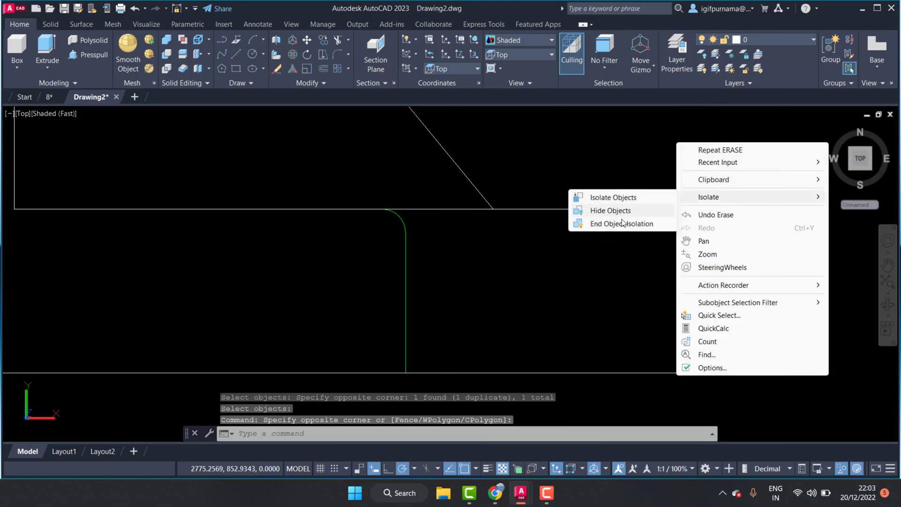
left_click(655, 221)
left_click(620, 222)
left_click(659, 238)
scroll(660, 238, "down", 2)
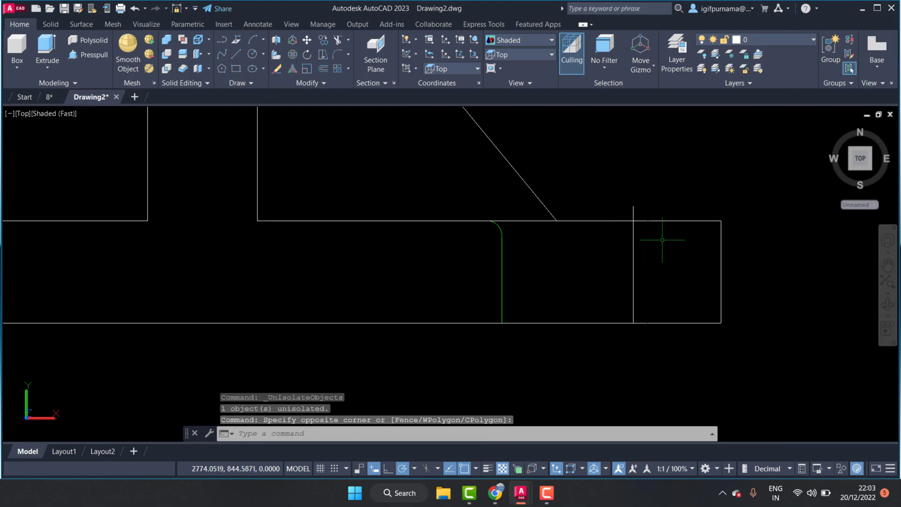
Copy the base's right vertical line 18 units to the left.
left_click(323, 40)
left_click(646, 294)
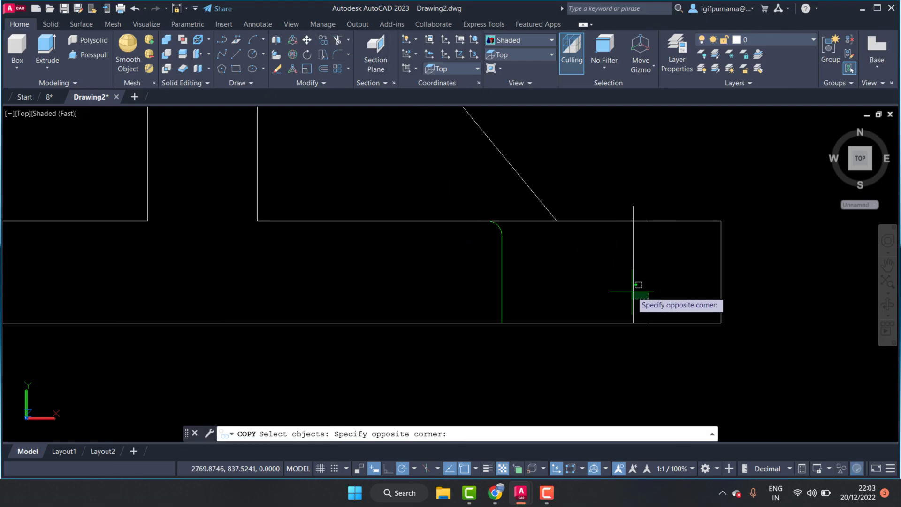
left_click(610, 273)
key("Return")
left_click(634, 323)
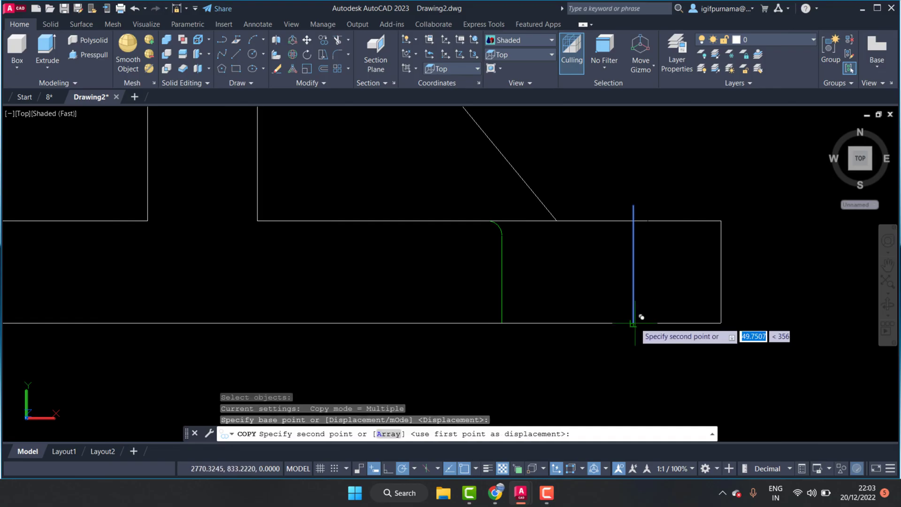
left_click(501, 322)
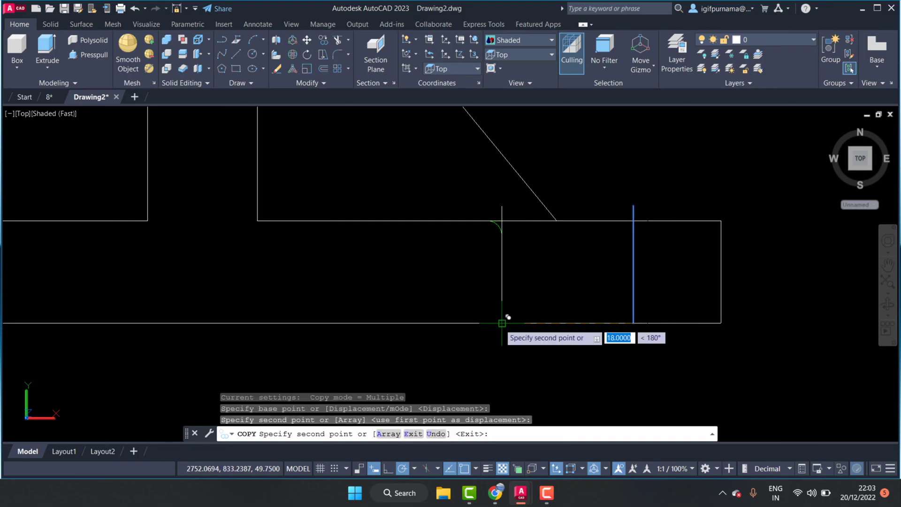
right_click(502, 322)
left_click(533, 158)
Erase the left fillet arc in the front view's base.
scroll(502, 230, "up", 2)
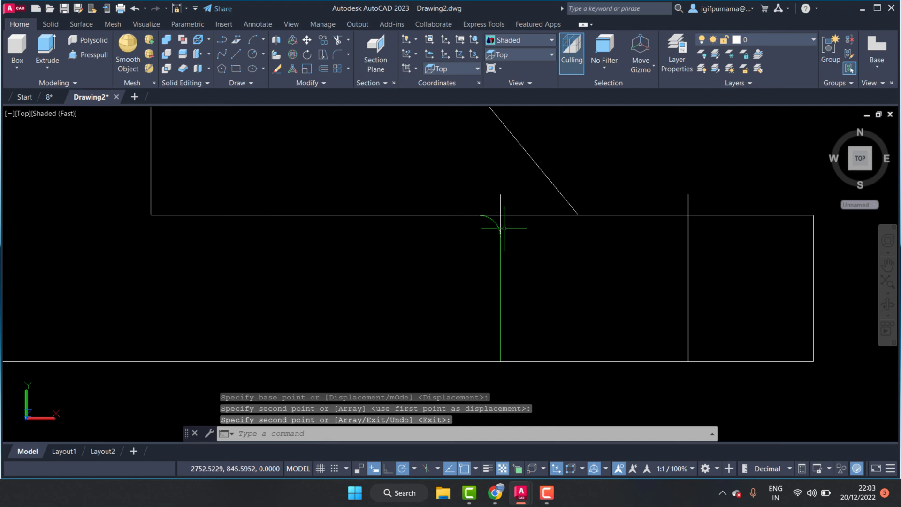
left_click(278, 69)
scroll(498, 225, "up", 2)
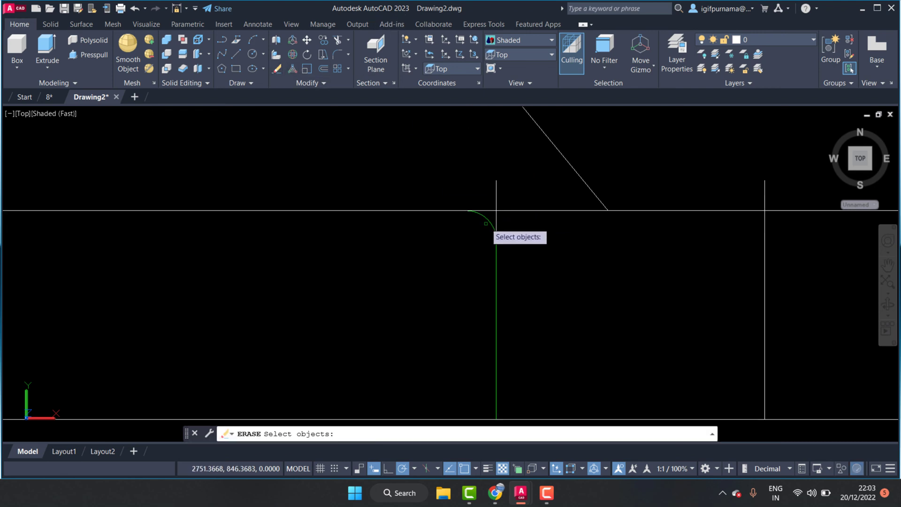
left_click(486, 223)
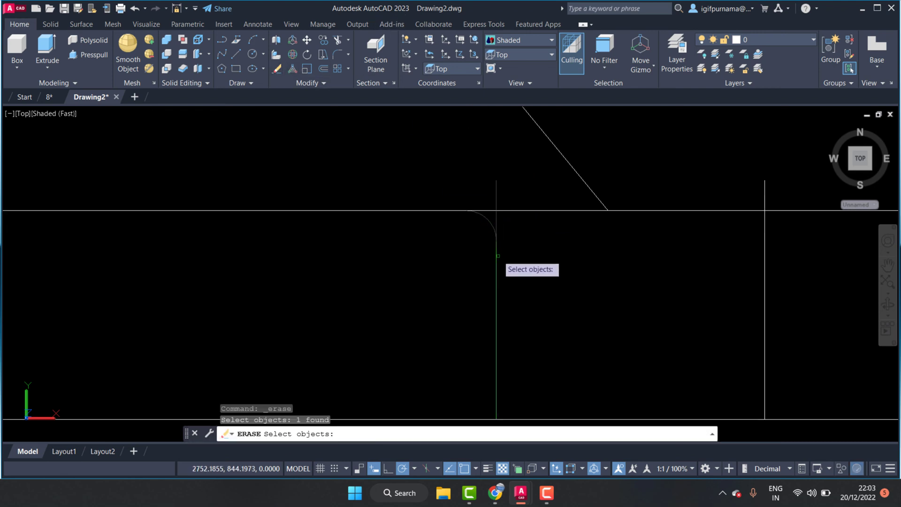
key("Return")
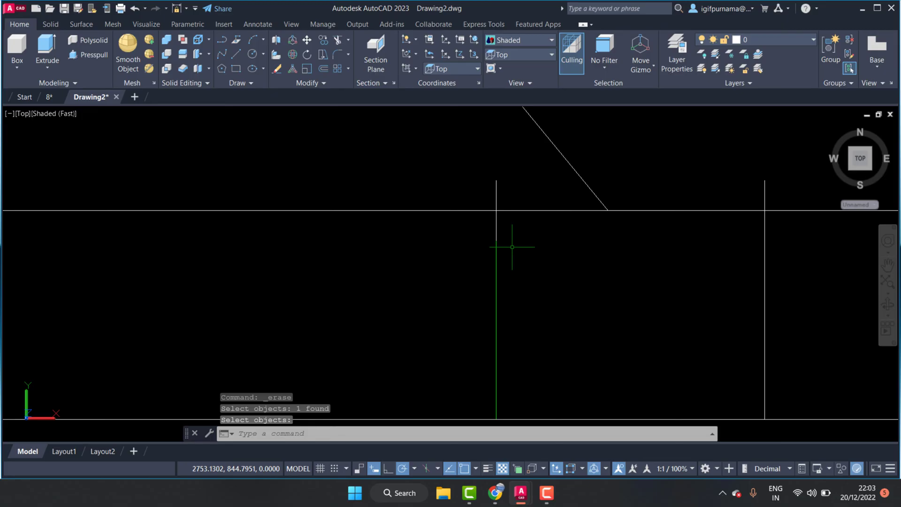
Hide the copied line, erase the stray green vertical line, and end object isolation.
left_click(497, 224)
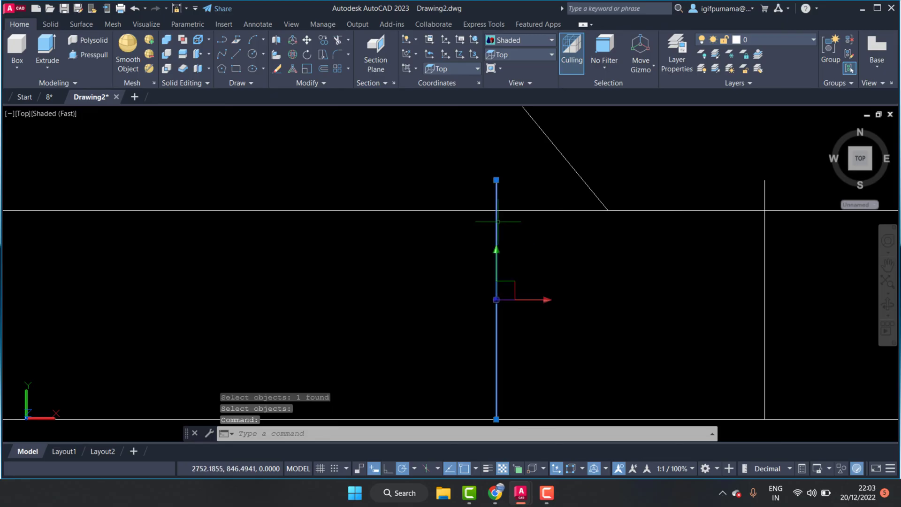
right_click(498, 224)
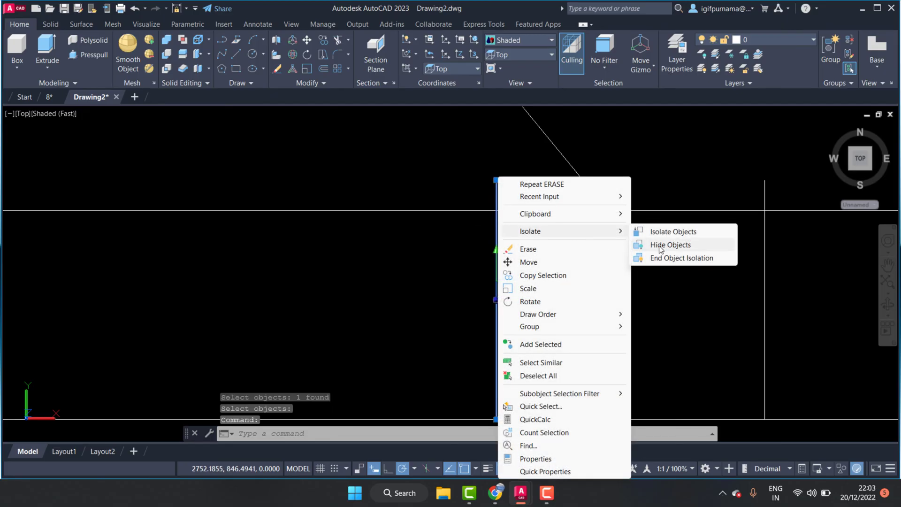
left_click(653, 246)
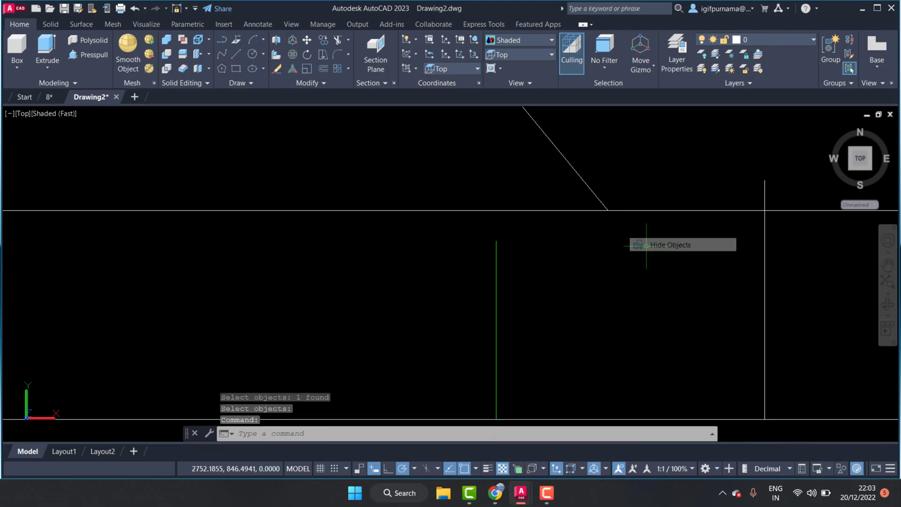
left_click(279, 71)
left_click(559, 305)
left_click(488, 245)
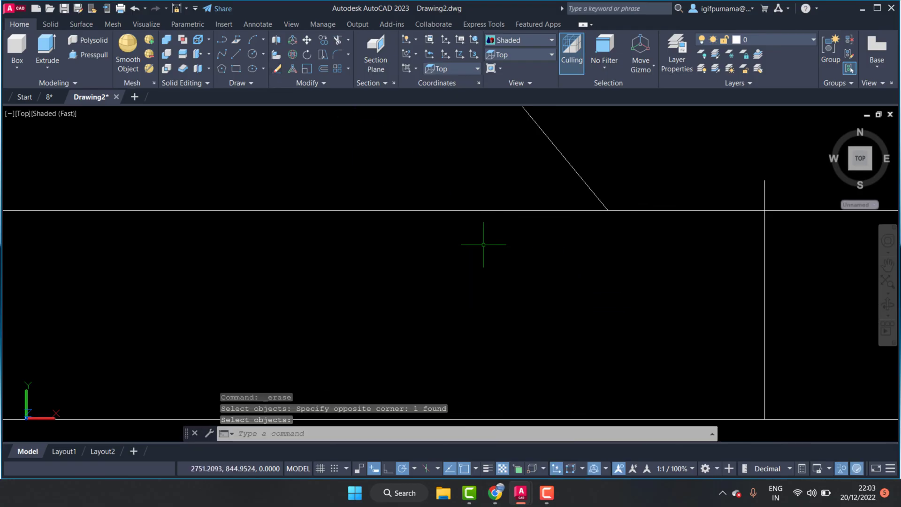
right_click(532, 242)
mouse_move(564, 67)
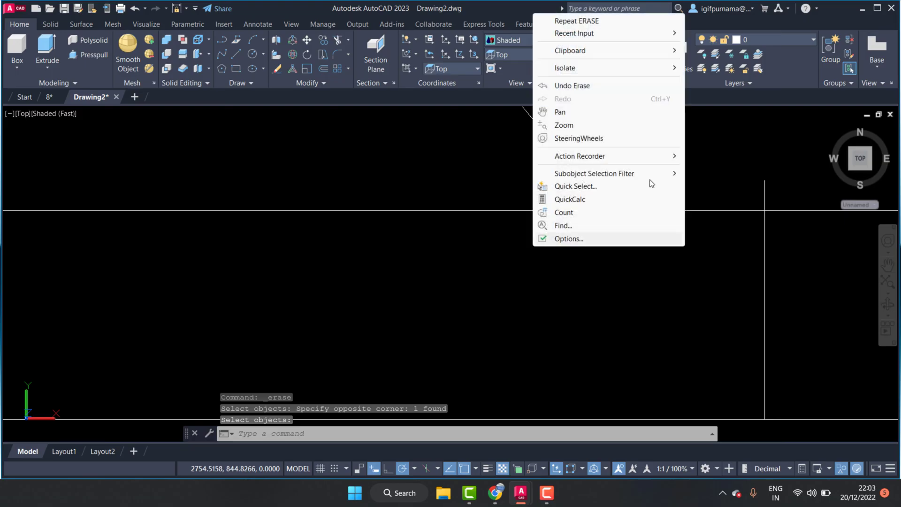
left_click(711, 94)
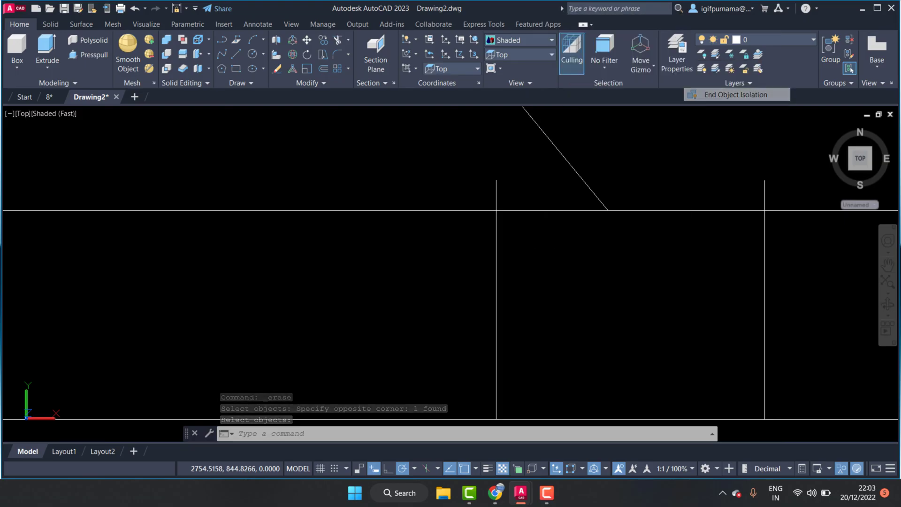
scroll(566, 216, "down", 2)
Fence-trim the vertical lines crossing the base's top edge in the right-hand block.
type("tr")
key("Return")
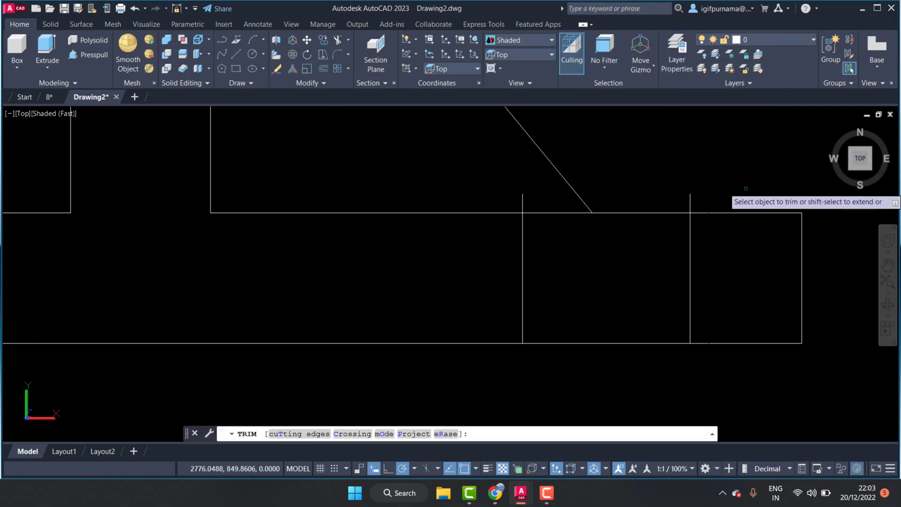
left_click(683, 194)
left_click(701, 200)
key("Return")
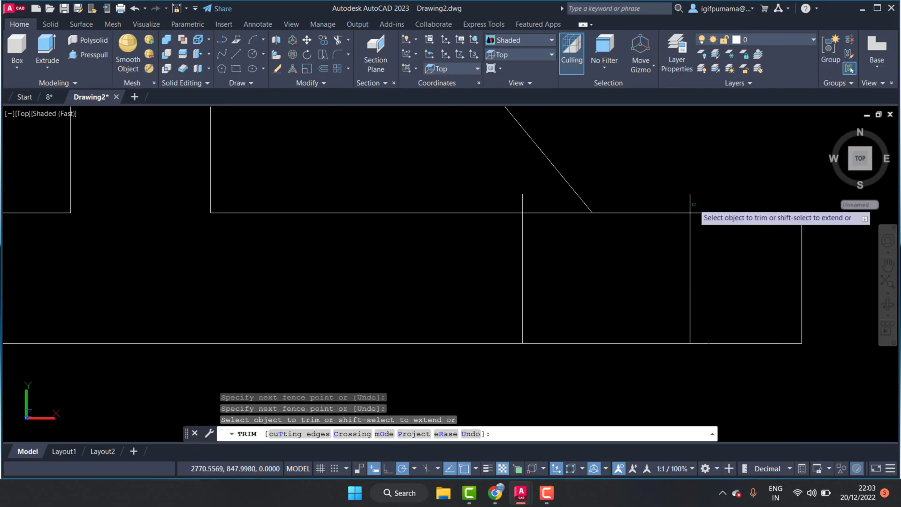
scroll(692, 203, "up", 3)
scroll(693, 204, "up", 2)
right_click(685, 195)
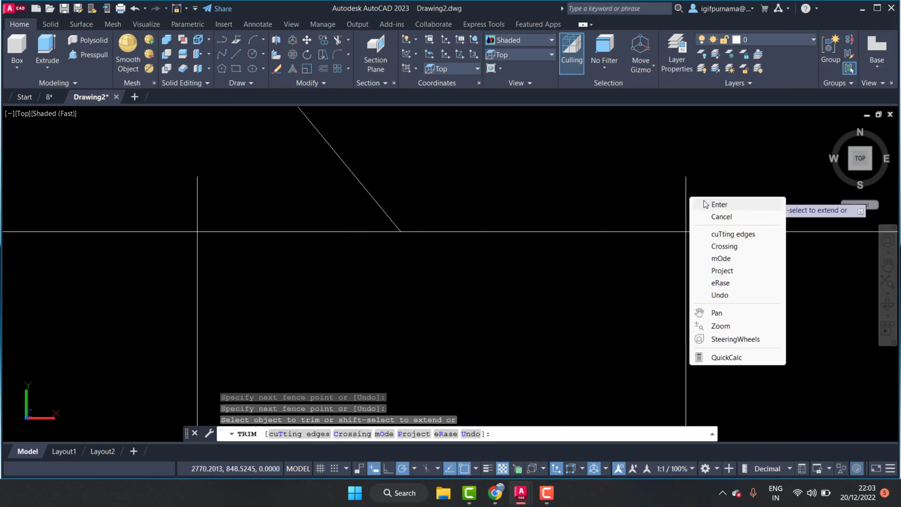
left_click(692, 201)
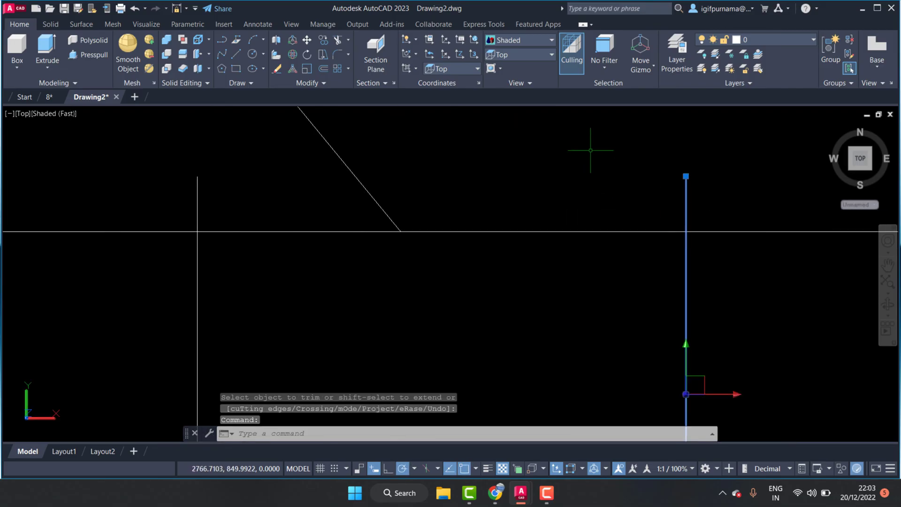
Trim another line portion in the right-hand block, then clear the horizontal-edge selection.
left_click(336, 40)
left_click(670, 195)
key("Return")
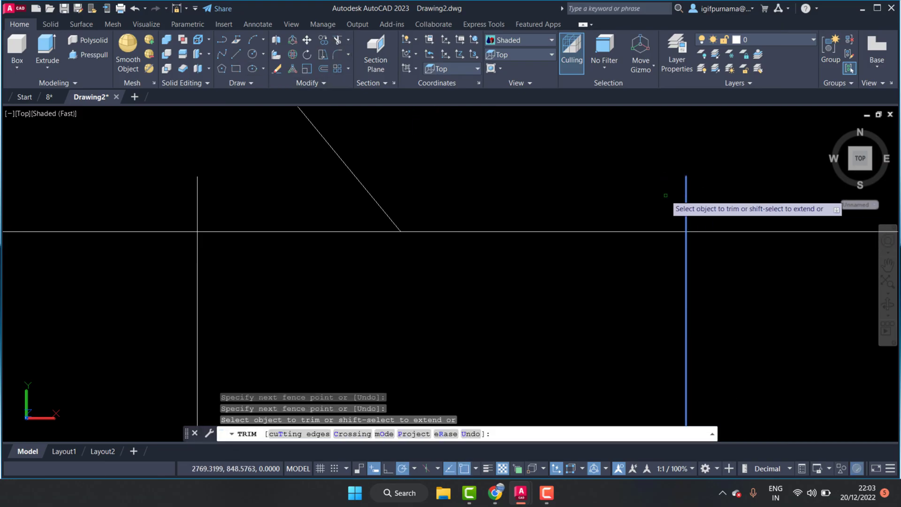
right_click(665, 195)
left_click(676, 200)
left_click(704, 232)
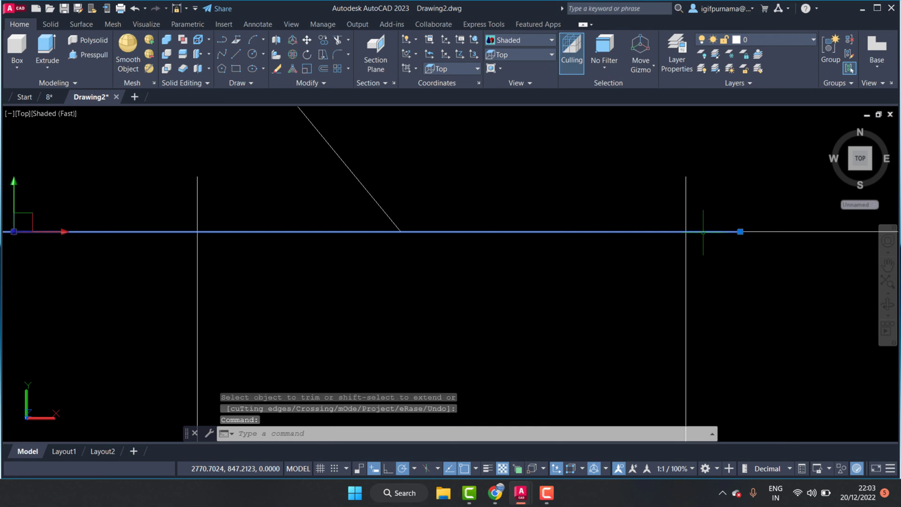
scroll(648, 239, "down", 4)
scroll(704, 248, "down", 2)
scroll(704, 249, "up", 2)
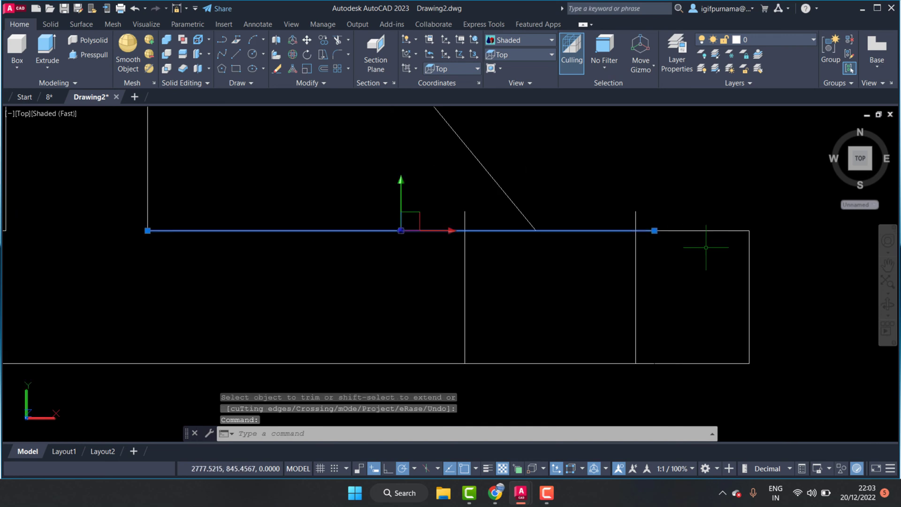
scroll(704, 248, "down", 4)
scroll(685, 240, "up", 3)
key("Escape")
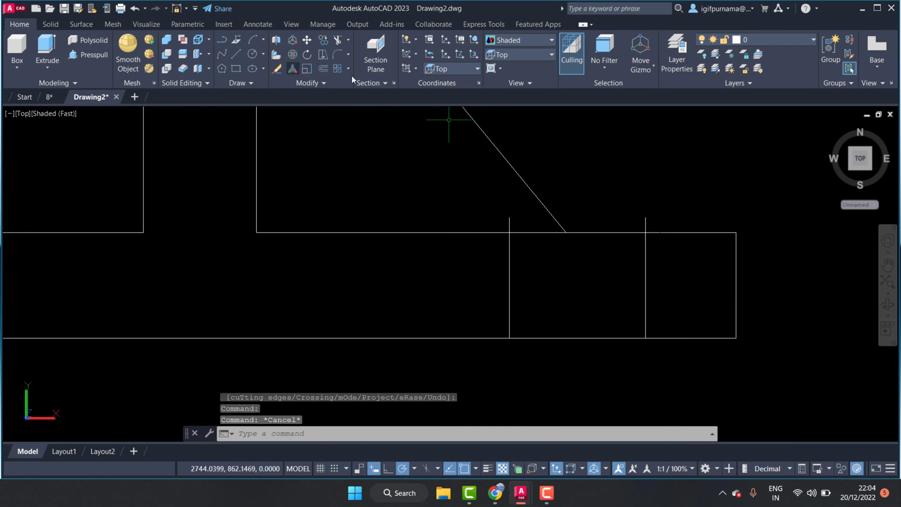
Using all lines as cutting edges, cut both vertical lines above the base edge.
left_click(337, 40)
scroll(610, 206, "up", 3)
right_click(707, 256)
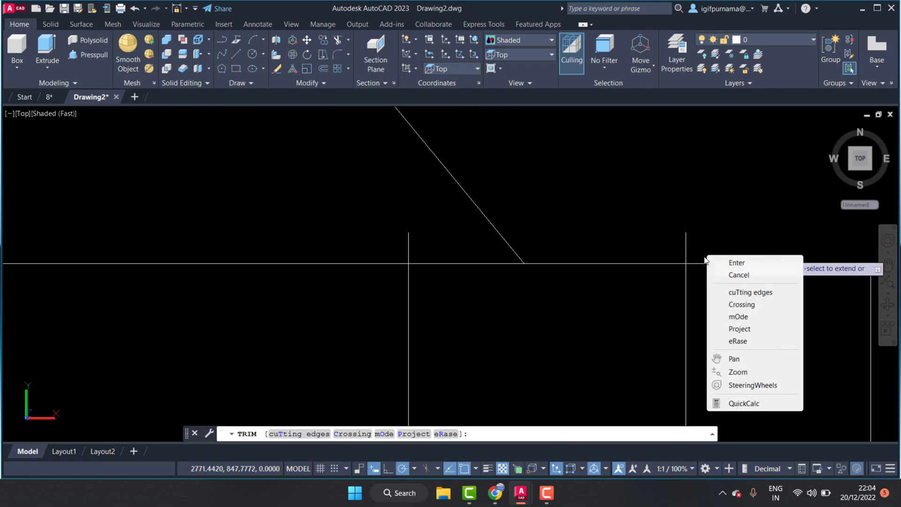
left_click(735, 263)
left_click(686, 248)
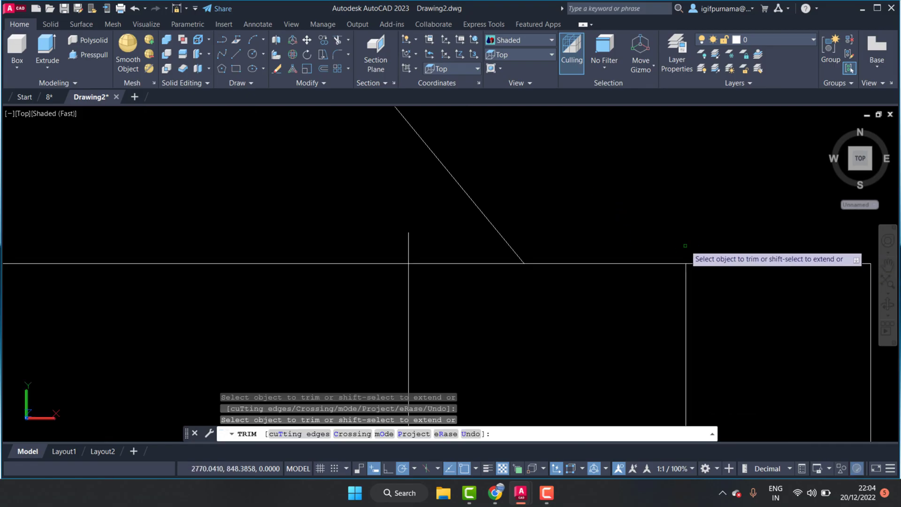
left_click(411, 246)
right_click(432, 242)
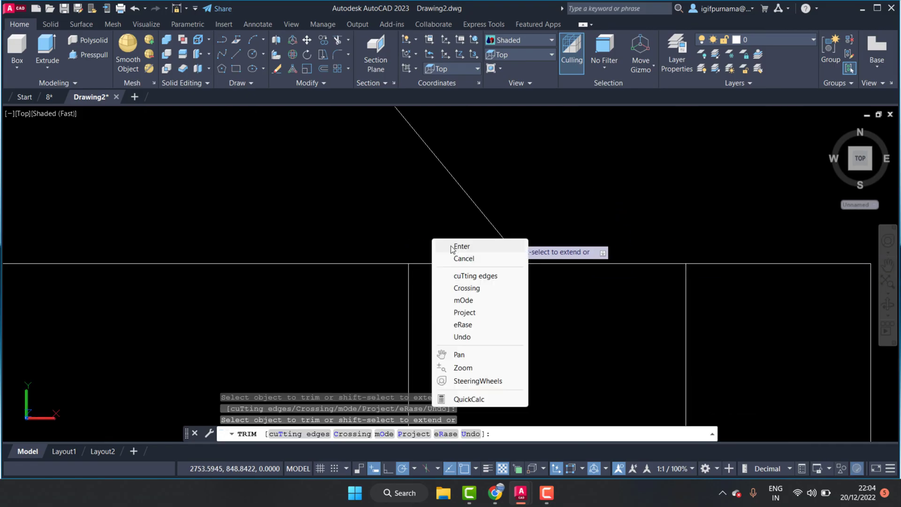
left_click(463, 246)
scroll(610, 246, "down", 4)
scroll(670, 249, "down", 2)
scroll(670, 263, "up", 2)
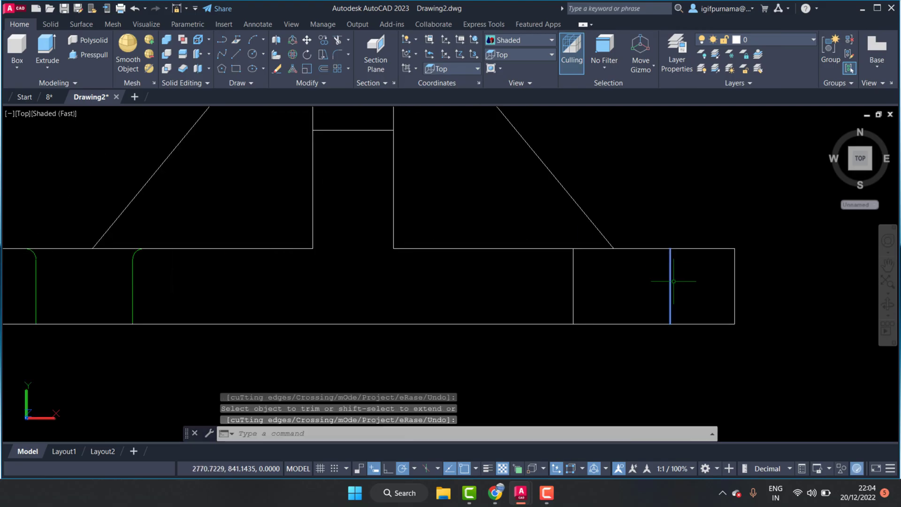
scroll(669, 282, "down", 2)
scroll(699, 289, "up", 3)
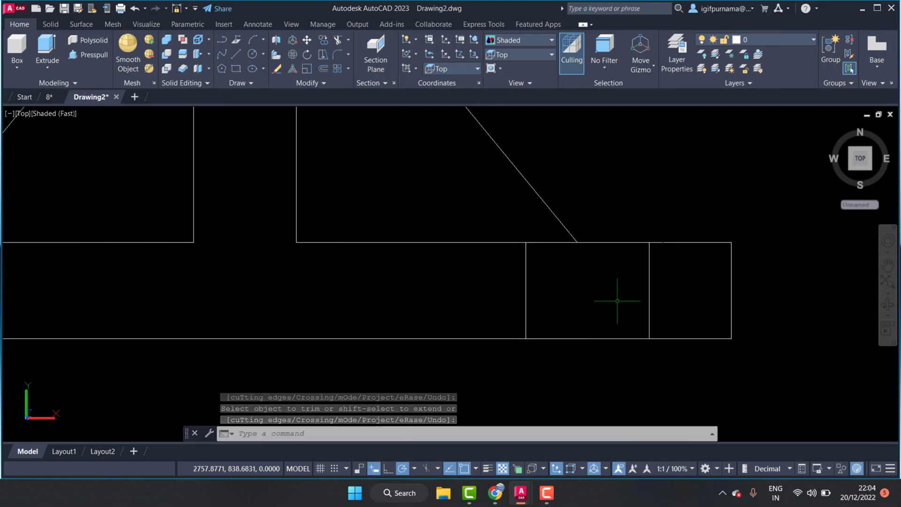
scroll(587, 282, "down", 2)
Hatch the box at the base's right end with the ANSI31 pattern in Magenta.
scroll(582, 293, "down", 4)
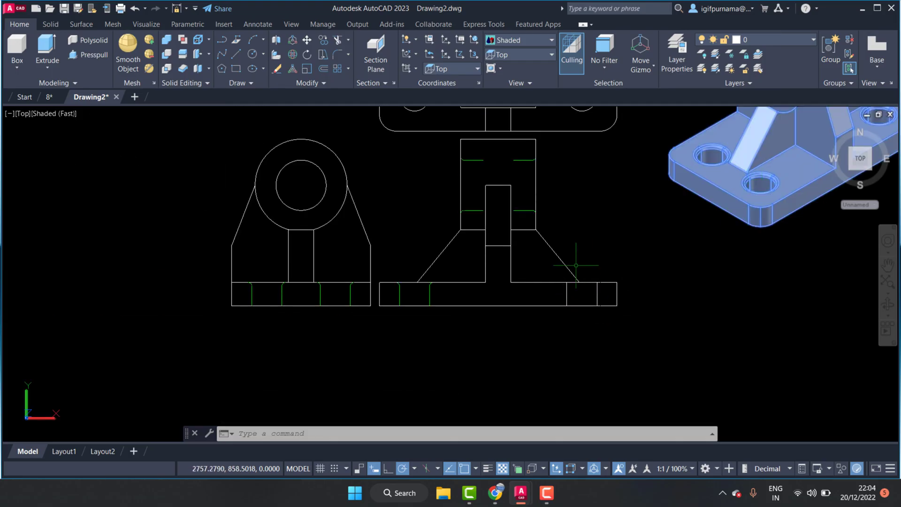
scroll(576, 265, "up", 3)
scroll(633, 312, "up", 2)
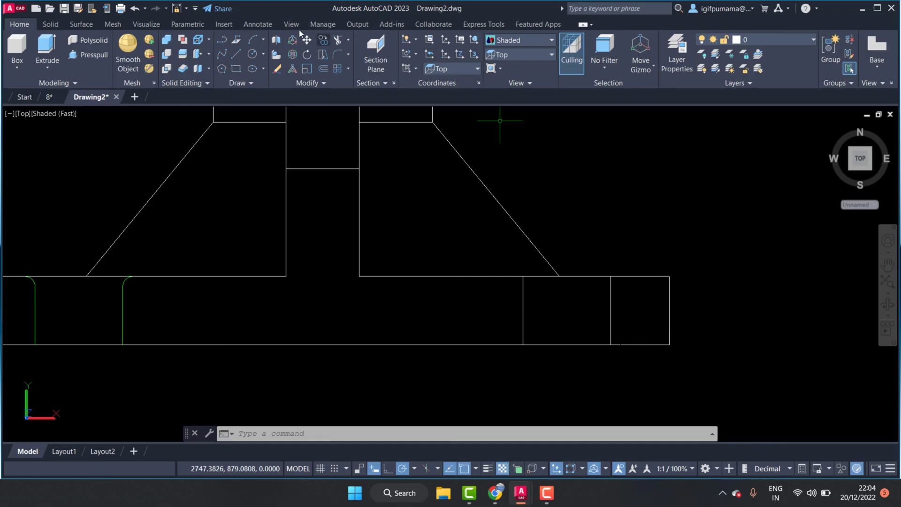
left_click(325, 84)
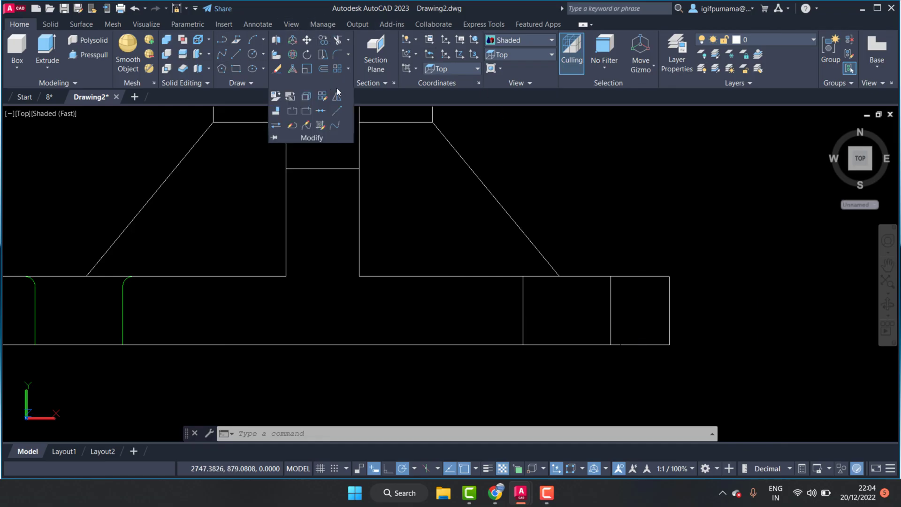
left_click(256, 85)
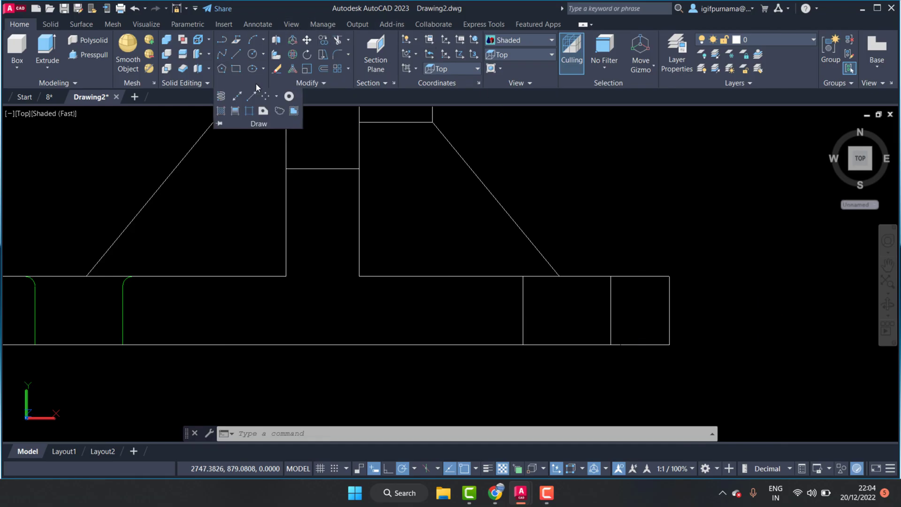
left_click(226, 110)
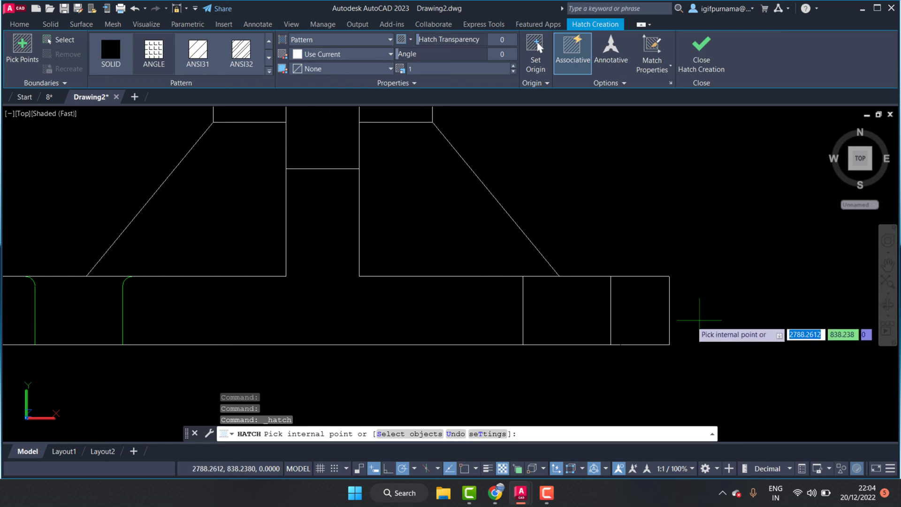
left_click(645, 321)
left_click(195, 66)
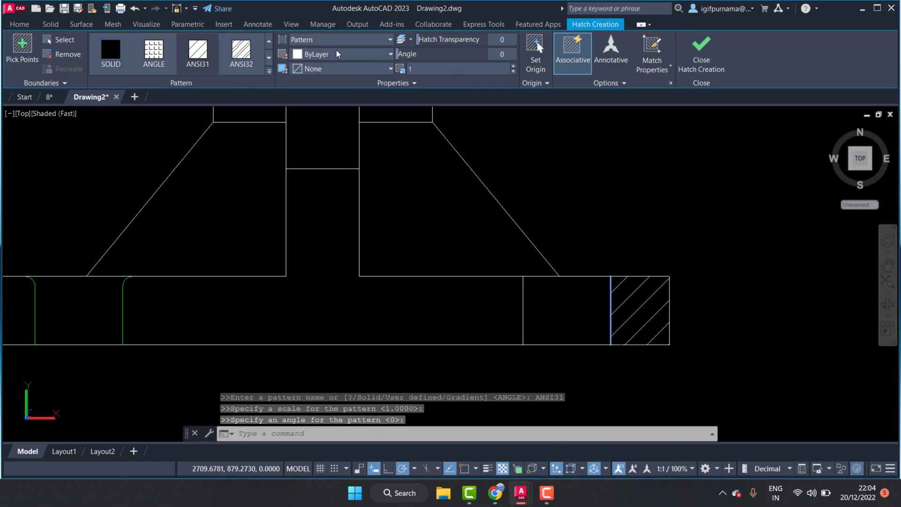
left_click(377, 56)
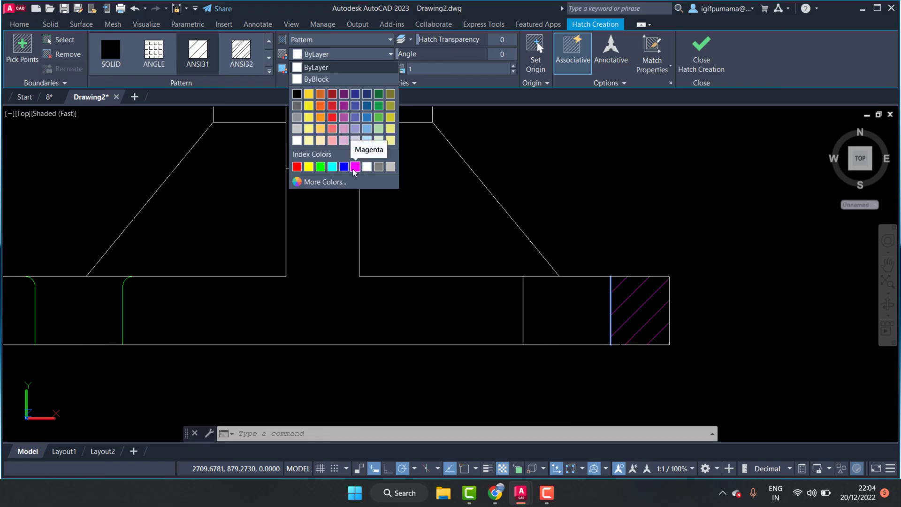
left_click(355, 167)
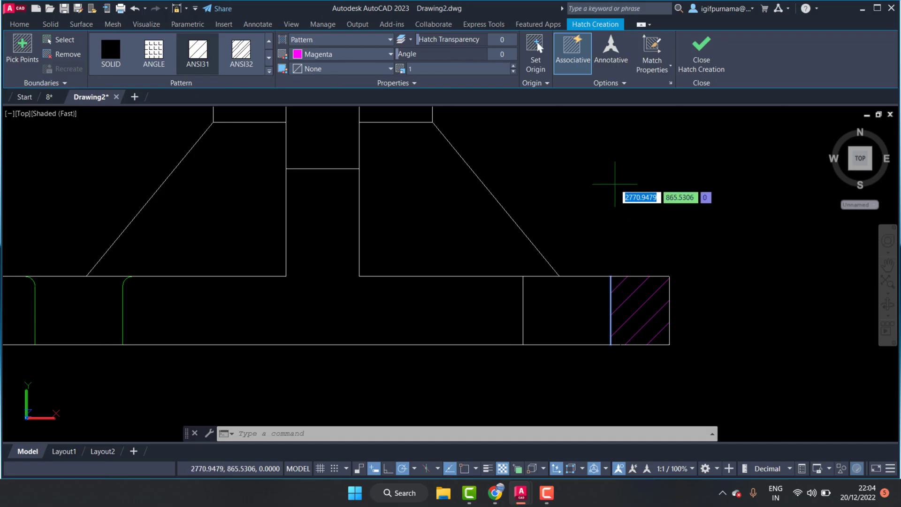
key("Return")
scroll(630, 161, "down", 1)
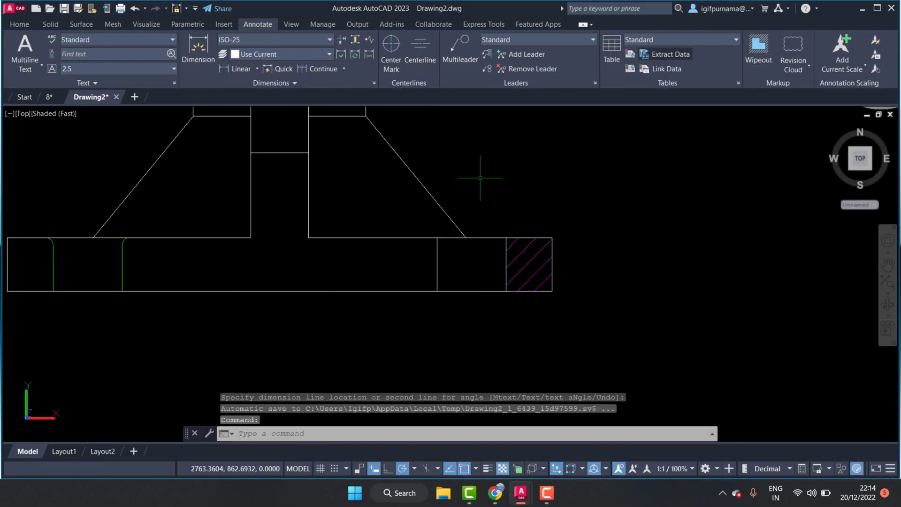
scroll(610, 239, "down", 1)
scroll(587, 248, "down", 1)
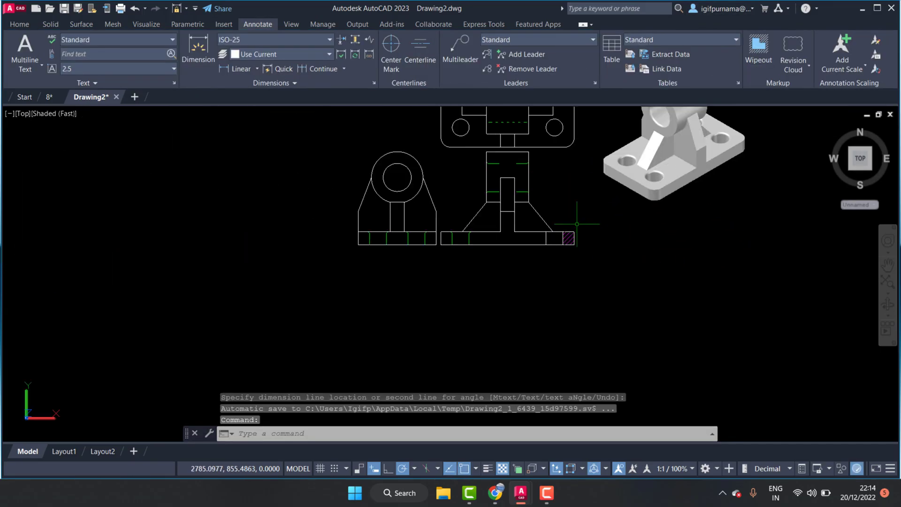
scroll(580, 246, "down", 1)
scroll(561, 244, "up", 4)
scroll(610, 245, "up", 2)
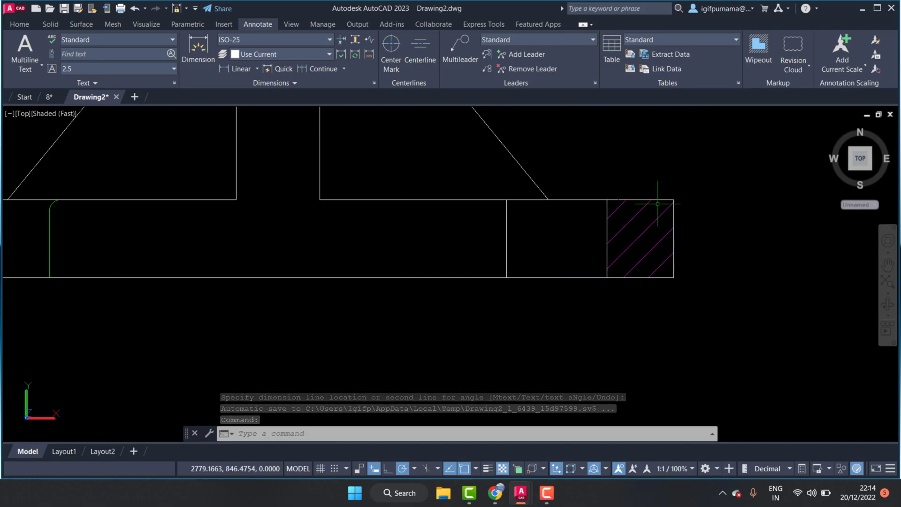
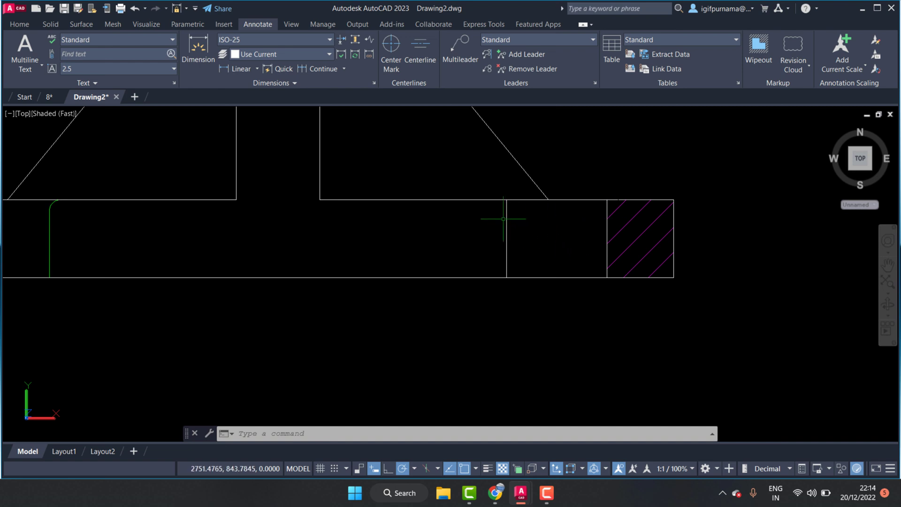
Start a linear dimension between the two corners spanning the hole width beside the hatched section.
left_click(201, 44)
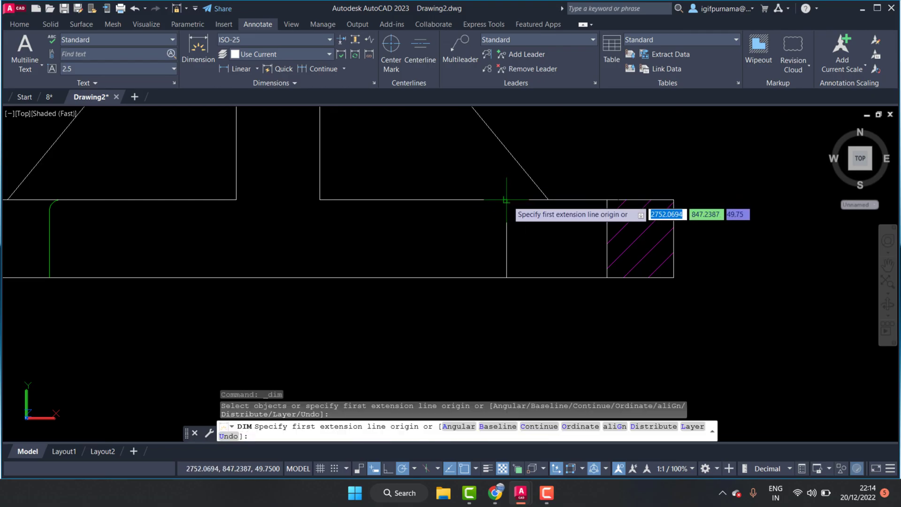
left_click(507, 199)
left_click(608, 199)
scroll(594, 164, "down", 2)
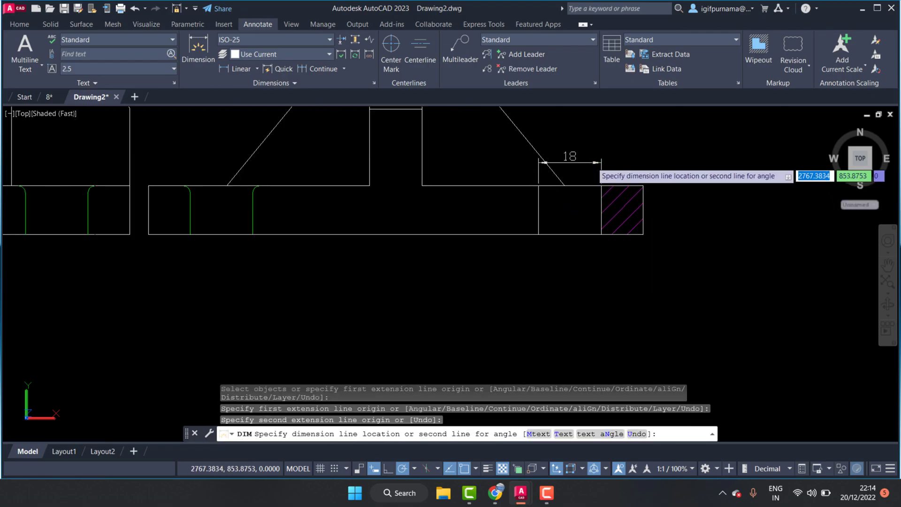
scroll(594, 164, "up", 1)
scroll(591, 164, "up", 2)
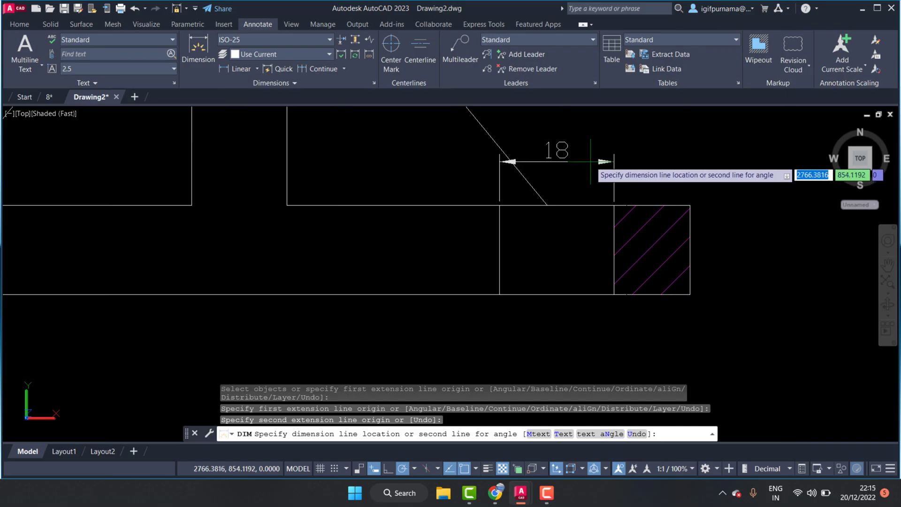
Override the dimension text with %%c18 and place the Ø18 dimension above the section.
type("t")
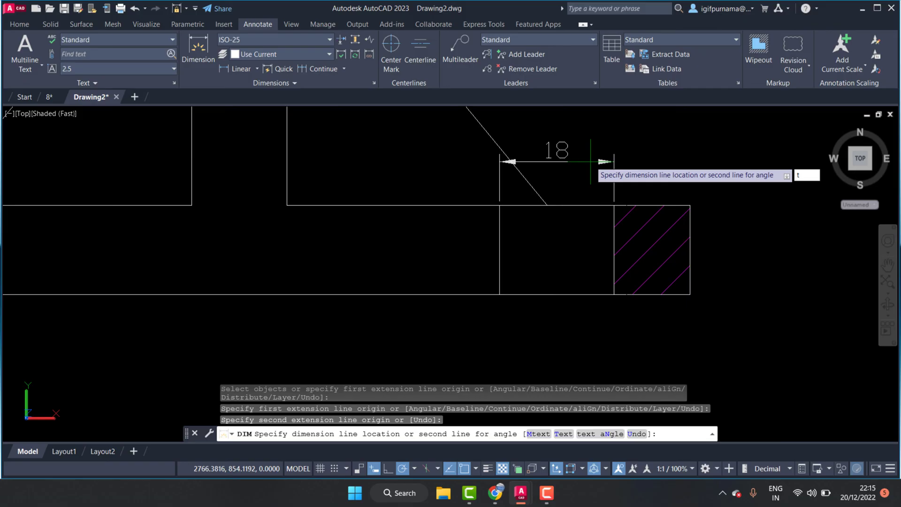
key("Return")
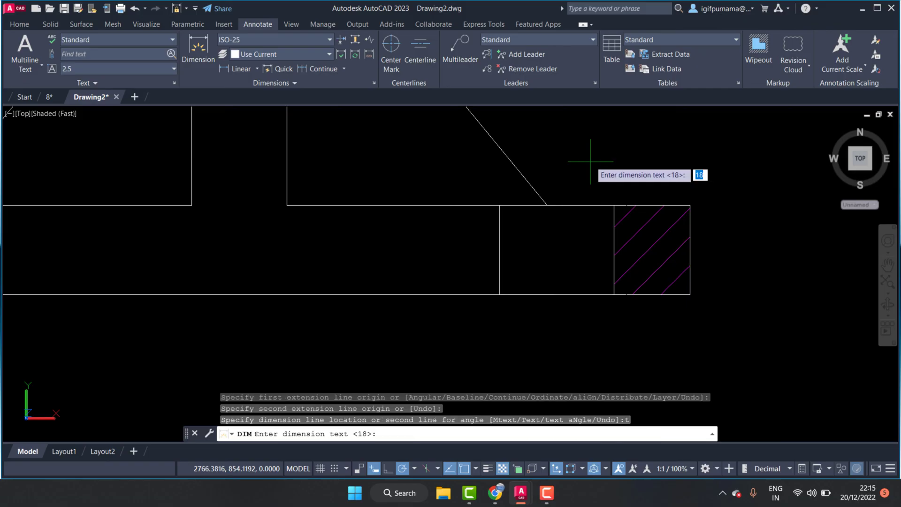
type("%%c")
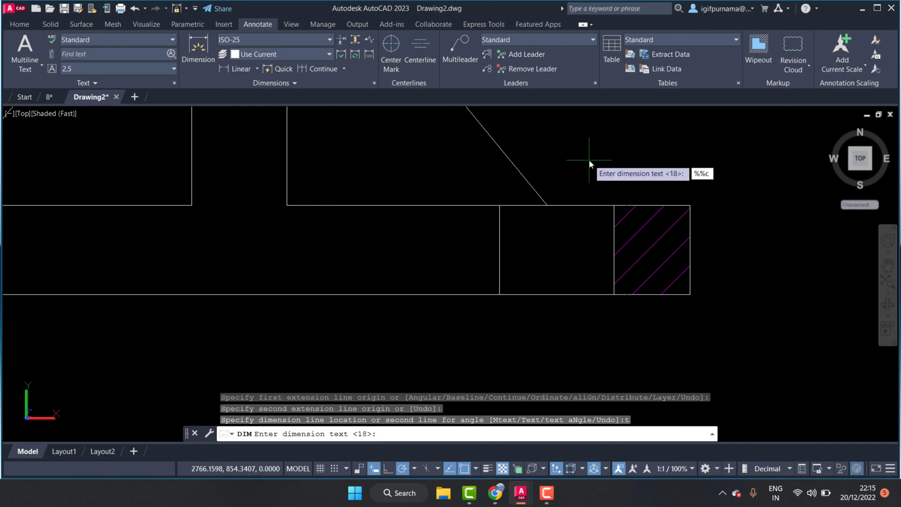
type("1")
type("8")
key("Return")
left_click(582, 160)
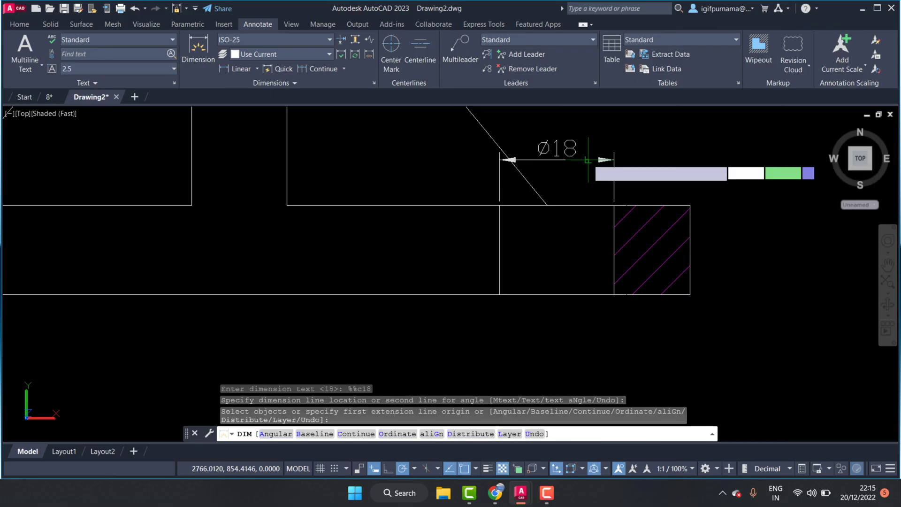
key("Return")
Window-select the new Ø18 dimension, clear the selection and bring up the Home tools.
left_click(542, 173)
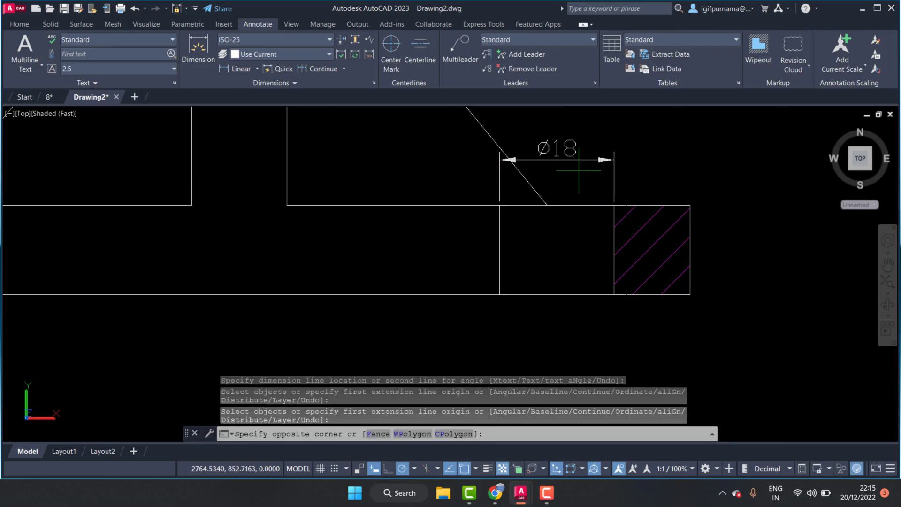
left_click(507, 137)
key("Escape")
key("alt+h")
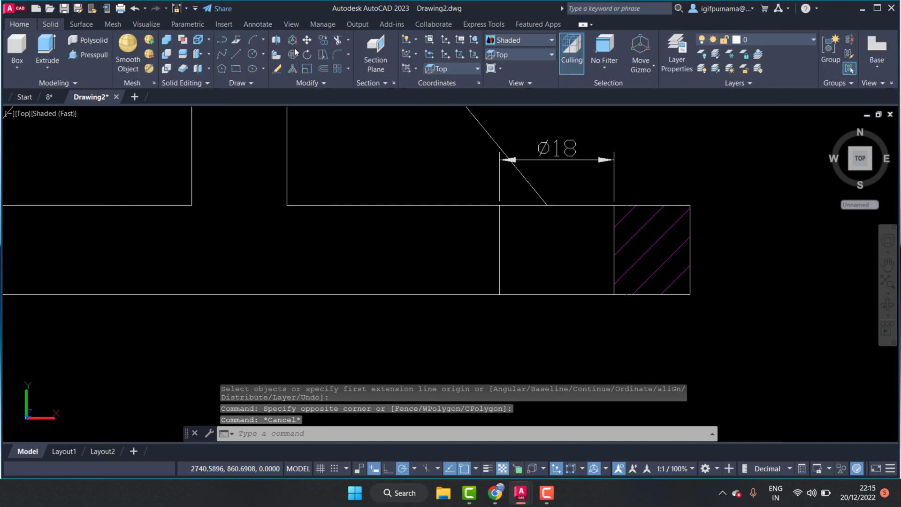
Create a new layer, Layer1, with magenta colour in Layer Properties.
left_click(676, 54)
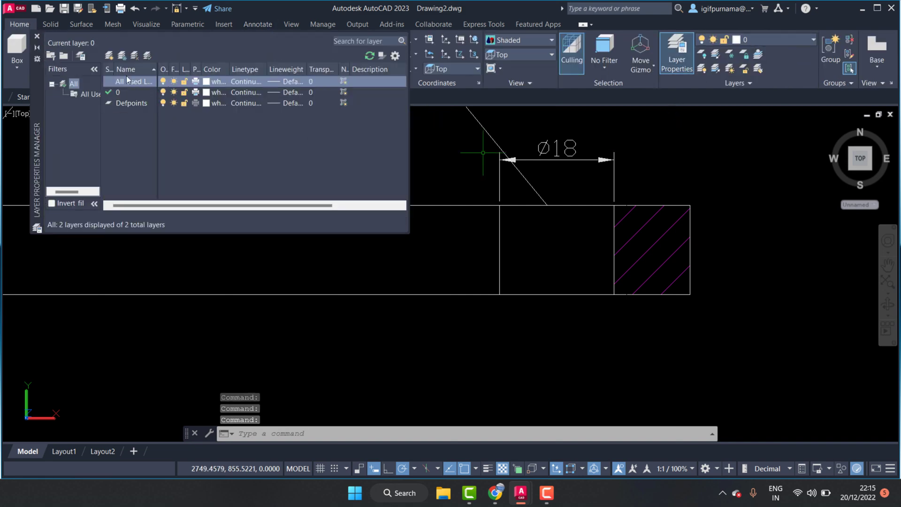
left_click(109, 56)
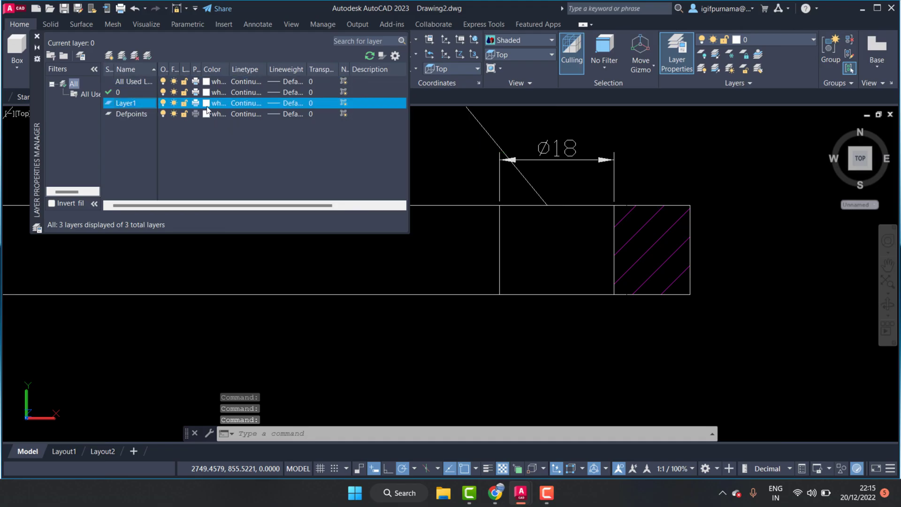
left_click(206, 103)
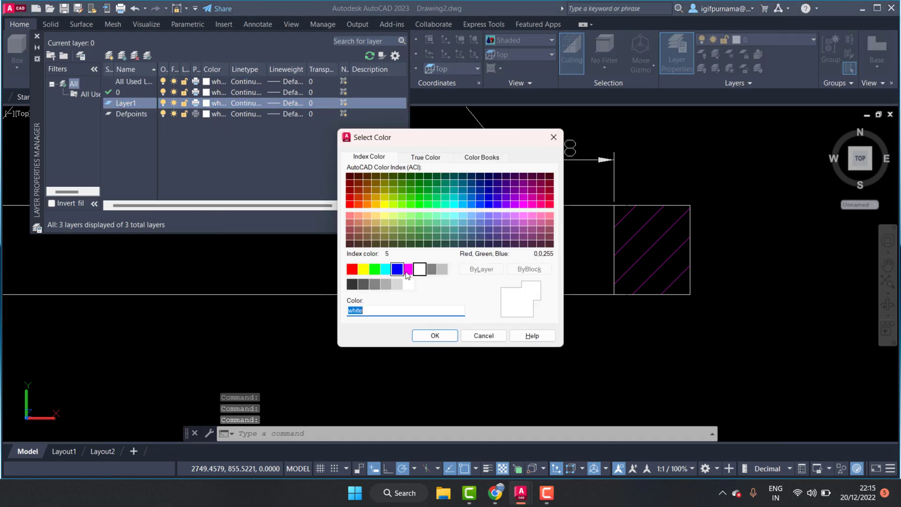
left_click(408, 269)
left_click(438, 336)
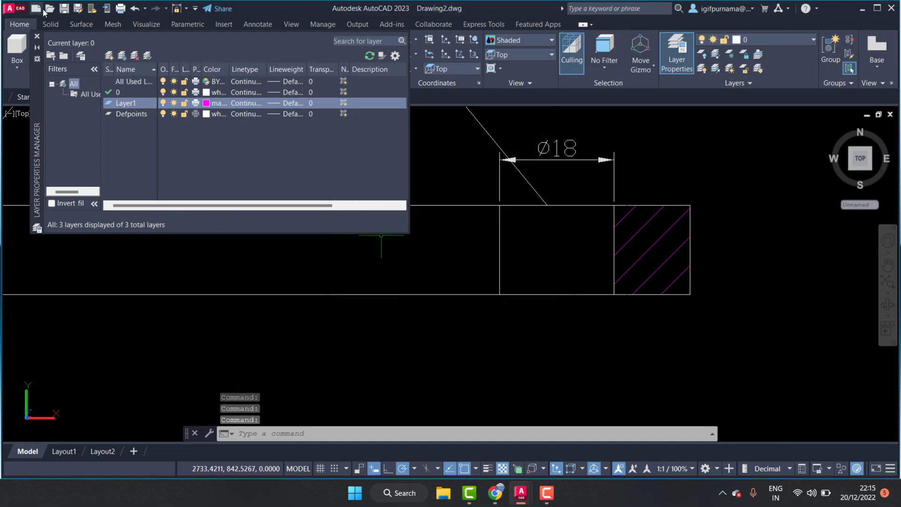
left_click(37, 36)
Move the Ø18 dimension onto Layer1 so it shows magenta.
key("Escape")
left_click(587, 183)
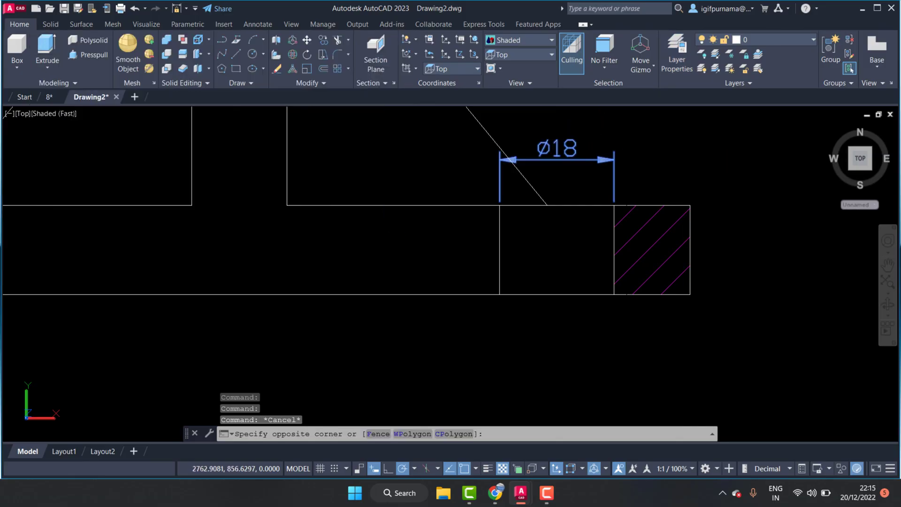
left_click(639, 125)
left_click(758, 40)
left_click(759, 81)
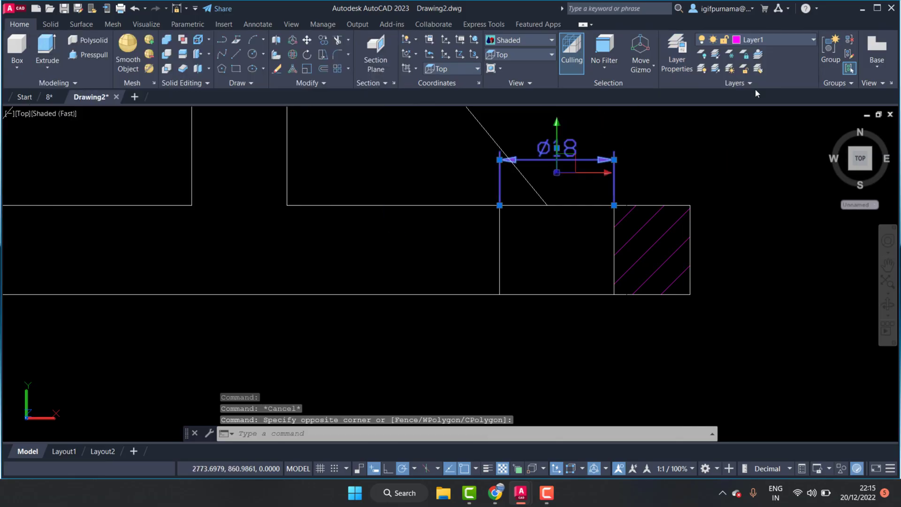
key("Escape")
scroll(657, 197, "down", 3)
scroll(657, 198, "down", 2)
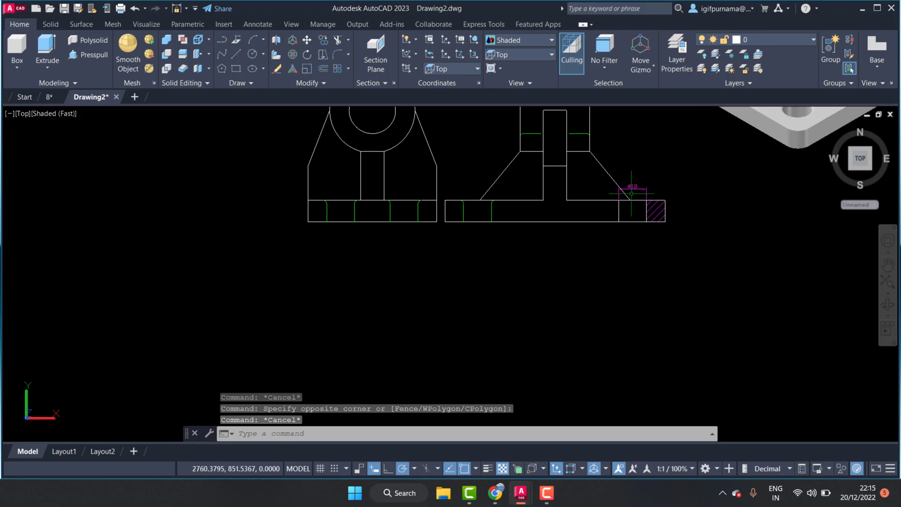
scroll(626, 194, "down", 2)
scroll(619, 197, "up", 2)
scroll(608, 203, "down", 3)
scroll(599, 209, "up", 2)
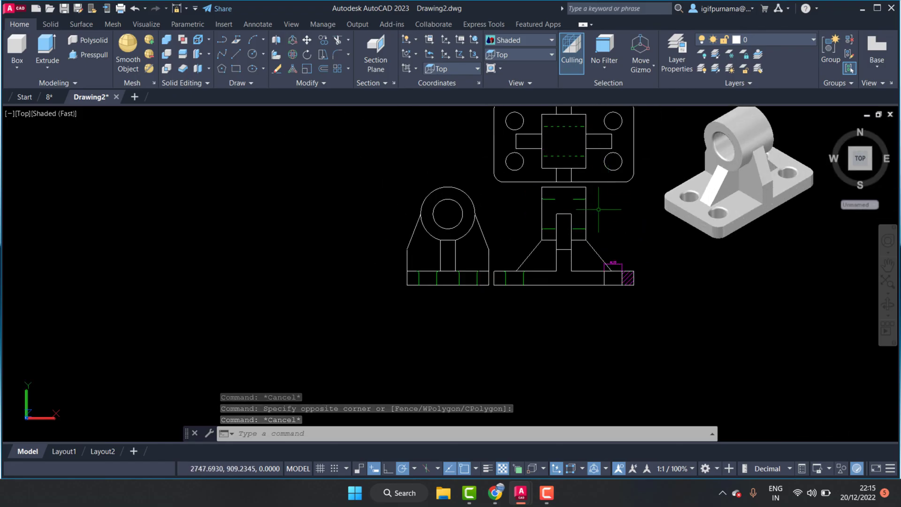
scroll(594, 206, "up", 2)
scroll(601, 202, "down", 3)
scroll(610, 190, "up", 3)
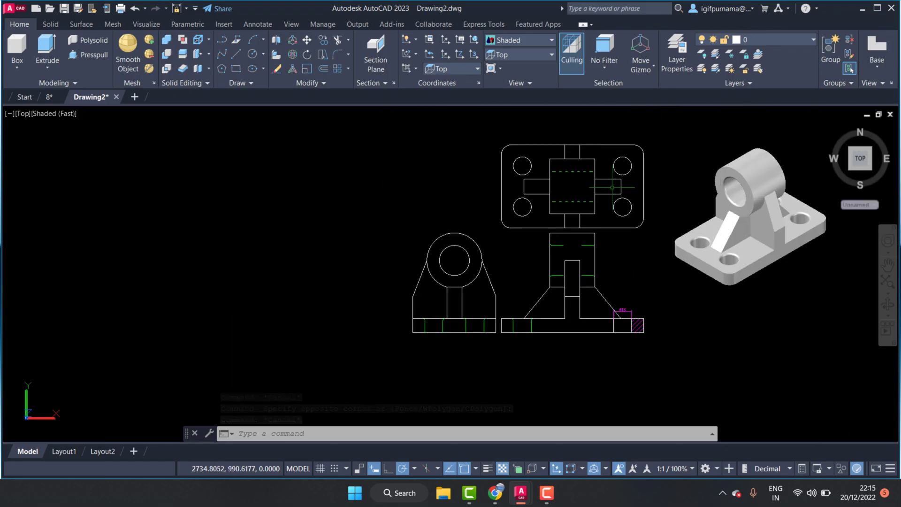
scroll(612, 188, "up", 3)
Start a dimension between the ends of the hidden bore's dashed lines in the top view.
left_click(243, 29)
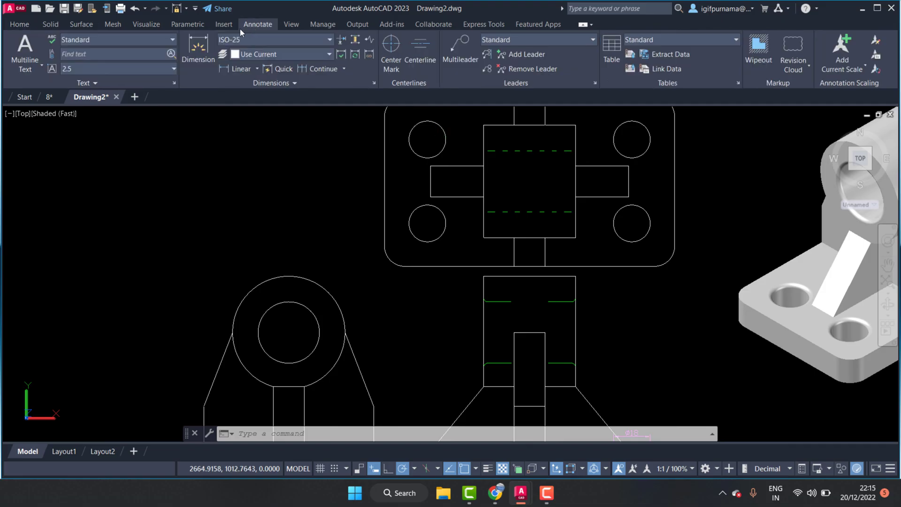
left_click(198, 50)
left_click(571, 151)
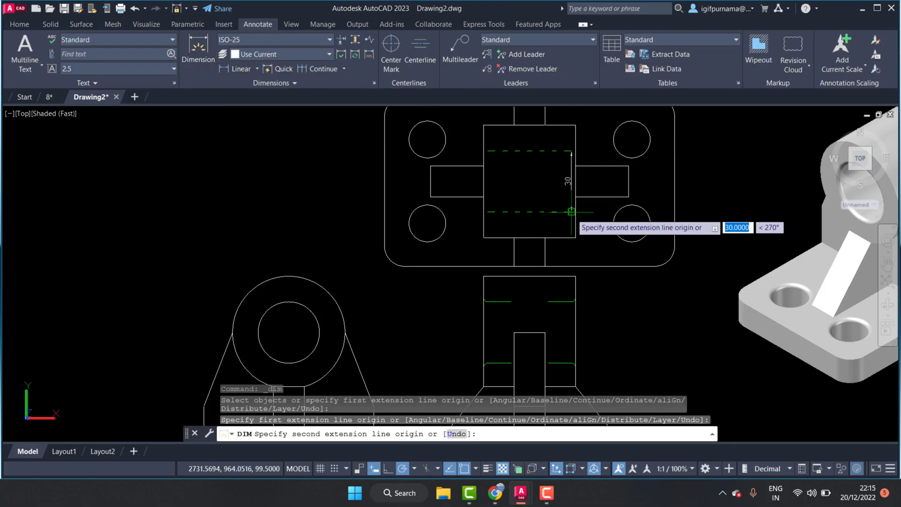
left_click(569, 212)
scroll(602, 196, "down", 2)
scroll(602, 196, "up", 3)
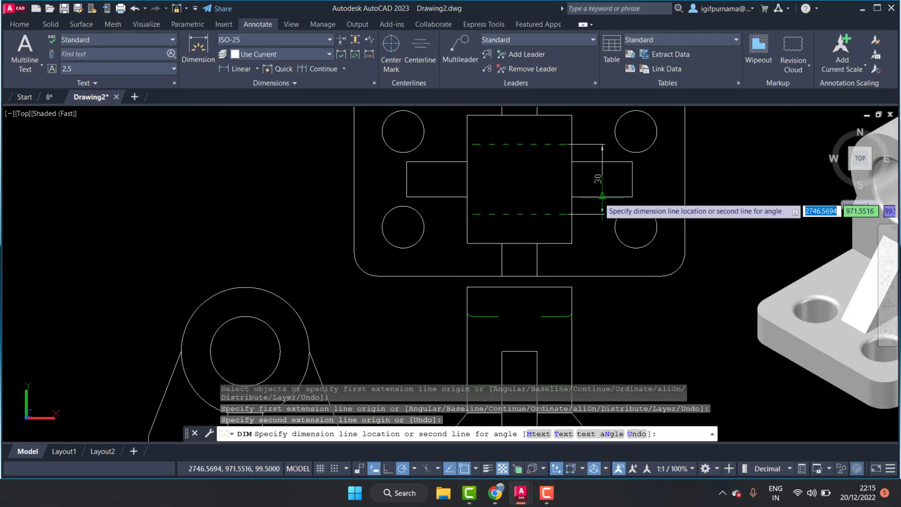
Set the dimension text to Ø30, place it right of the bore, then select it.
type("t")
key("Return")
type("%%")
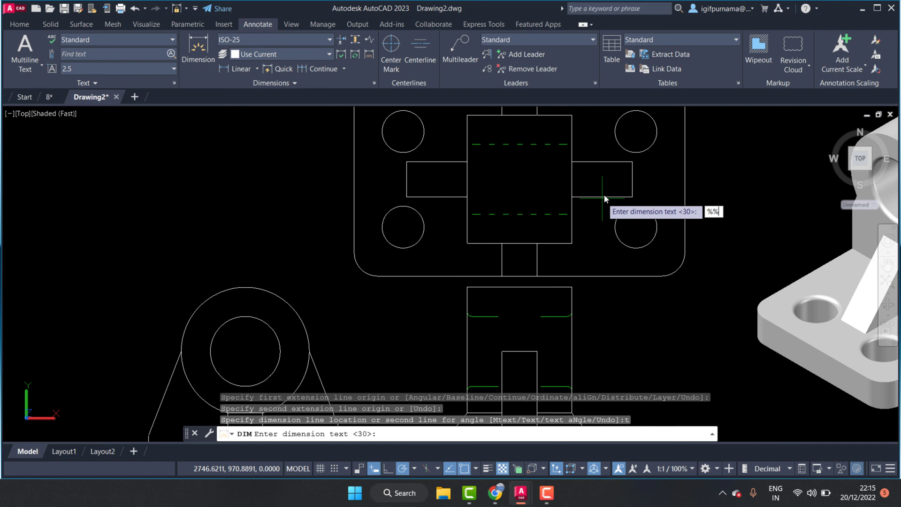
type("c")
type("30")
key("Return")
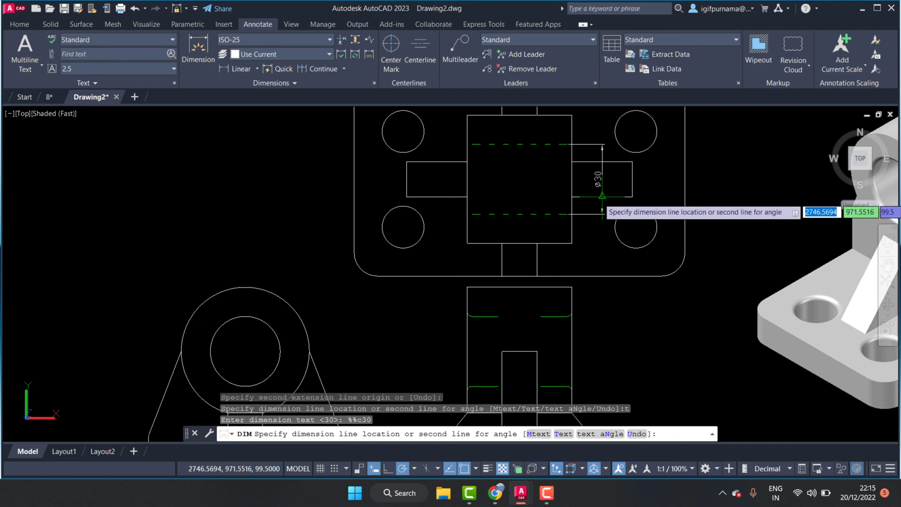
left_click(603, 196)
scroll(601, 181, "down", 2)
key("Return")
scroll(601, 180, "up", 2)
scroll(596, 177, "up", 2)
left_click(599, 181)
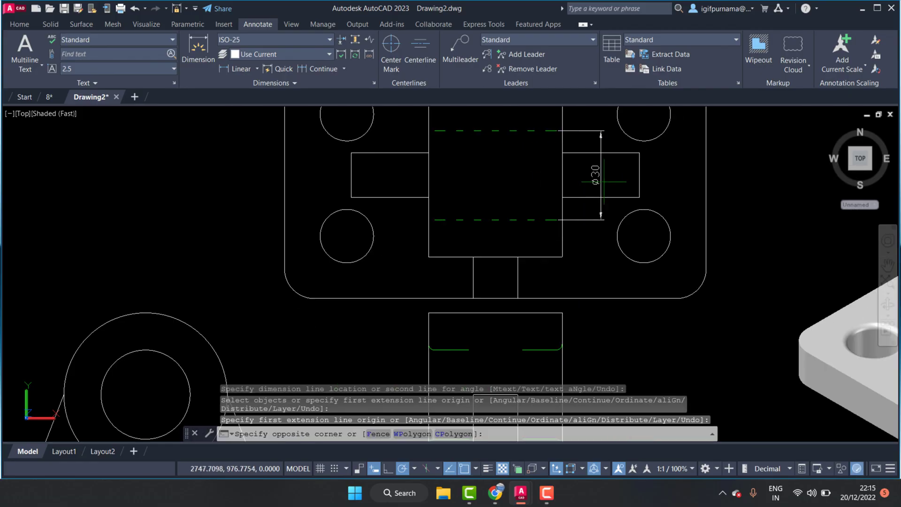
Assign the selected Ø30 dimension to magenta Layer1 via the Home Layers list.
left_click(50, 24)
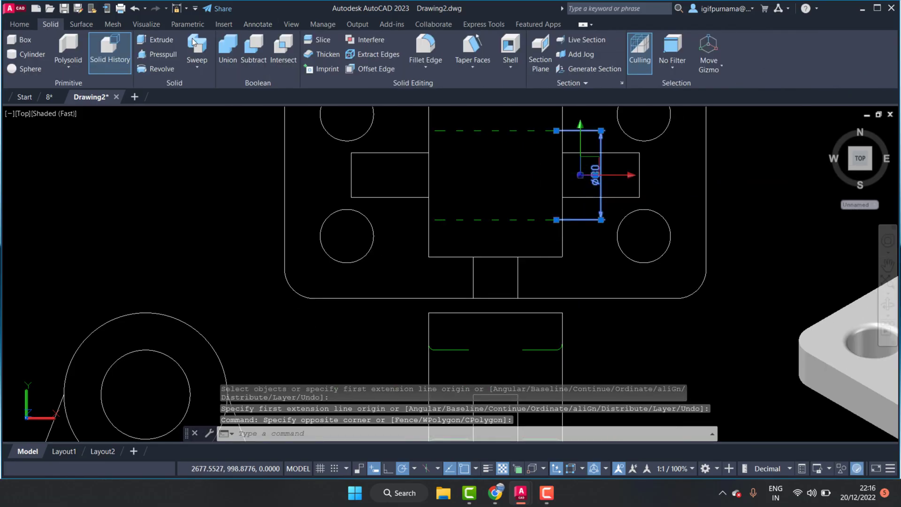
left_click(11, 24)
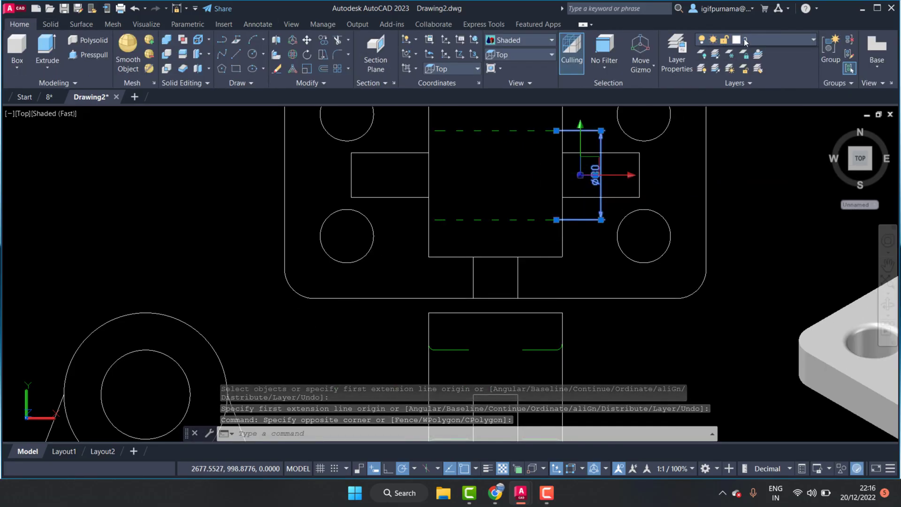
left_click(745, 38)
left_click(751, 80)
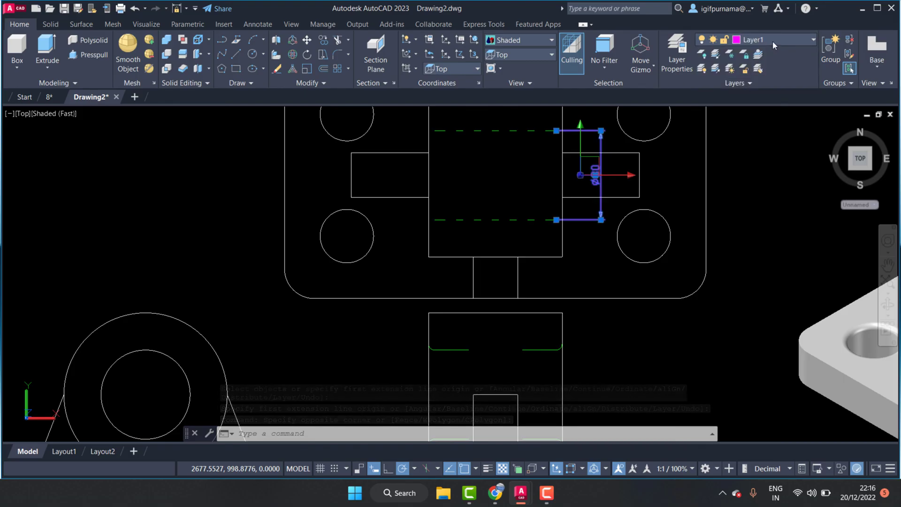
key("Escape")
scroll(606, 225, "down", 2)
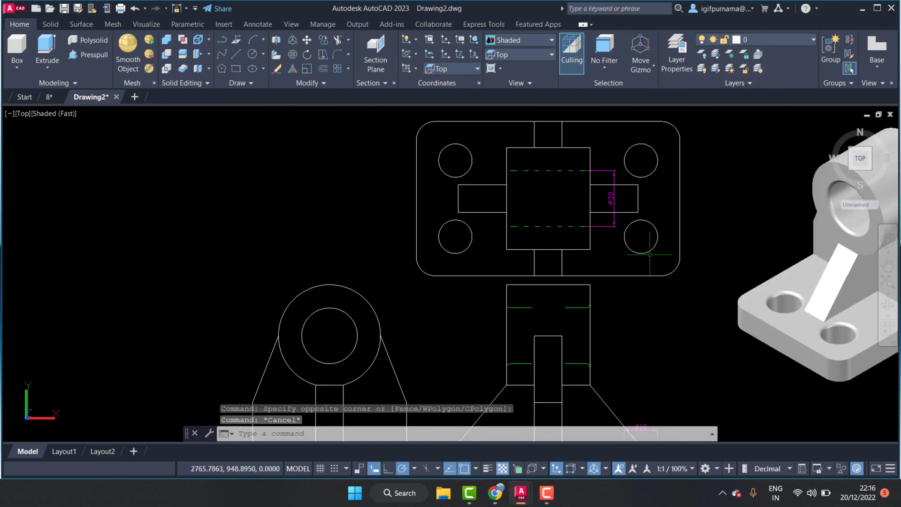
scroll(598, 225, "down", 2)
scroll(599, 225, "up", 3)
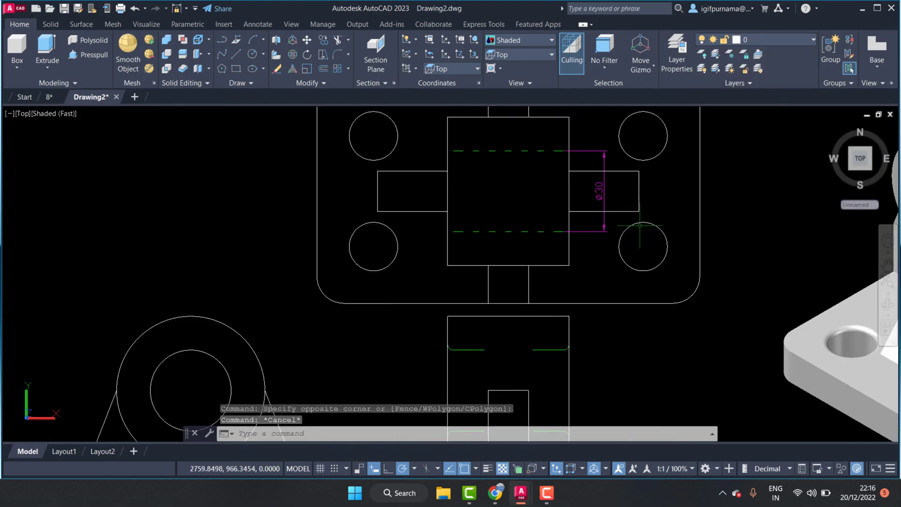
left_click(261, 23)
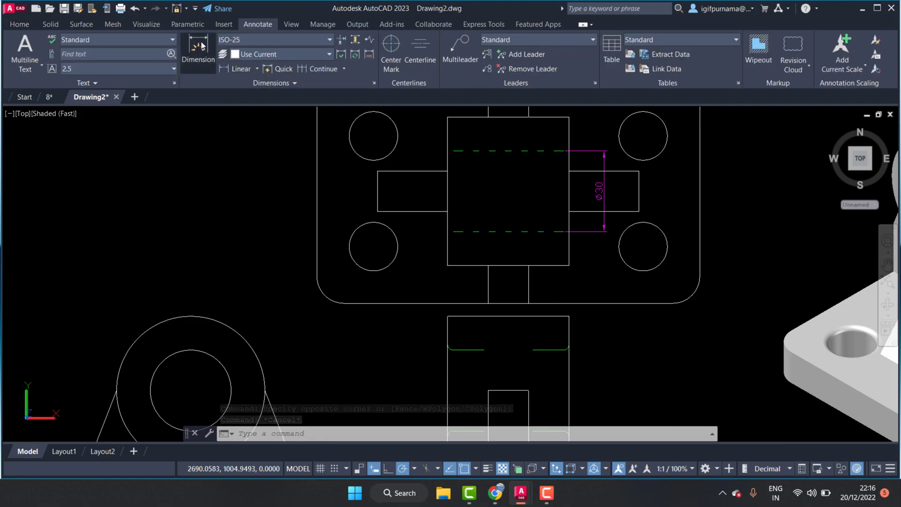
Add a Ø18 diameter dimension to the top view's lower-right hole, placed outside it.
left_click(199, 49)
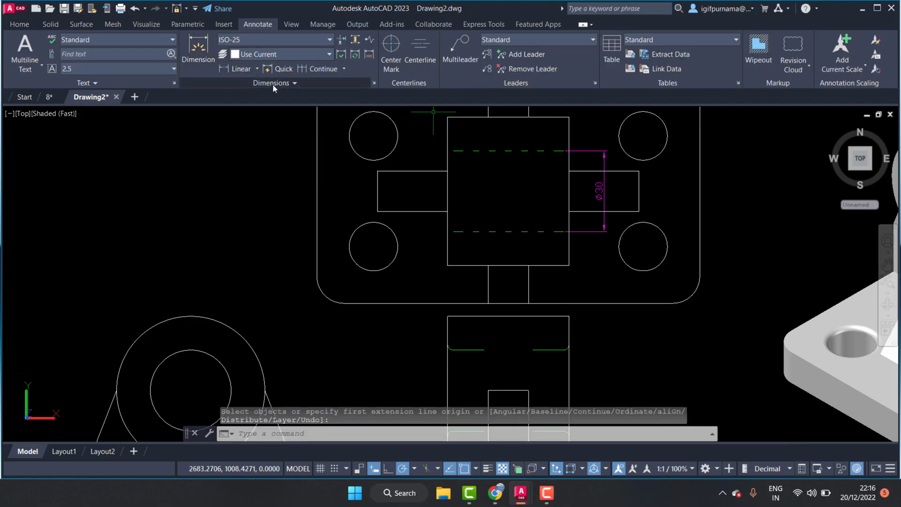
key("Escape")
left_click(257, 69)
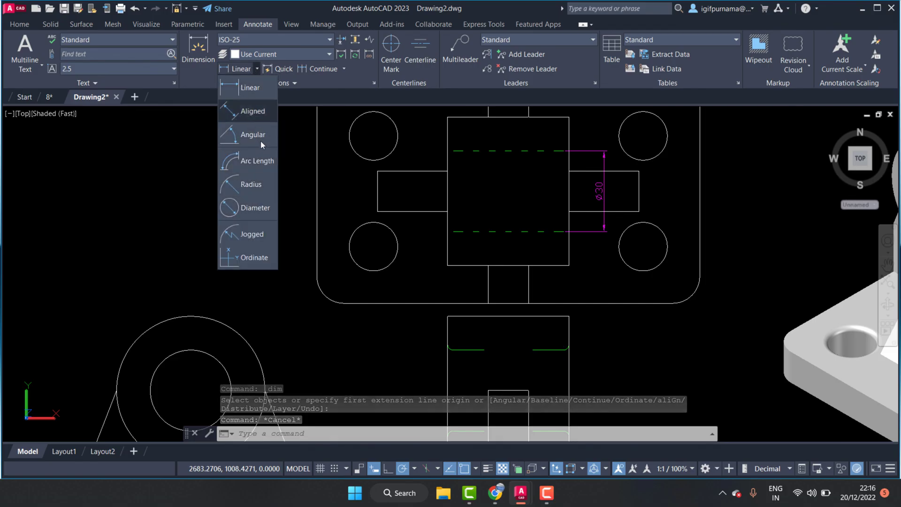
left_click(253, 207)
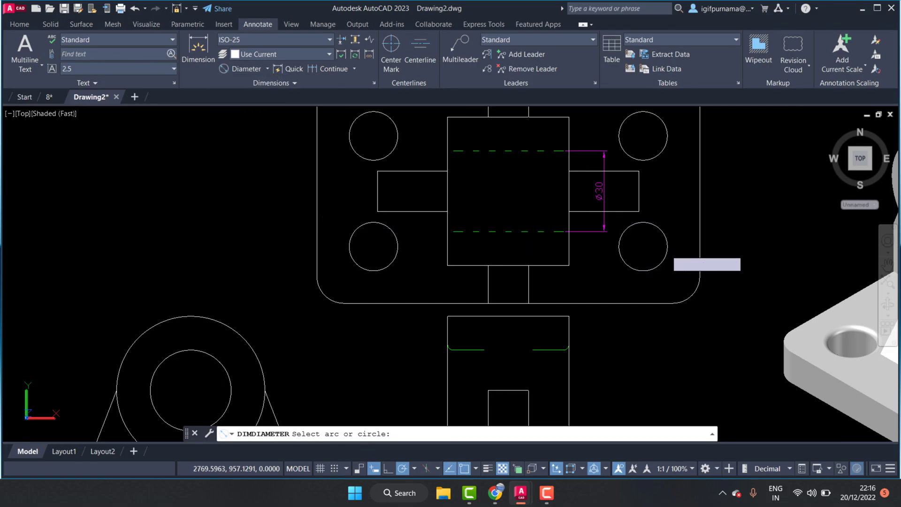
left_click(669, 246)
left_click(743, 248)
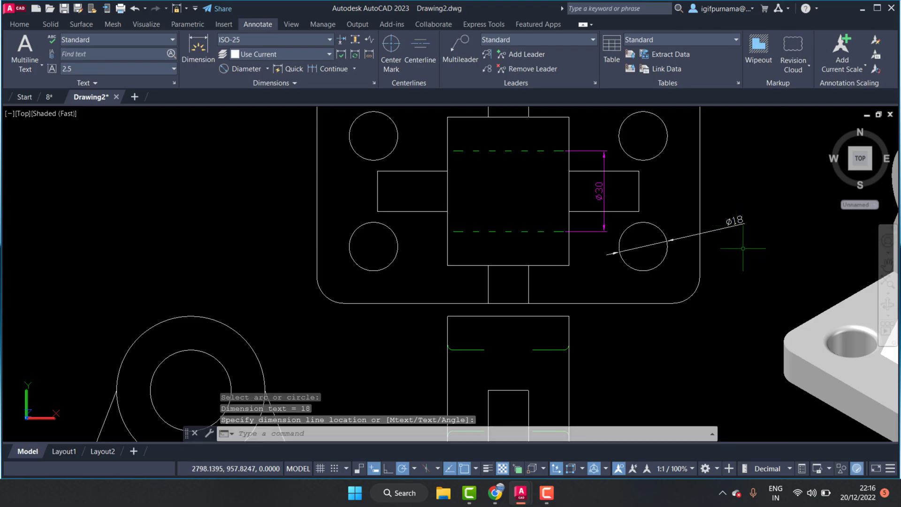
Move the new Ø18 diameter dimension onto magenta Layer1.
left_click(605, 261)
left_click(813, 202)
left_click(22, 24)
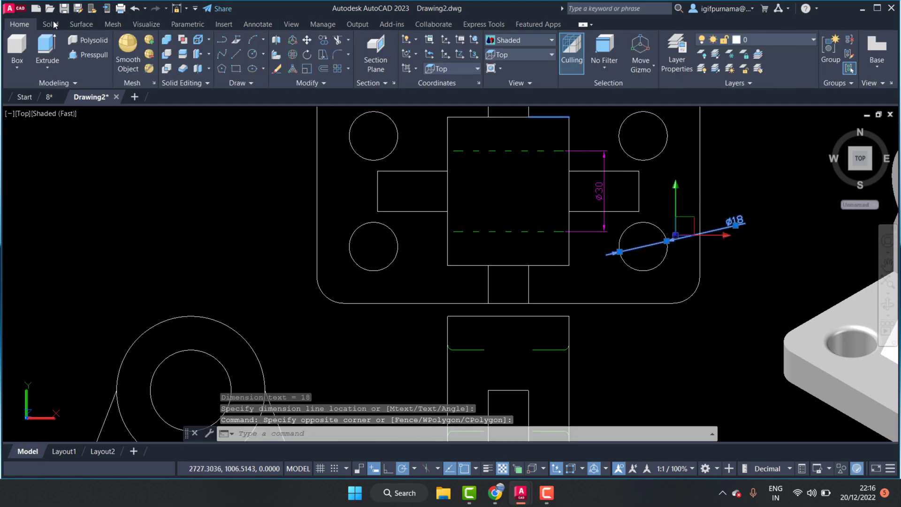
left_click(763, 41)
left_click(762, 81)
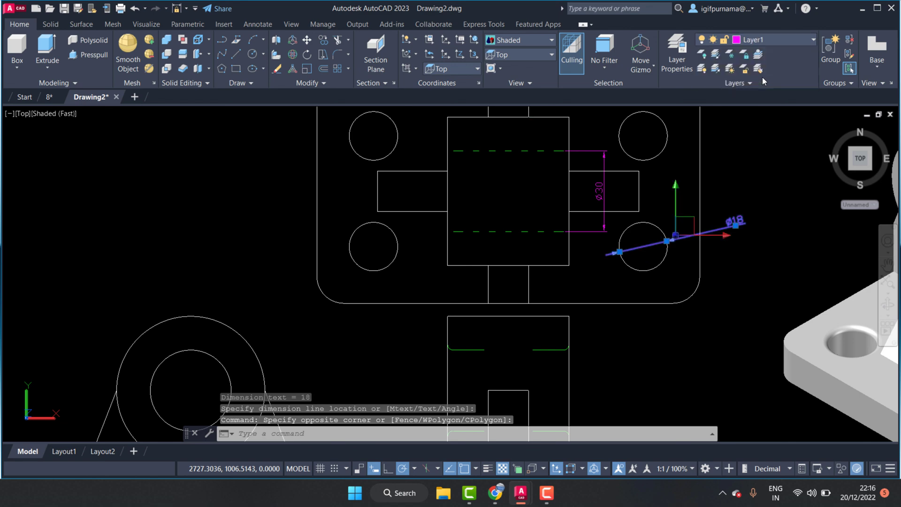
key("Escape")
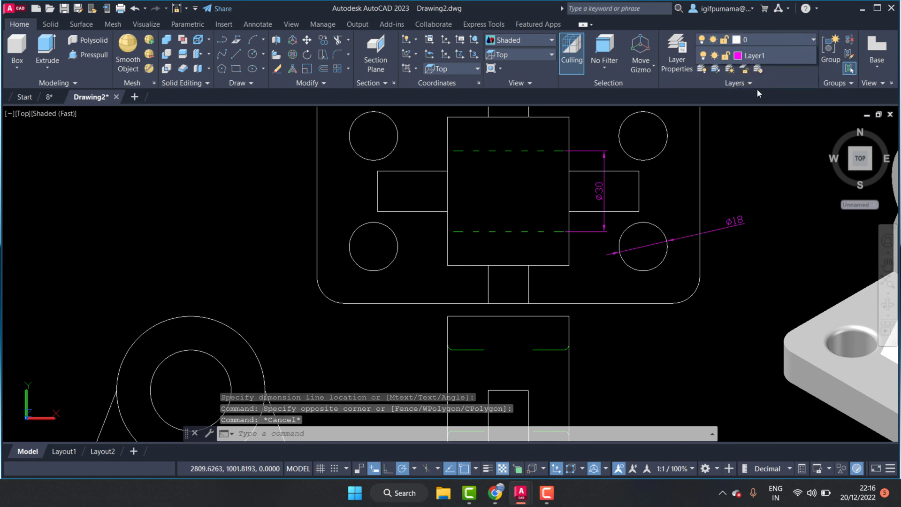
Make magenta Layer1 the current layer.
left_click(775, 40)
left_click(751, 71)
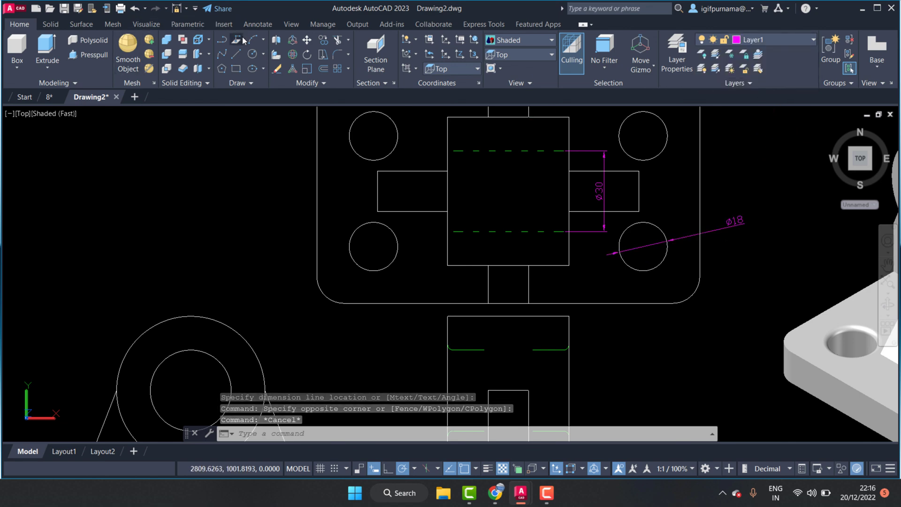
left_click(258, 24)
scroll(667, 246, "down", 2)
scroll(662, 223, "down", 3)
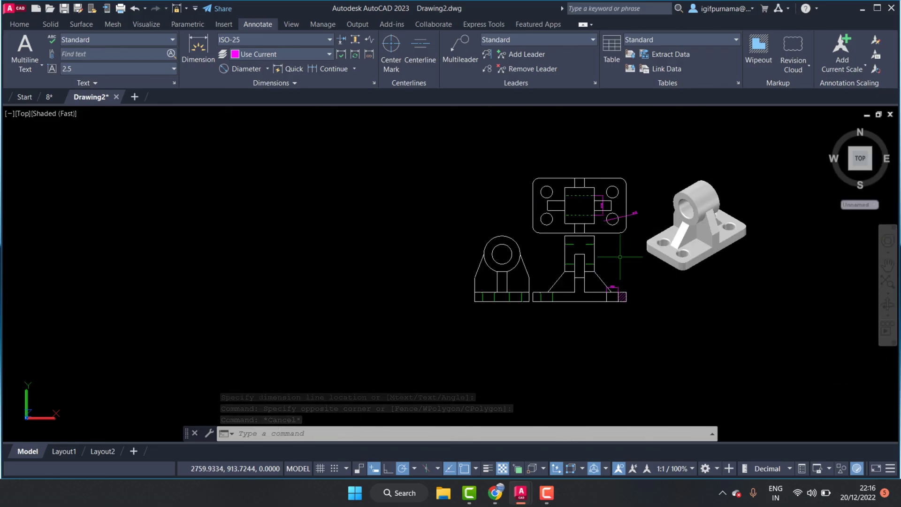
scroll(587, 305, "up", 2)
scroll(376, 245, "down", 1)
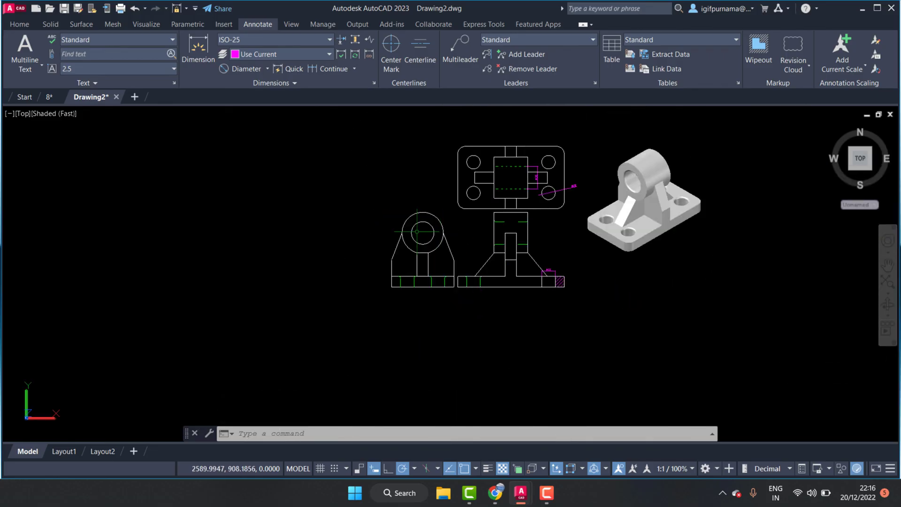
scroll(422, 198, "up", 1)
scroll(596, 149, "up", 3)
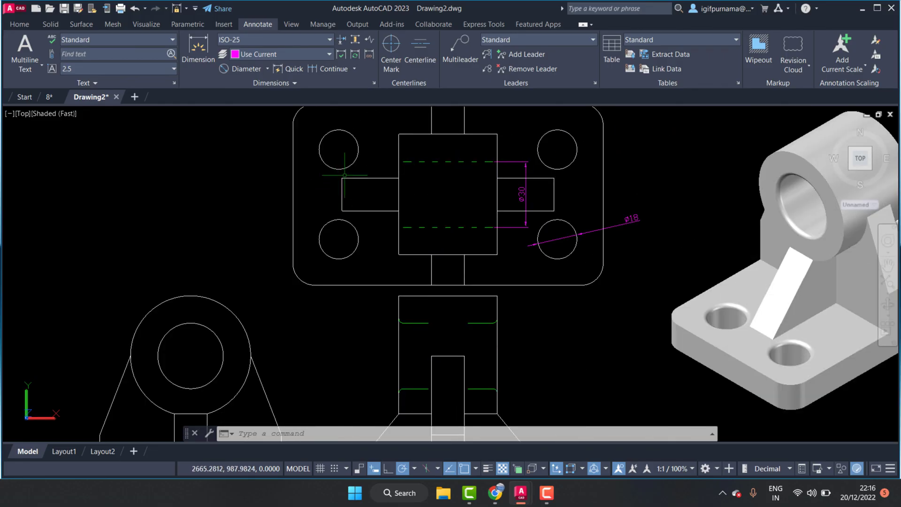
Start a vertical dimension between the top-right and bottom-right points of the central block.
left_click(25, 27)
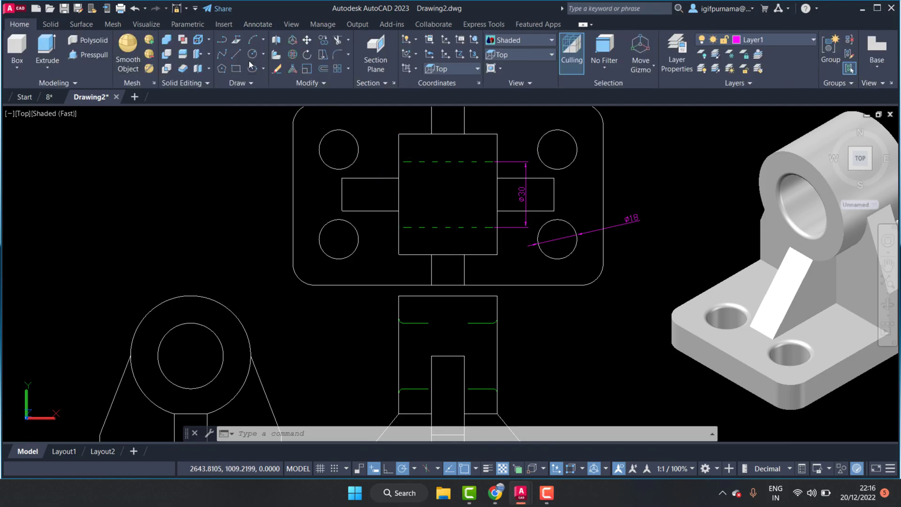
left_click(258, 24)
left_click(198, 50)
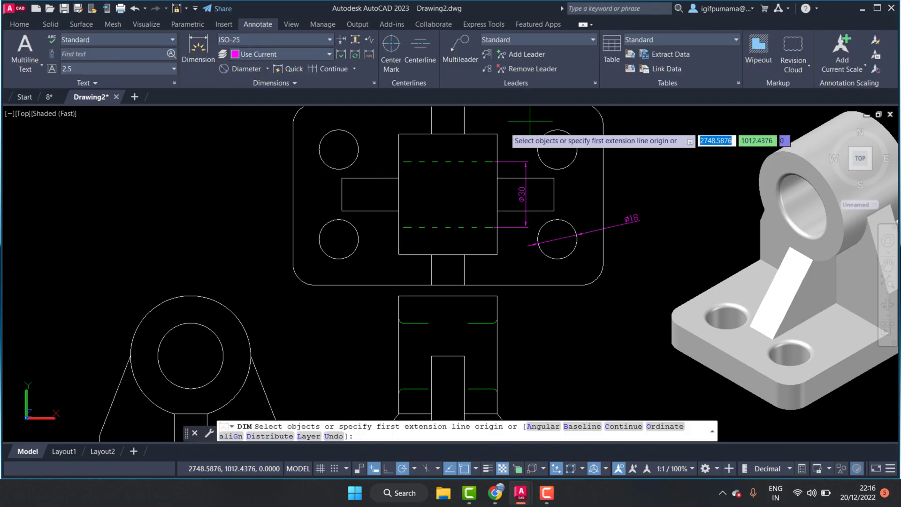
left_click(497, 134)
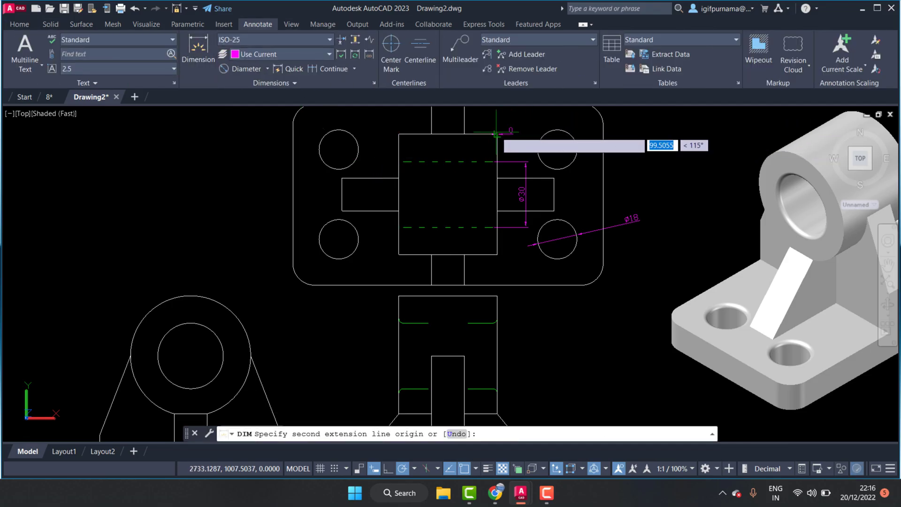
left_click(497, 254)
scroll(556, 239, "down", 2)
scroll(552, 240, "up", 3)
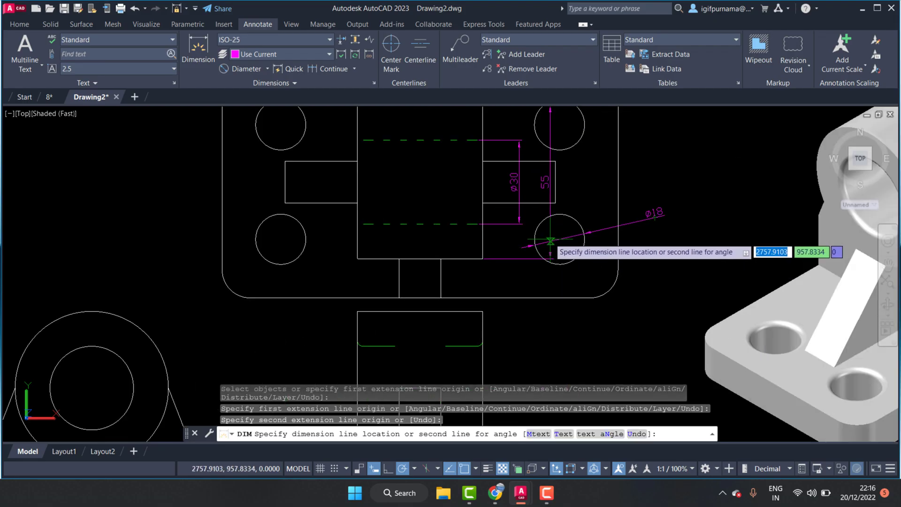
Set the dimension text to %%c55 and place the Ø55 dimension beside the Ø30.
type("t")
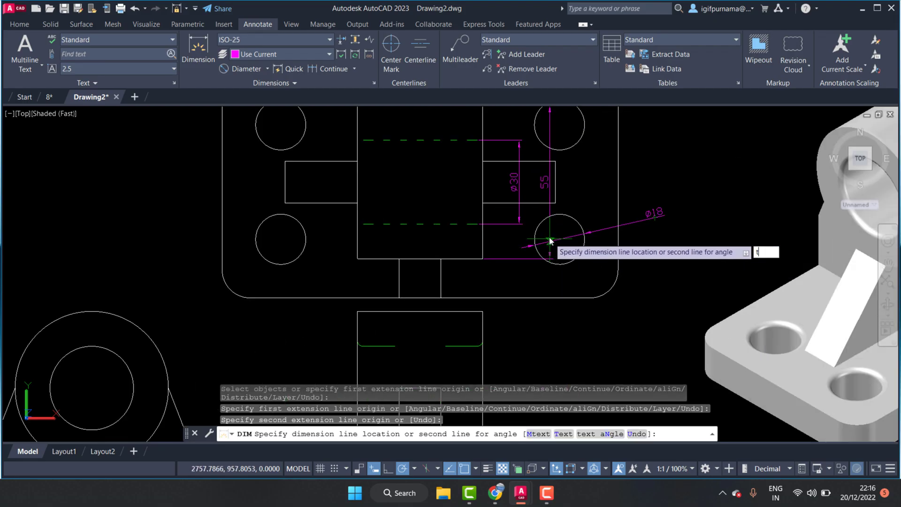
key("Return")
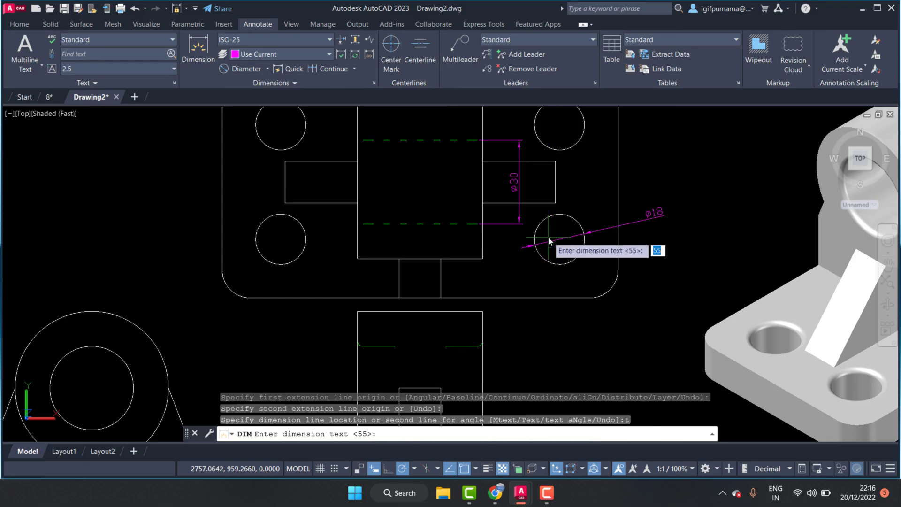
type("%%")
type("c")
type("55")
key("Return")
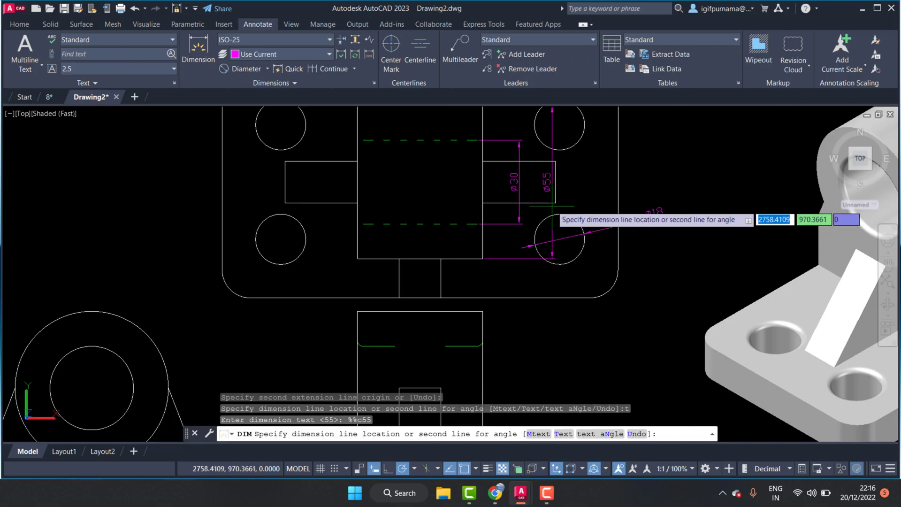
left_click(552, 220)
key("Escape")
scroll(655, 268, "down", 2)
scroll(655, 268, "down", 2)
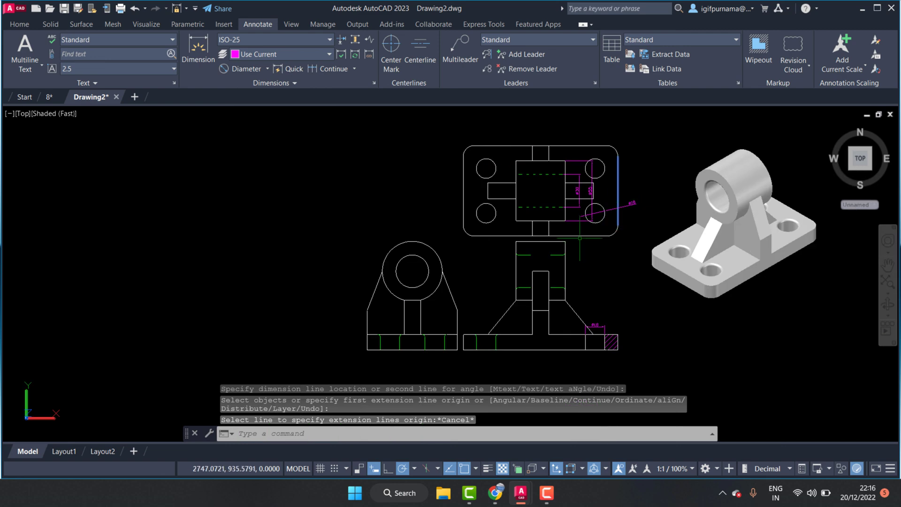
scroll(656, 268, "down", 1)
Dimension the plate from its left to right edge as 142, placed above the top view.
left_click(212, 52)
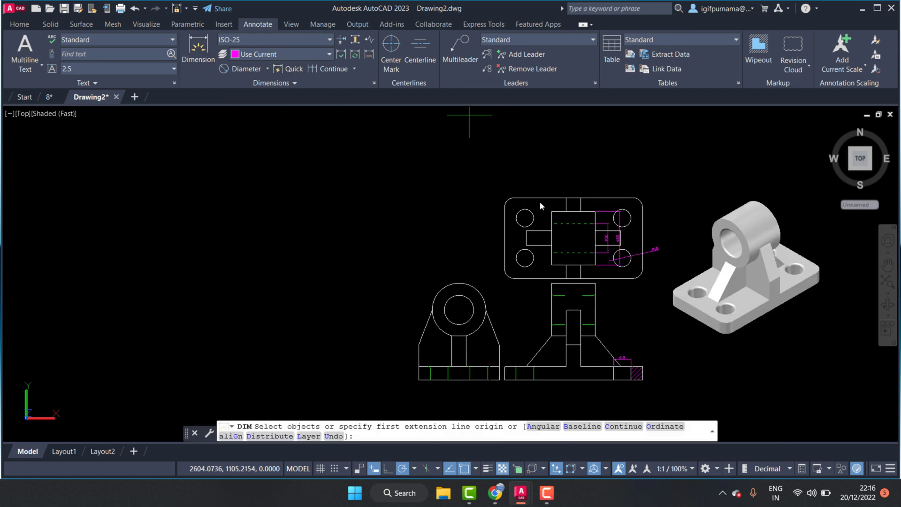
left_click(505, 216)
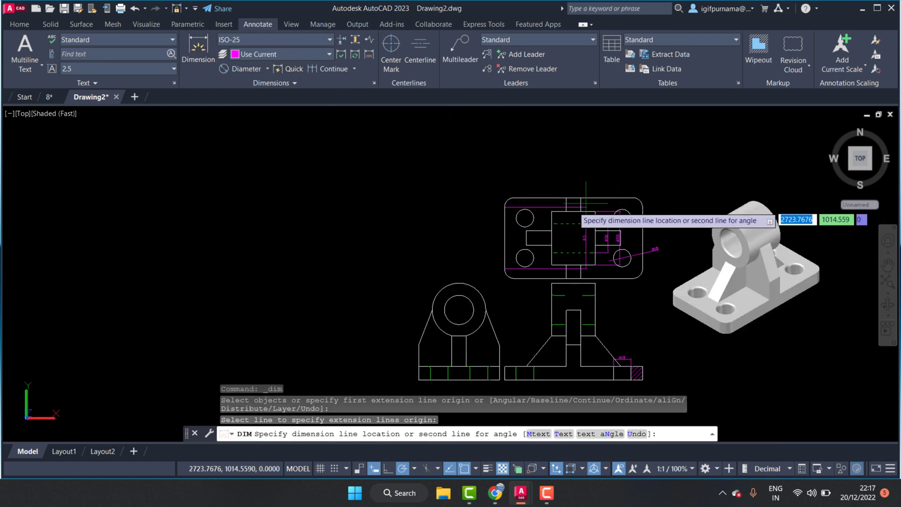
key("Escape")
left_click(198, 47)
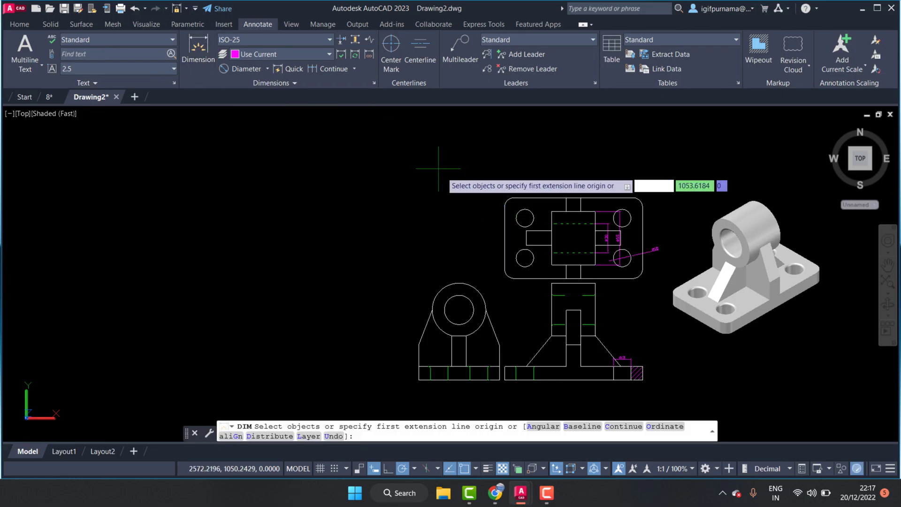
left_click(505, 216)
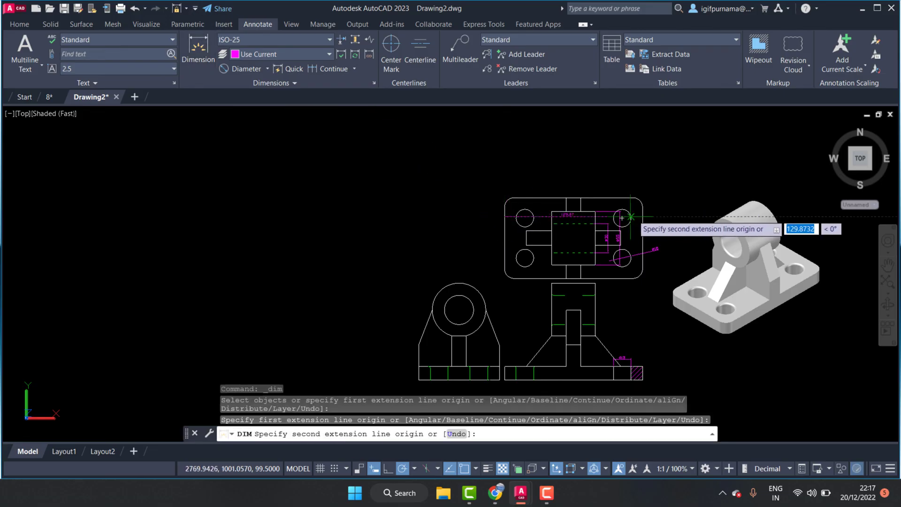
left_click(642, 216)
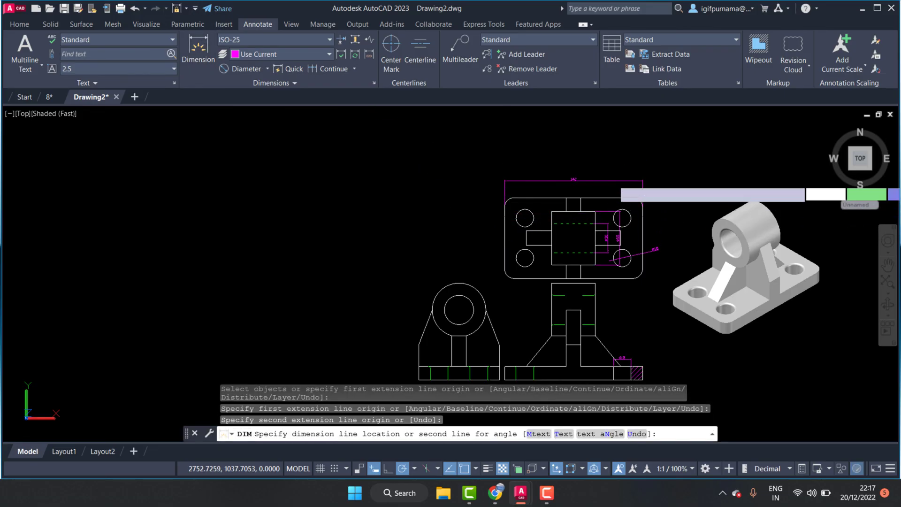
left_click(573, 181)
scroll(572, 187, "up", 3)
scroll(572, 186, "up", 2)
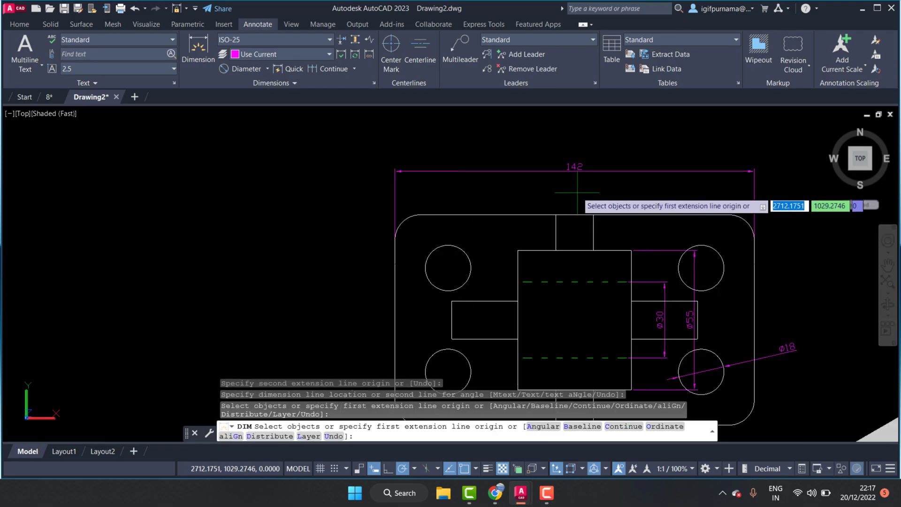
key("Return")
Add an R10 radius dimension to the top view's upper-left corner arc.
left_click(299, 84)
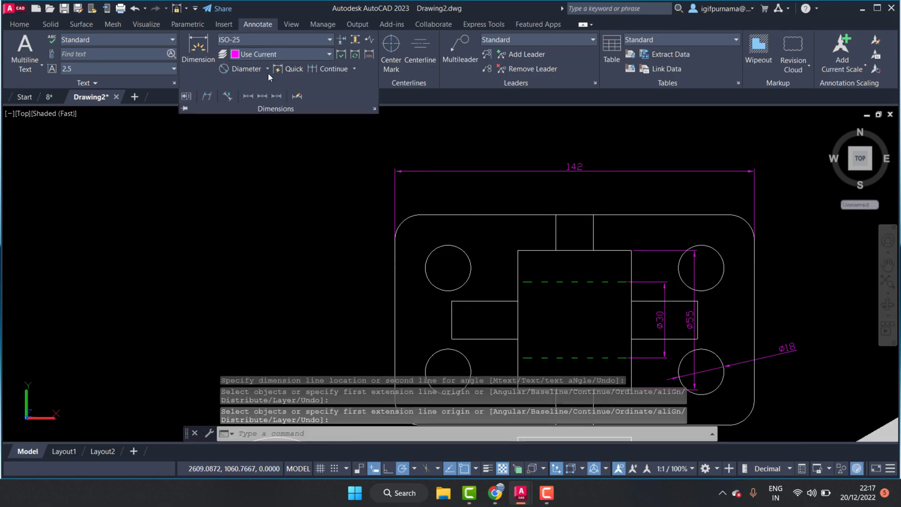
left_click(265, 69)
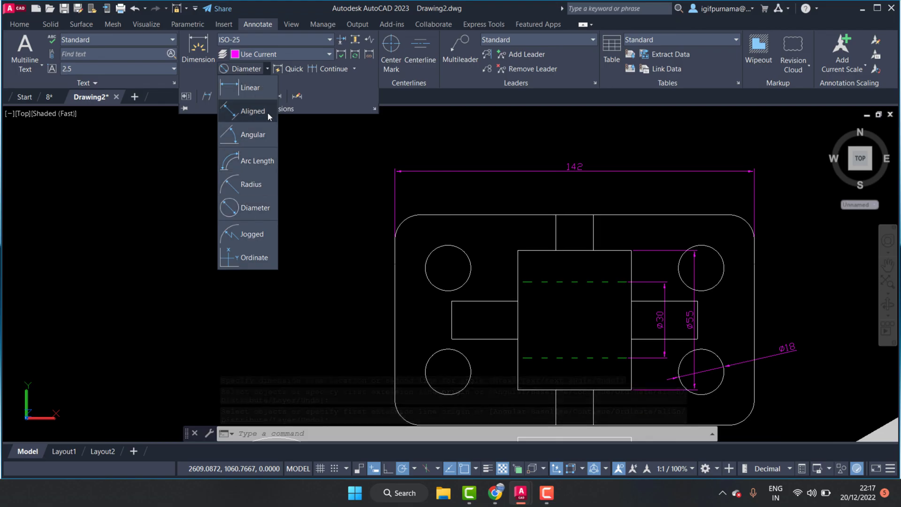
left_click(243, 185)
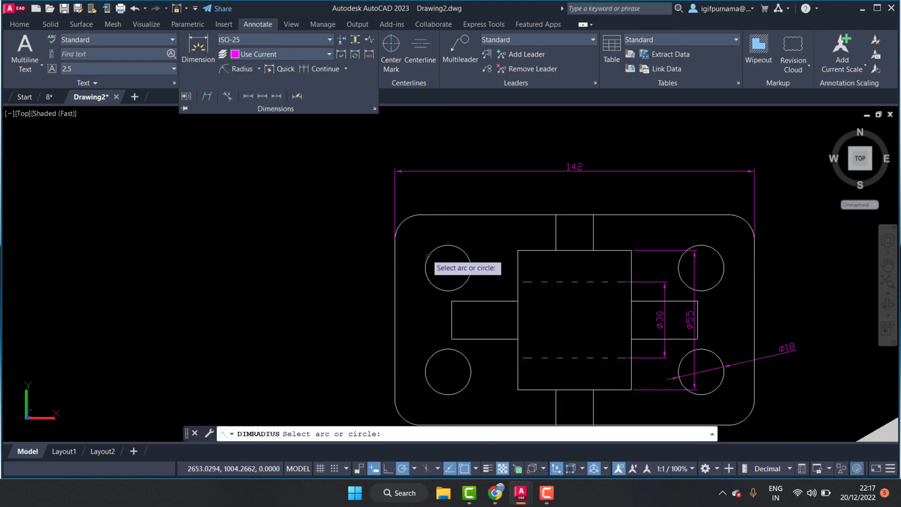
left_click(401, 220)
left_click(359, 187)
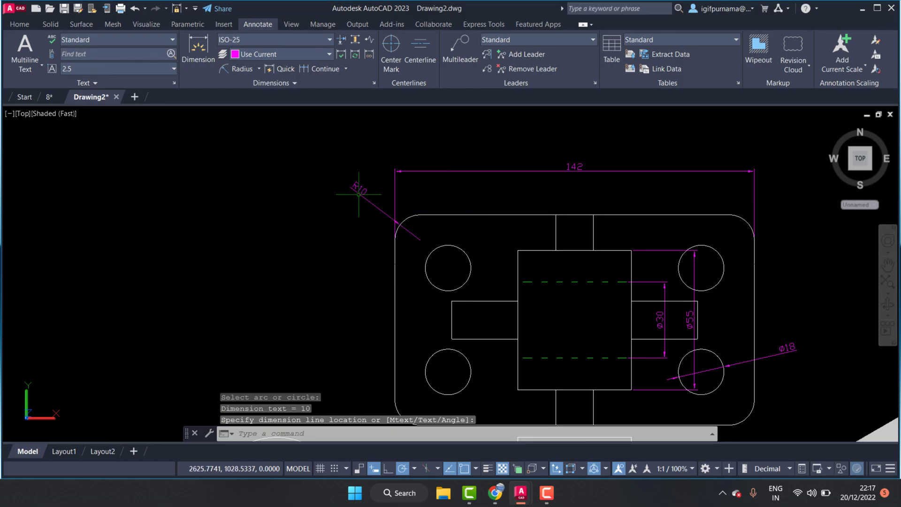
scroll(465, 197, "down", 2)
scroll(465, 197, "down", 4)
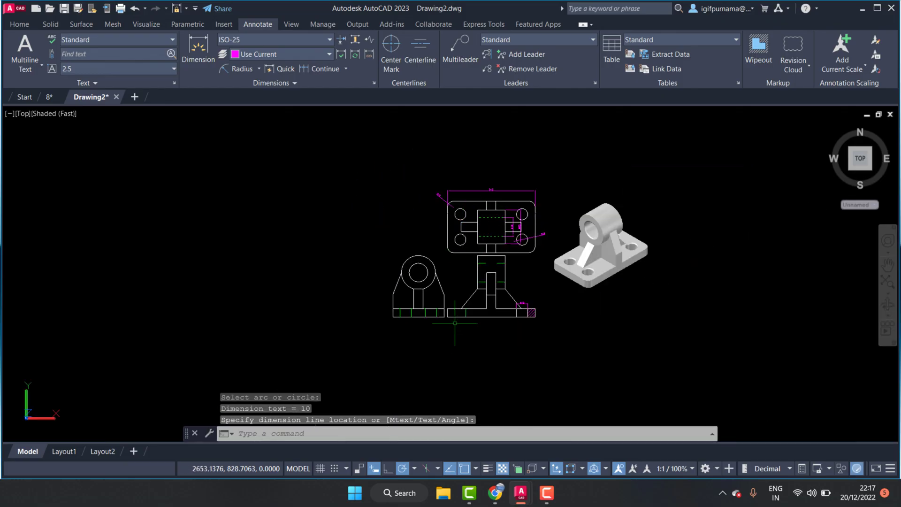
scroll(464, 303, "up", 2)
Return to the Home tab, briefly expand the Section panel and zoom into the drawing.
scroll(552, 270, "down", 2)
scroll(552, 256, "up", 1)
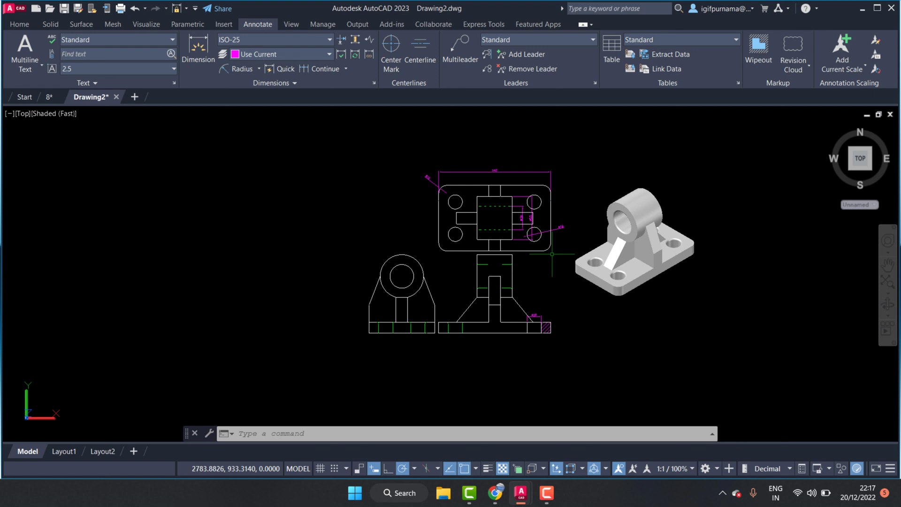
left_click(19, 24)
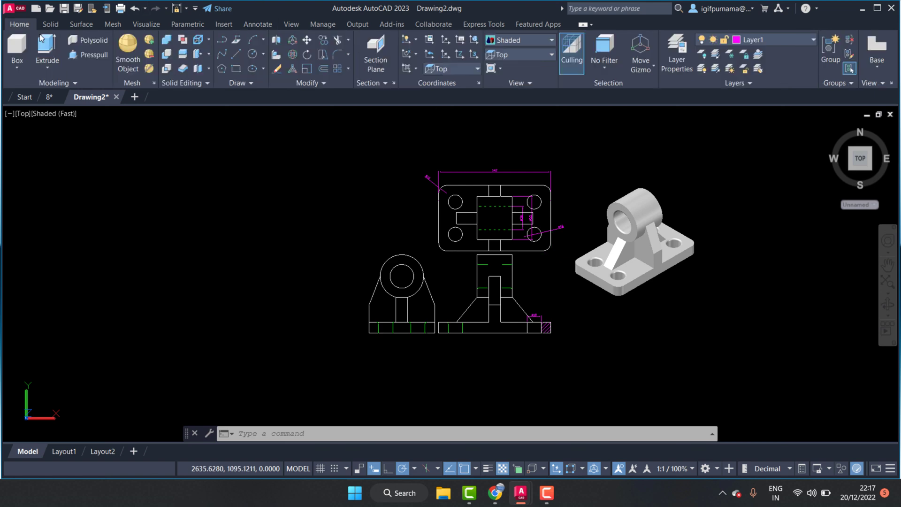
left_click(385, 85)
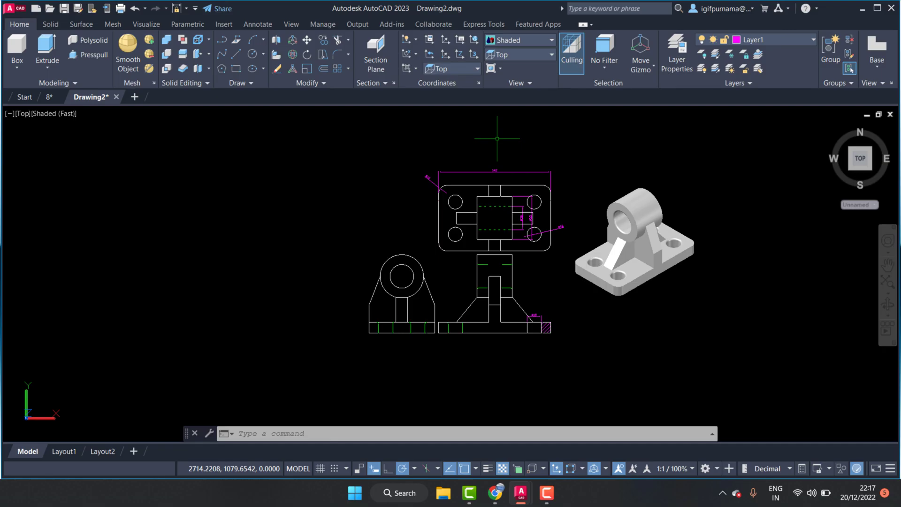
scroll(490, 241, "up", 1)
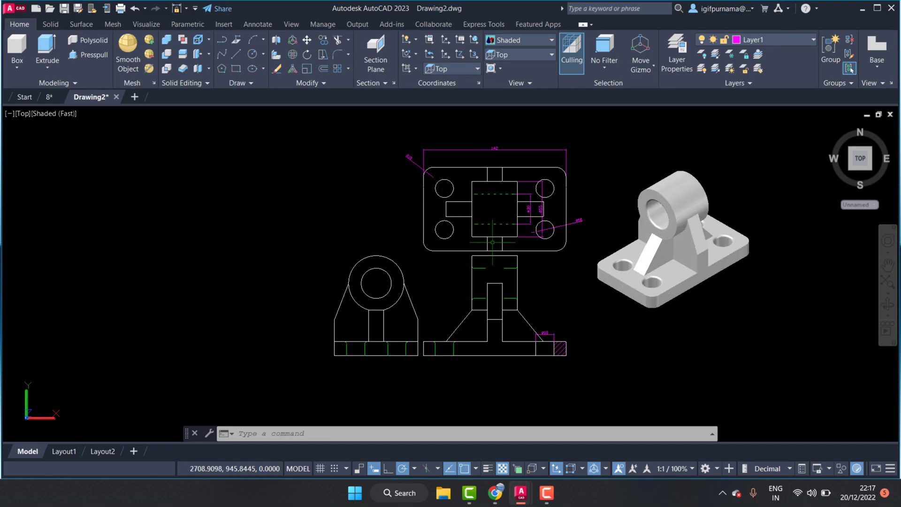